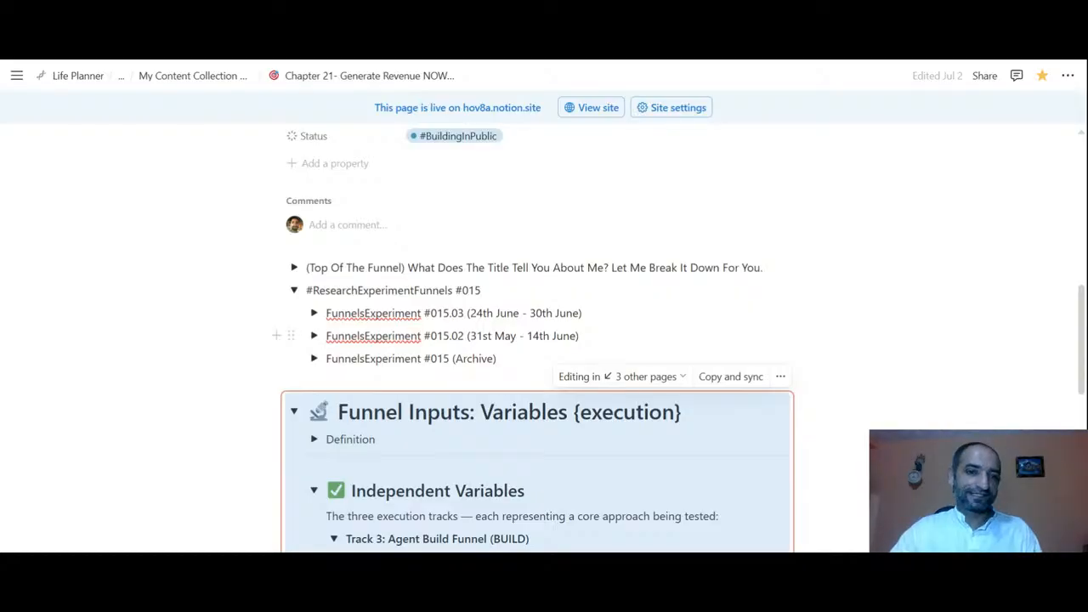
Step: Collapse the #ResearchExperimentFunnels #015, Independent Variables and Funnel Inputs: Variables {execution} sections
click(294, 290)
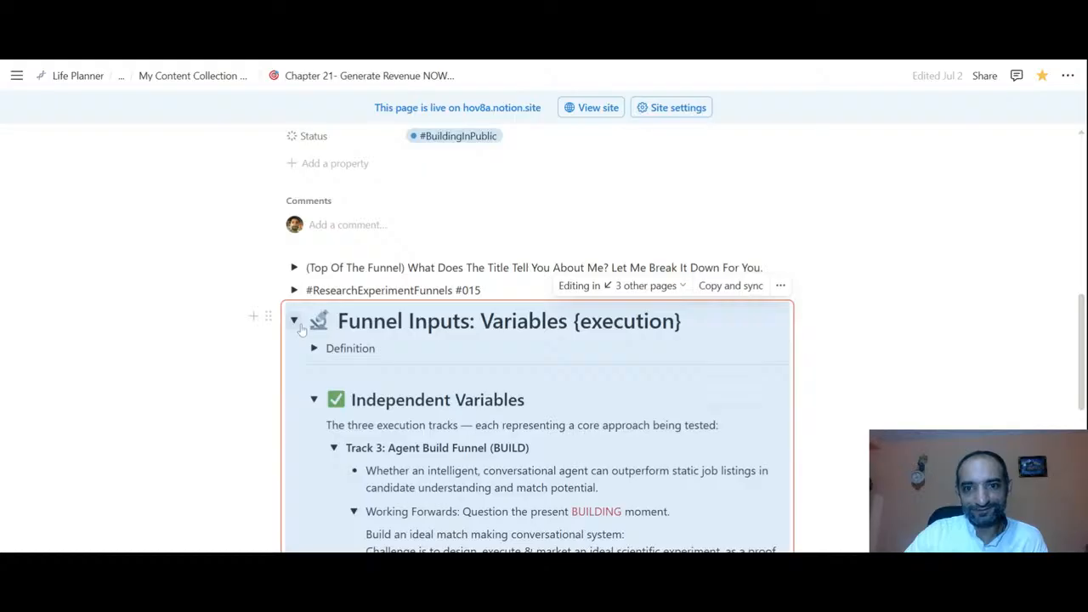
scroll(296, 336, down, 2)
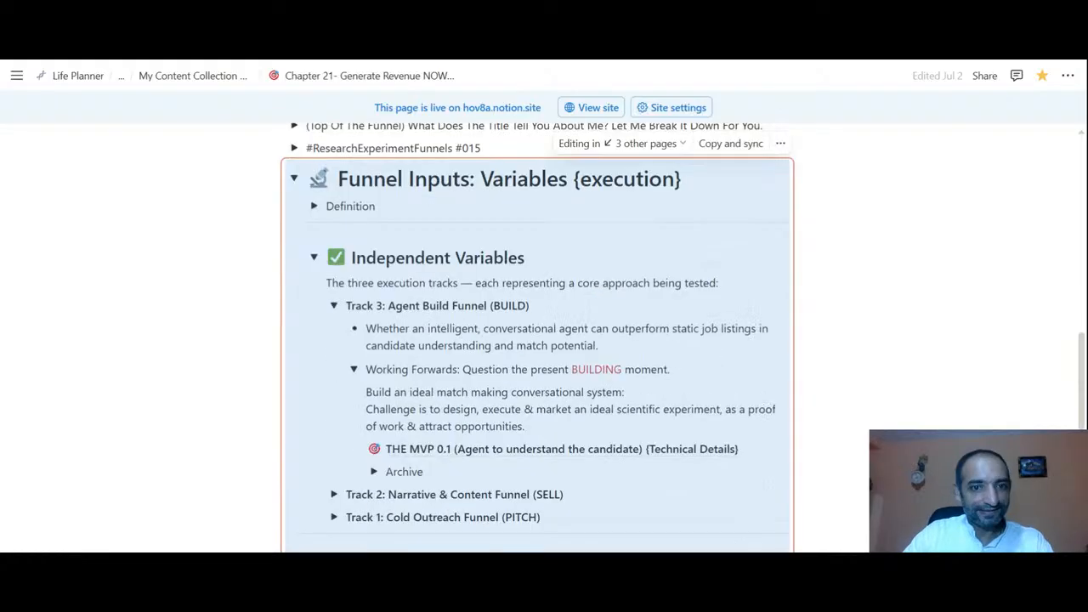
click(313, 257)
click(294, 178)
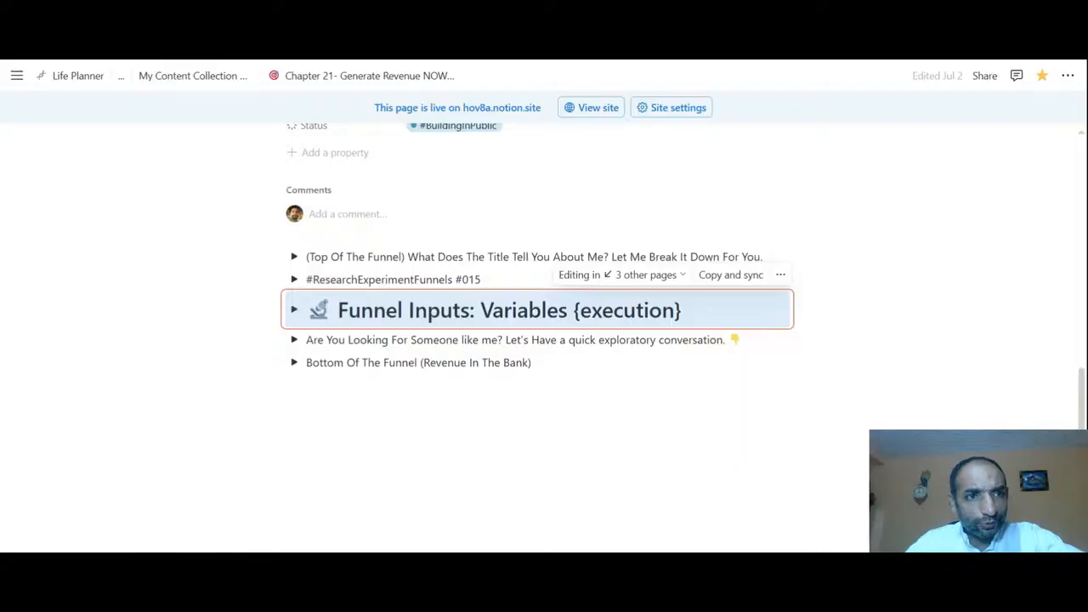
Step: Look into FunnelsExperiment #015.03 under #ResearchExperimentFunnels #015 and fold both sections closed again
click(294, 281)
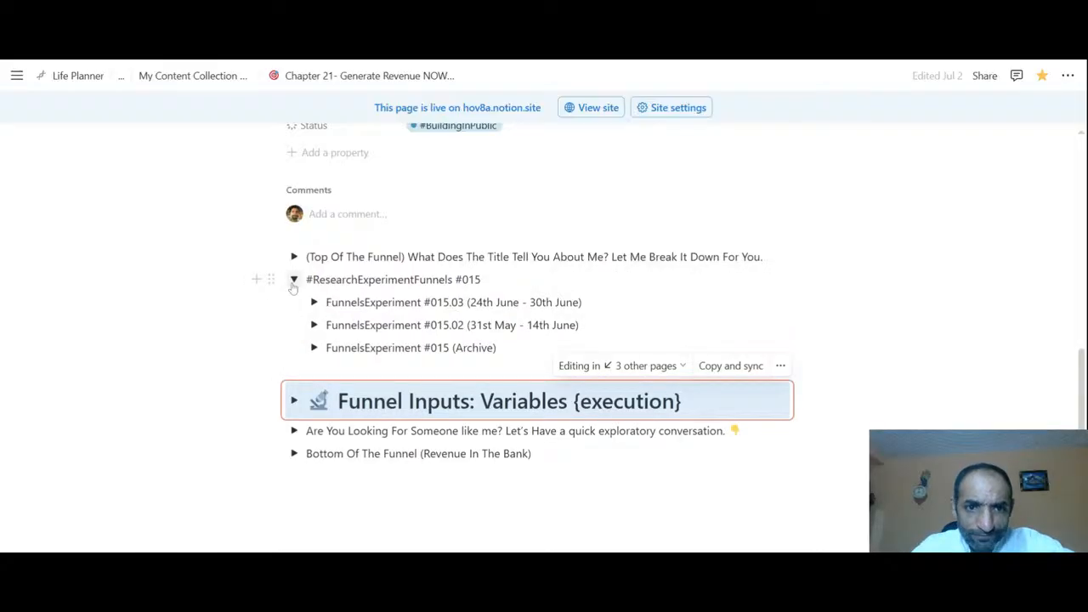
click(313, 302)
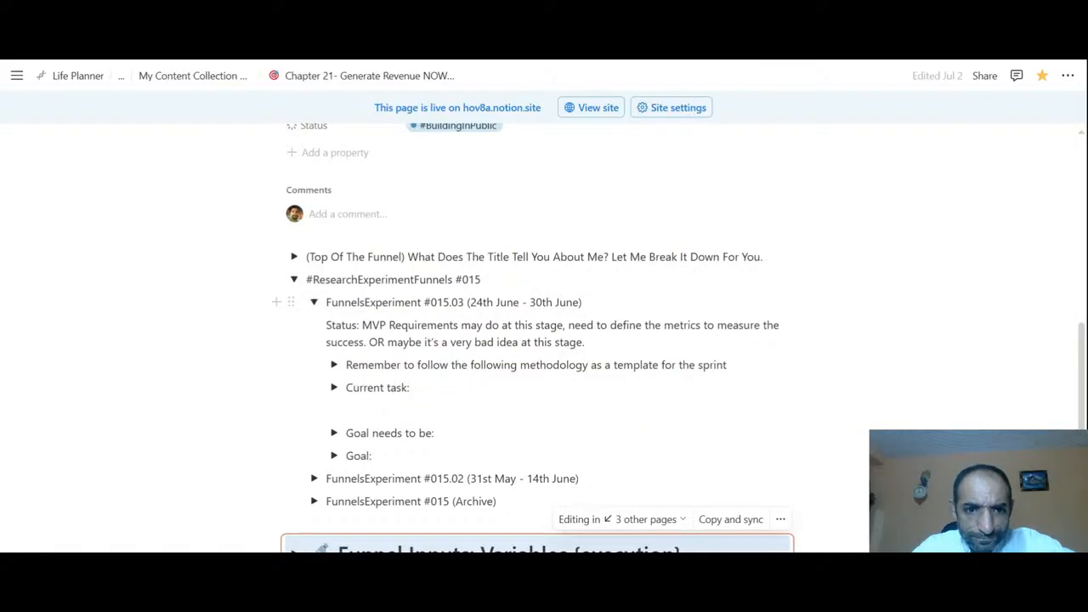
click(314, 303)
click(293, 280)
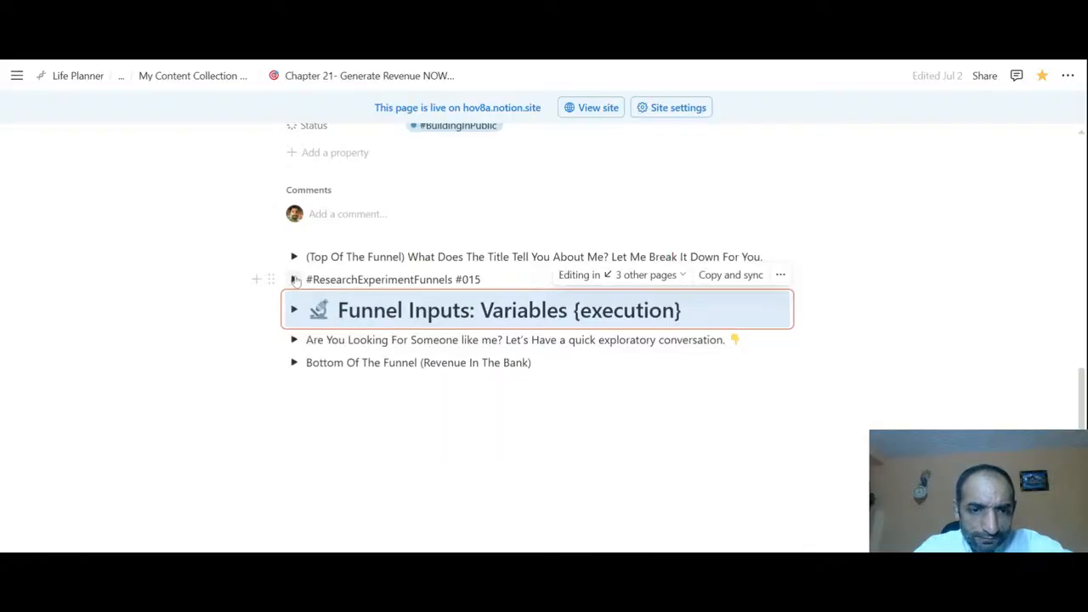
Step: Expand the Goal of FunnelsExperiment #015.03 and review the MVP 0.1 – Definition (FunnelsExperiment015) section
click(294, 279)
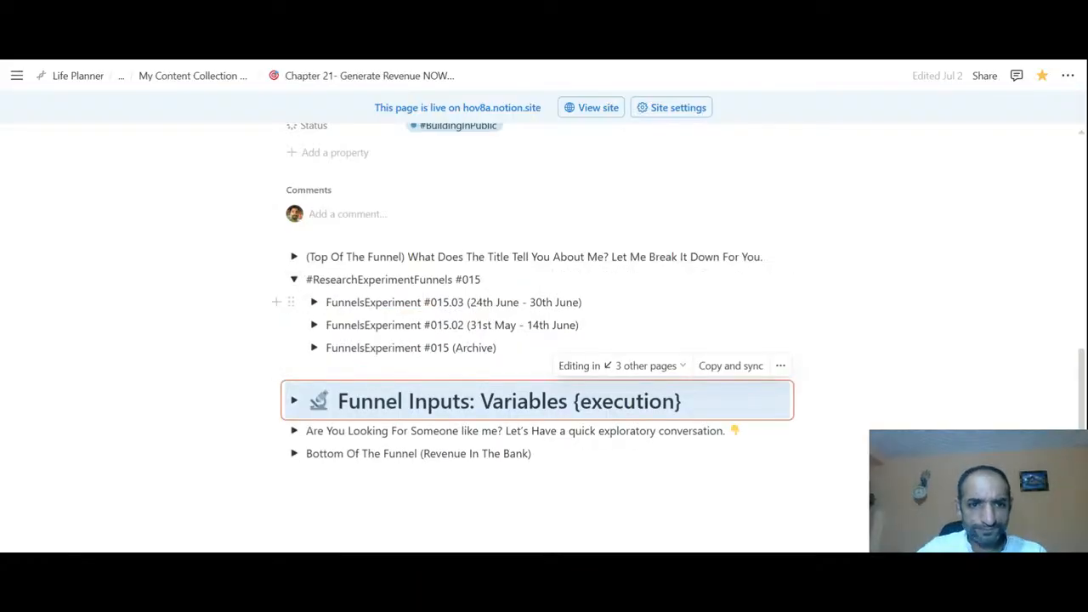
click(314, 303)
scroll(317, 305, down, 1)
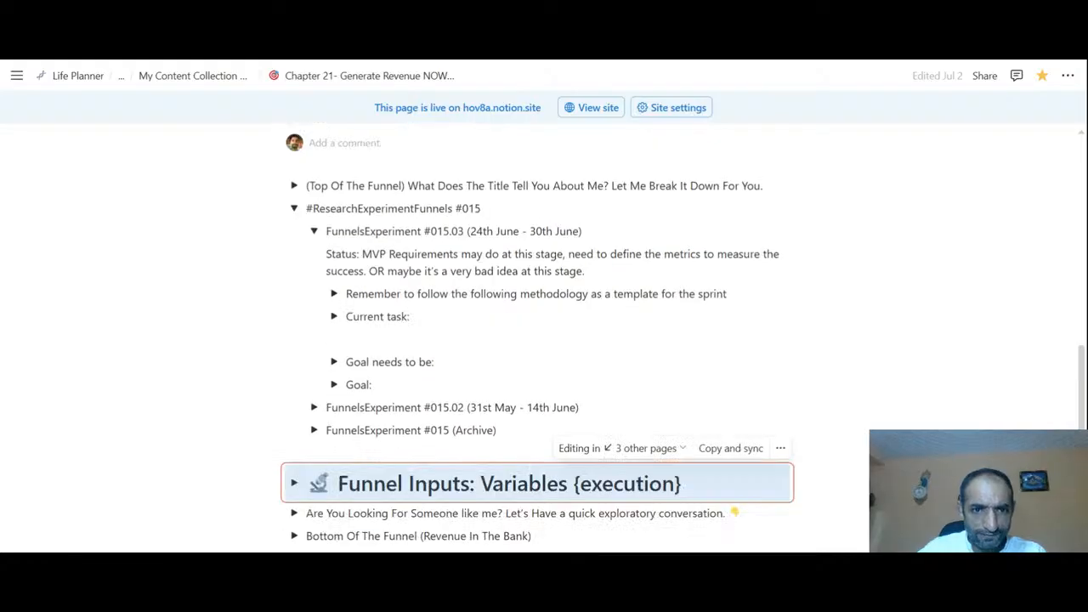
click(333, 385)
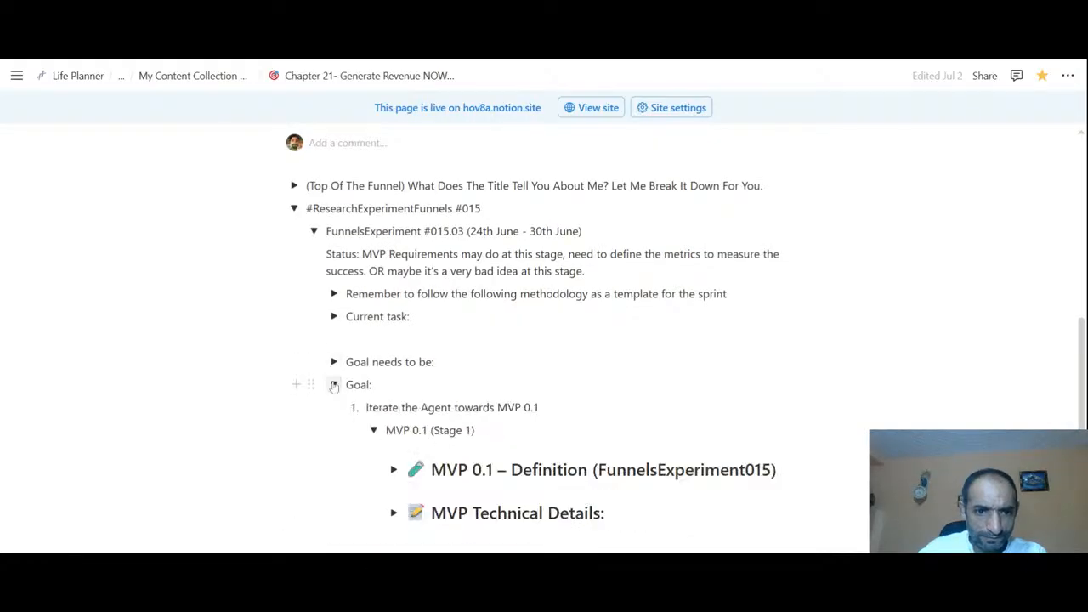
scroll(334, 385, down, 3)
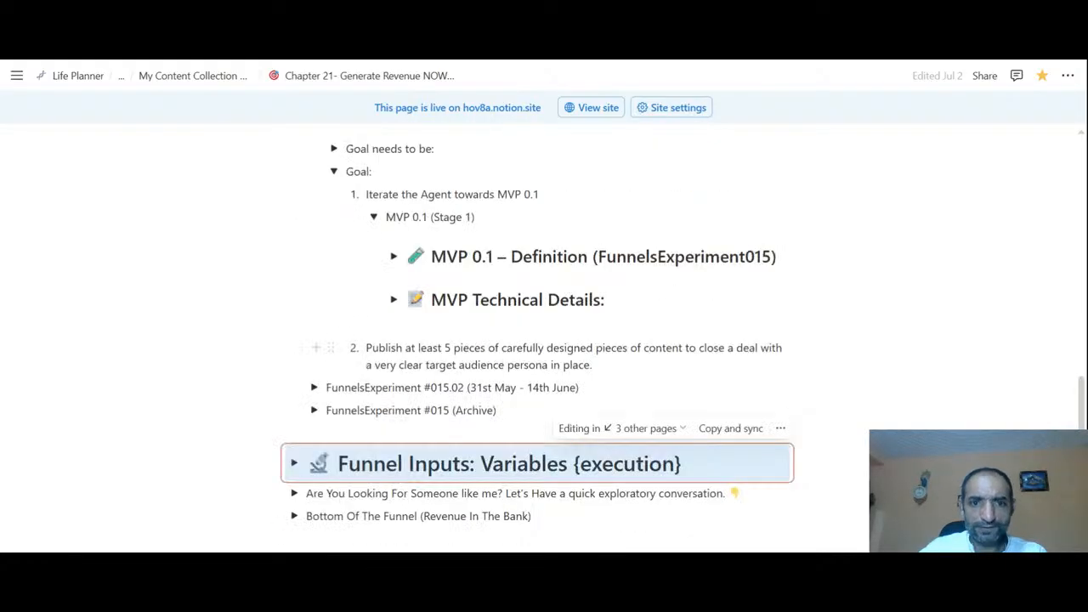
click(393, 256)
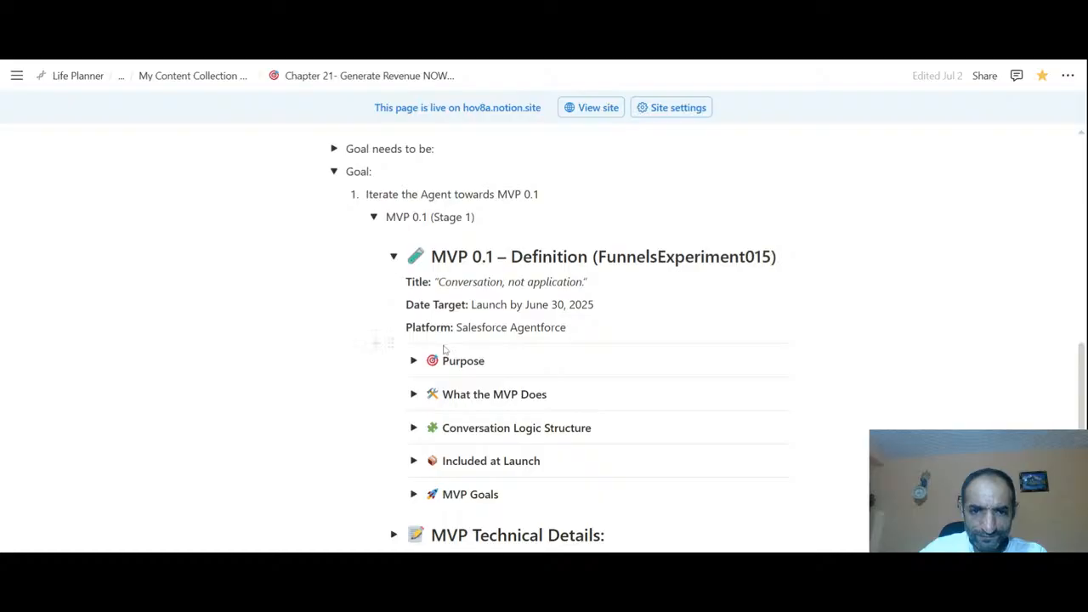
scroll(443, 349, down, 2)
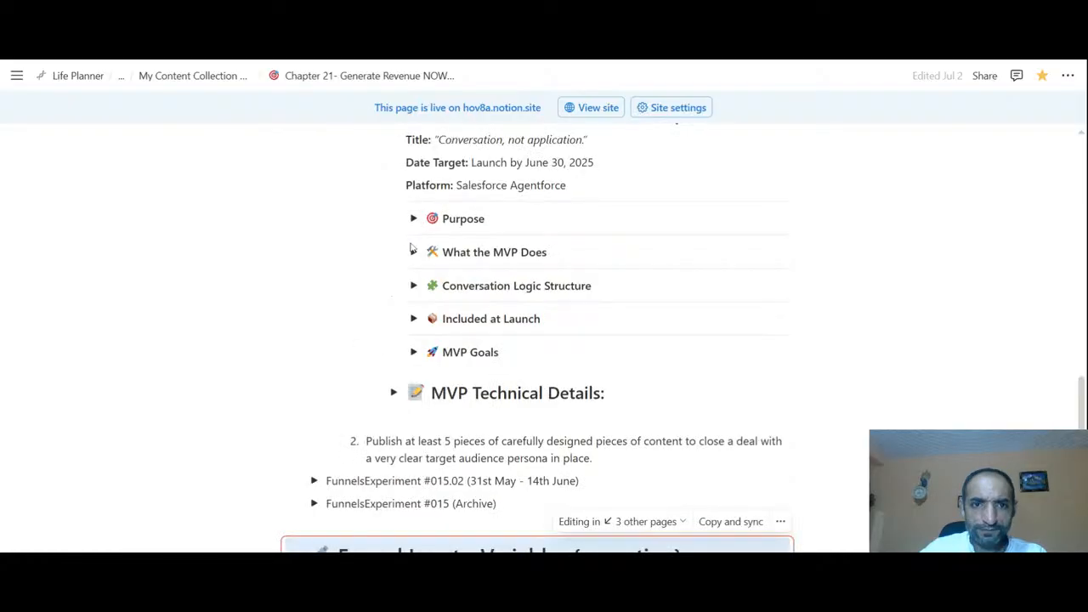
scroll(395, 256, up, 2)
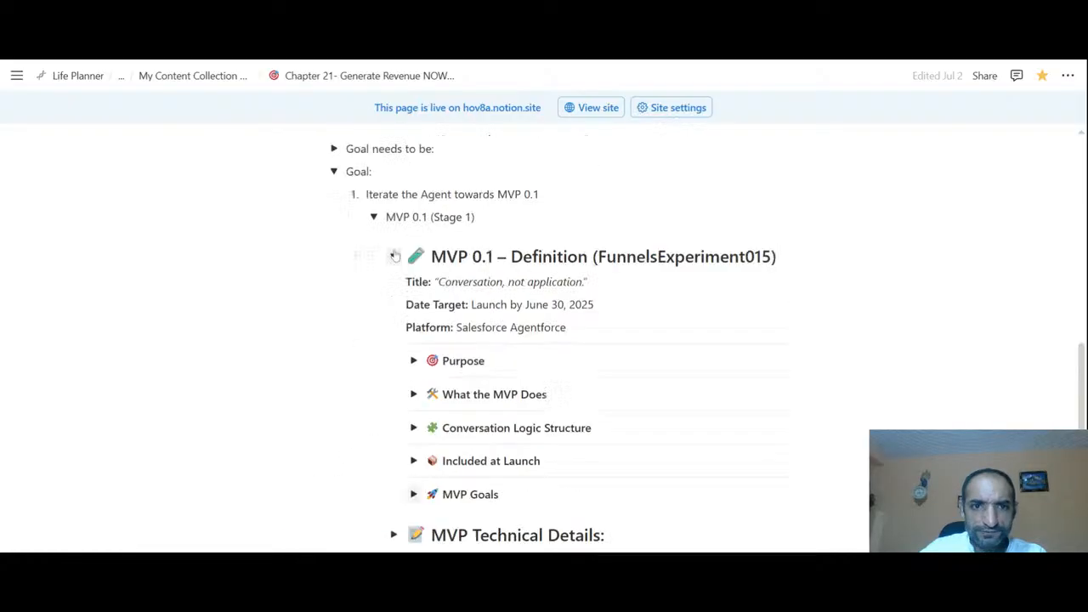
Step: Collapse the Goal section and the FunnelsExperiment #015.03 entry that contains it
click(334, 171)
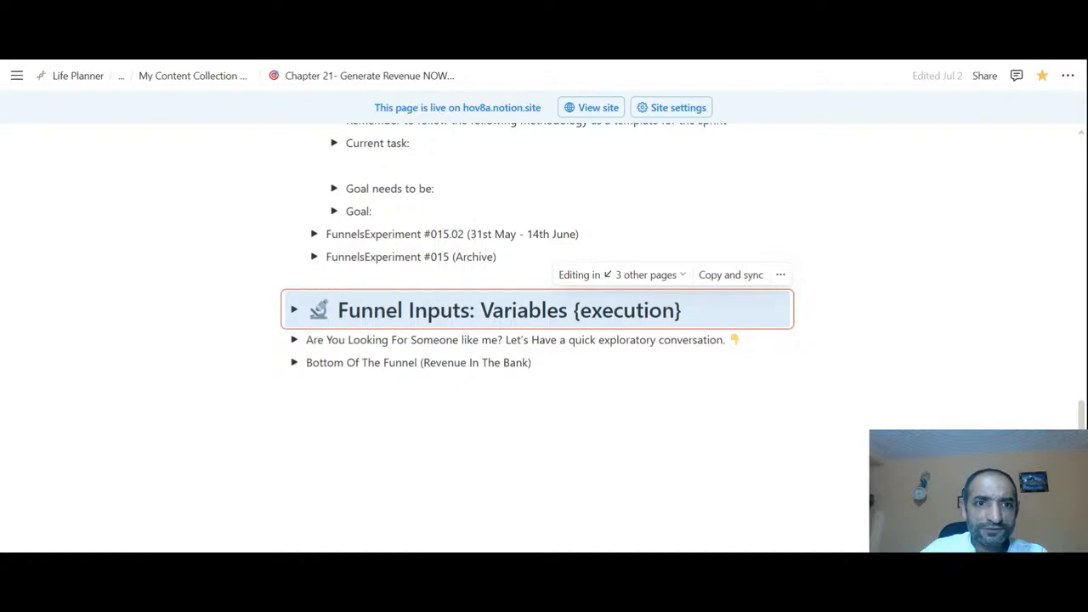
scroll(314, 212, up, 2)
click(312, 199)
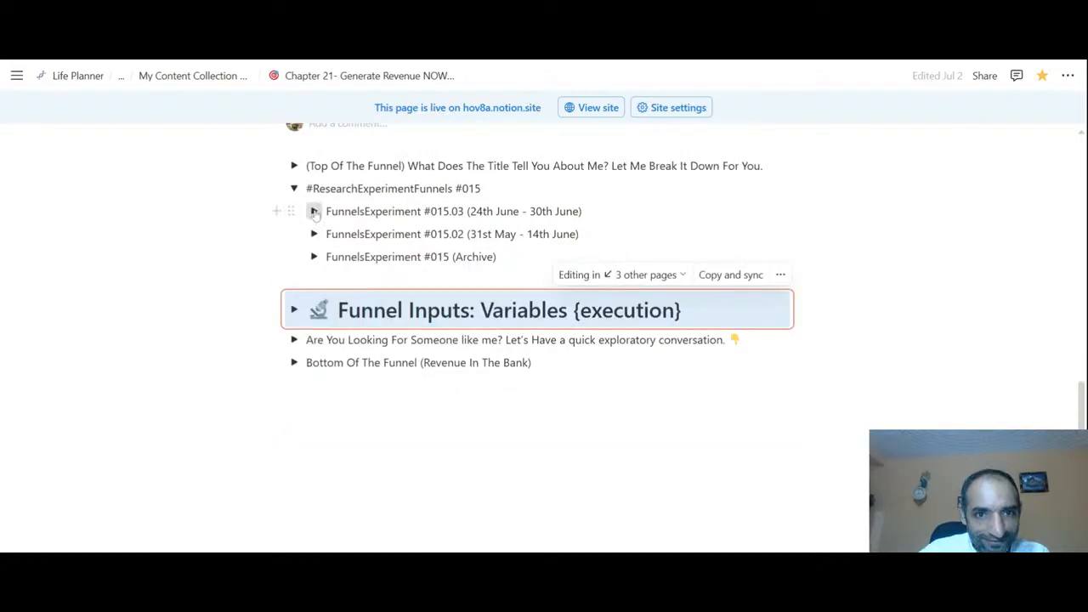
click(313, 204)
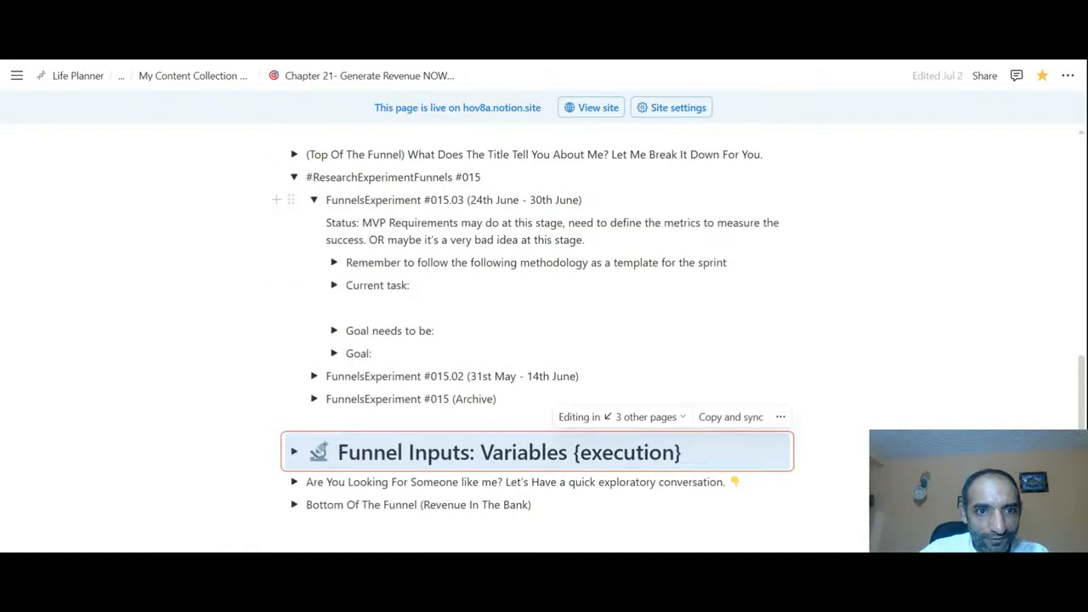
click(314, 200)
Step: Expand FunnelsExperiment #015.02 and show the hypotheses under "Hypothesis: What Am I Testing?" in its 9th June 2025 entry
click(315, 235)
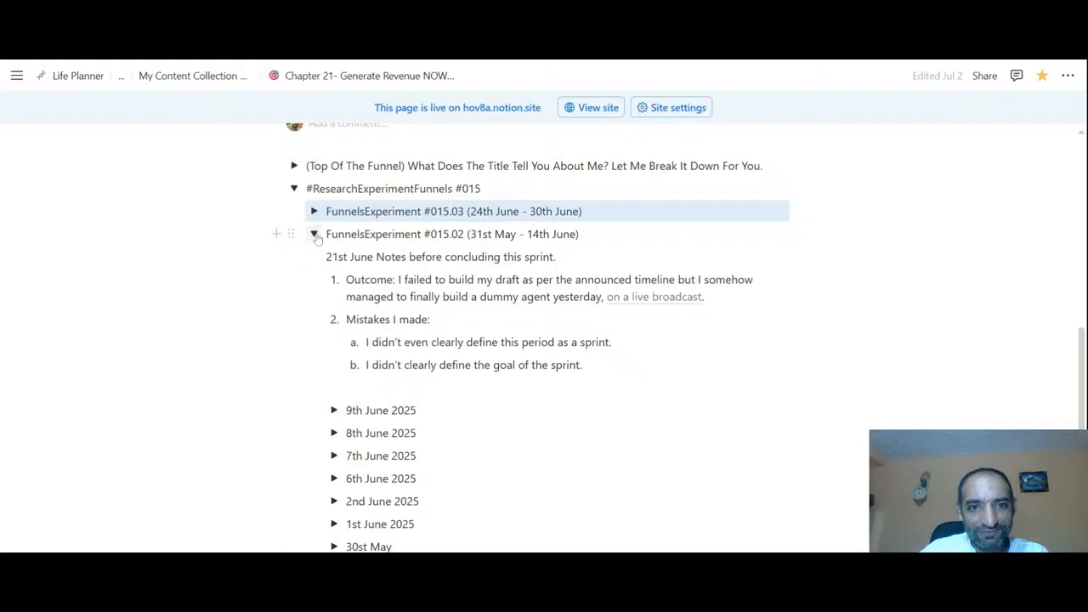
scroll(316, 238, down, 1)
click(334, 340)
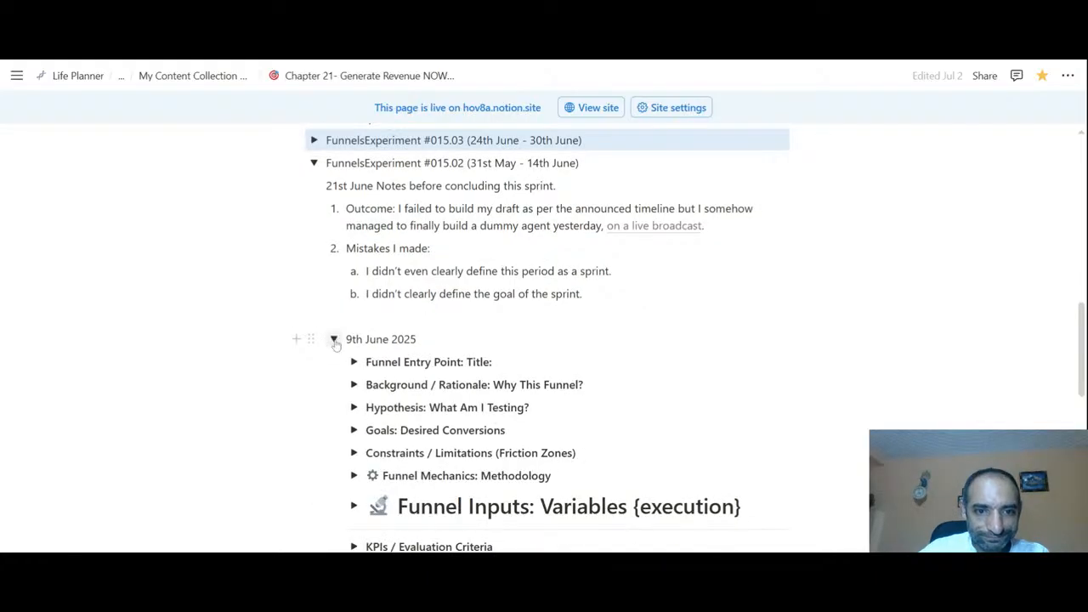
click(354, 362)
click(354, 362)
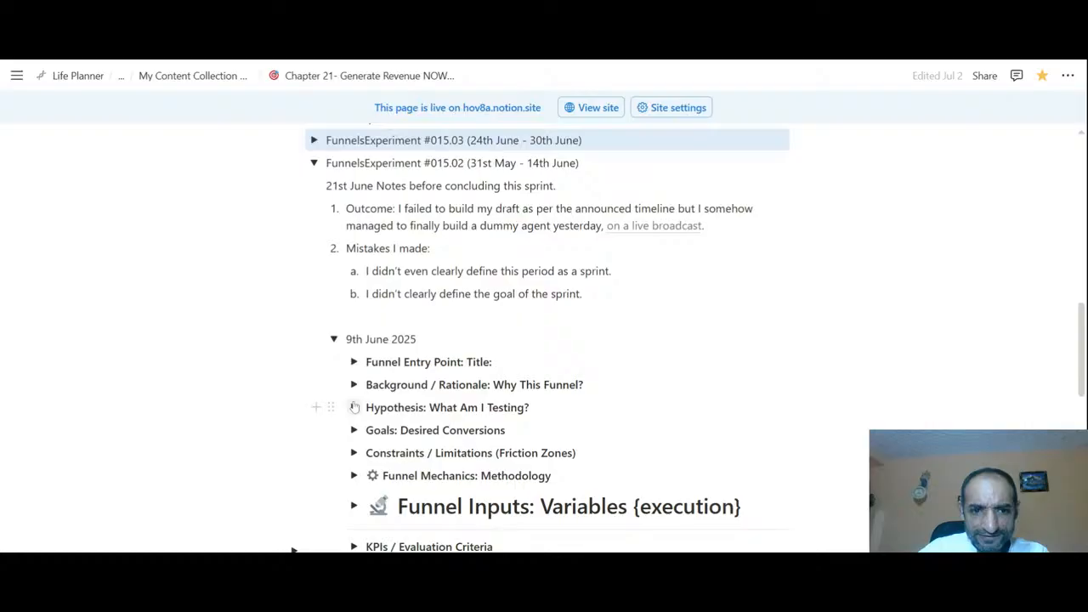
click(354, 407)
scroll(354, 407, down, 5)
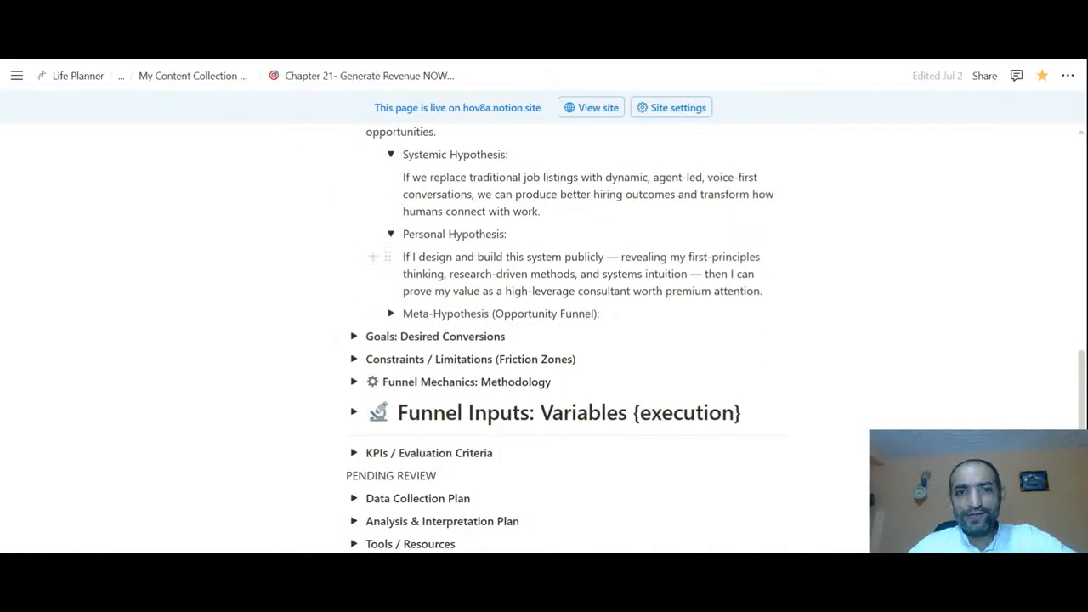
Step: Highlight "design and build this system publicly" and "consultant worth premium attention" in the Personal Hypothesis, and the whole Systemic Hypothesis text
drag(415, 256, 603, 257)
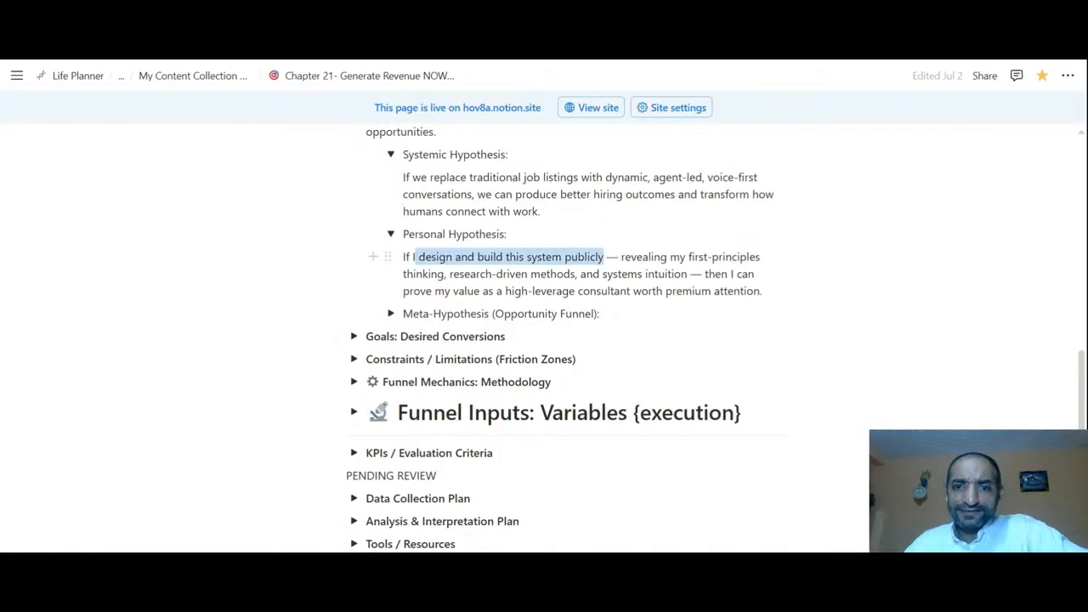
click(638, 274)
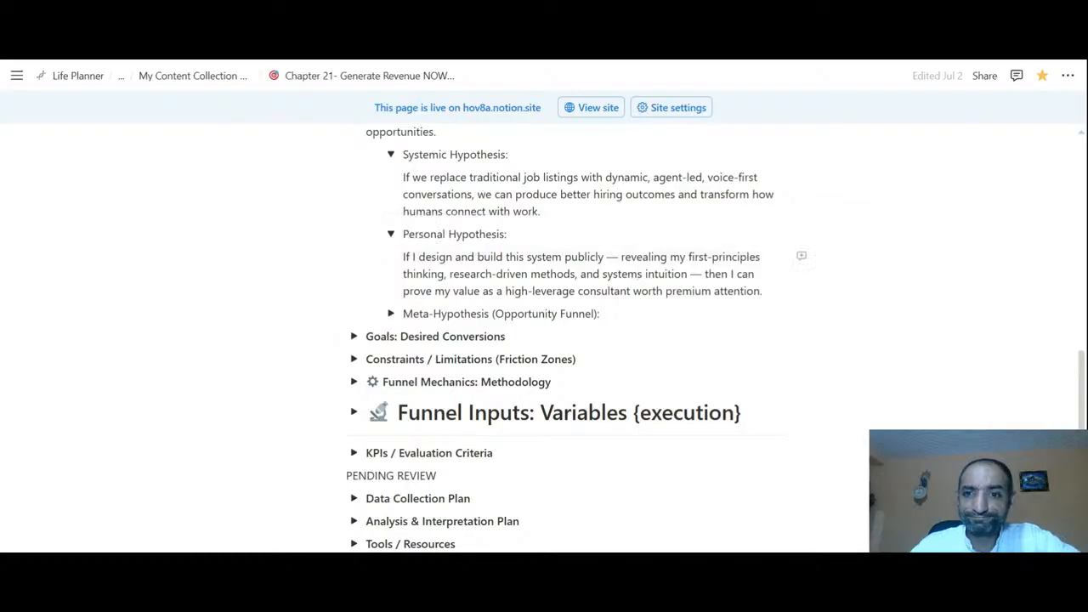
drag(757, 291, 578, 291)
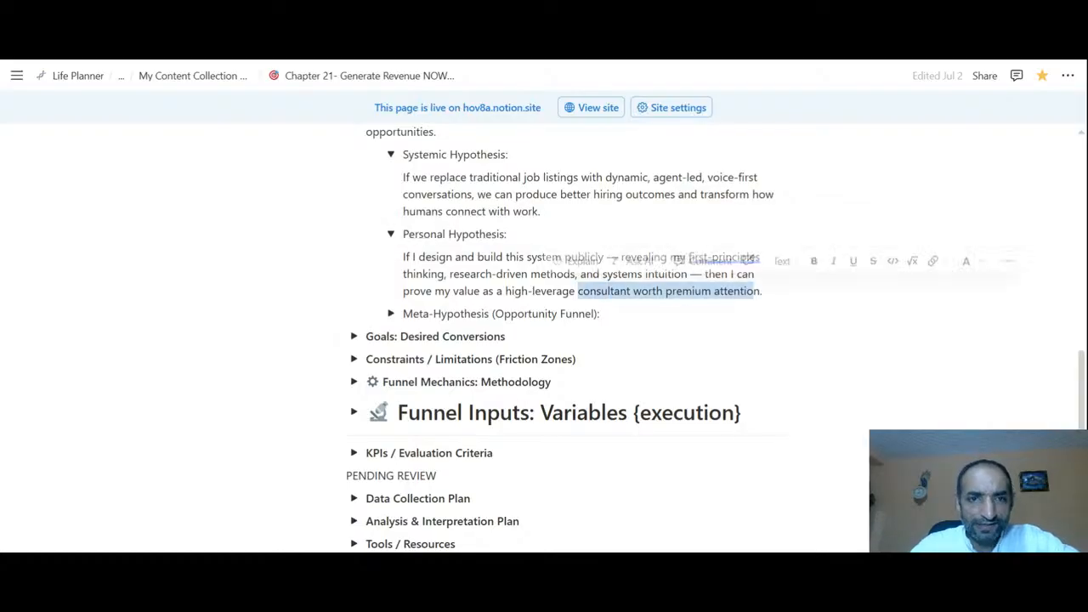
drag(404, 177, 540, 210)
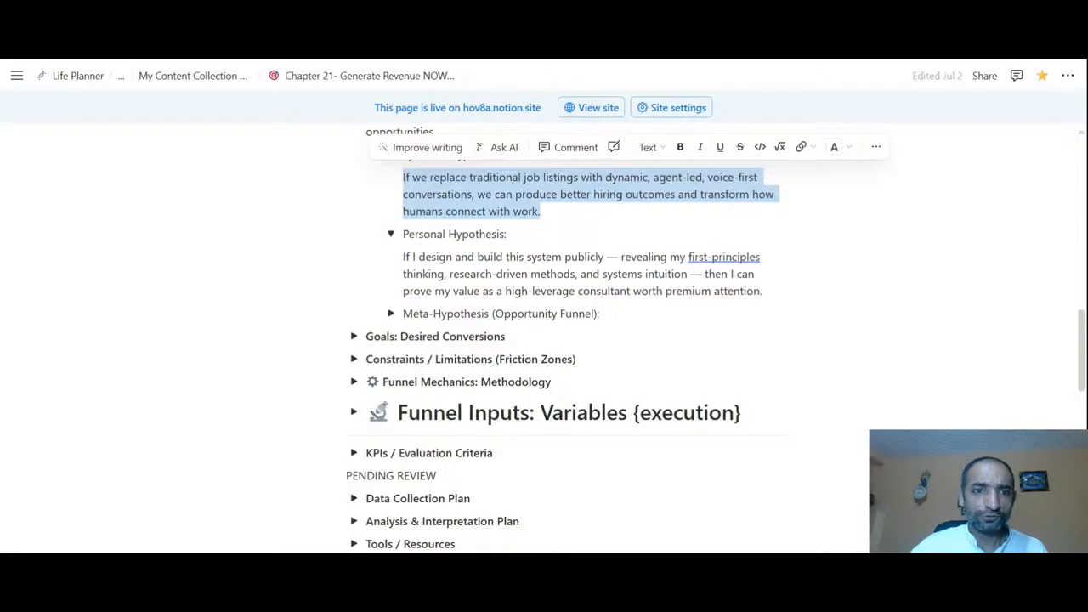
Step: Return to the main outline and collapse the #ResearchExperimentFunnels #015 section
scroll(561, 340, up, 3)
scroll(294, 331, up, 3)
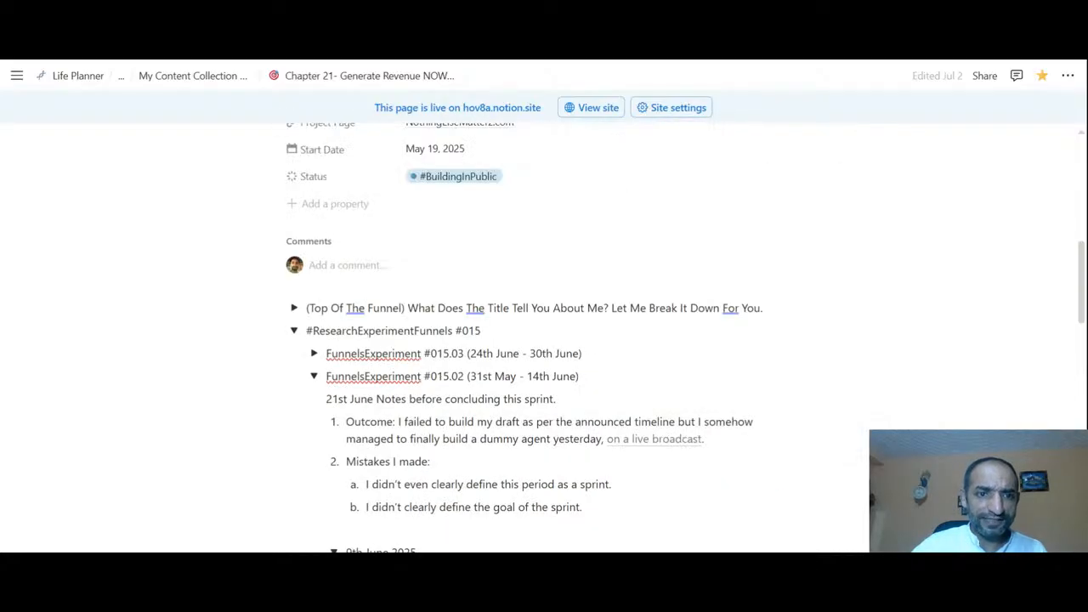
click(293, 330)
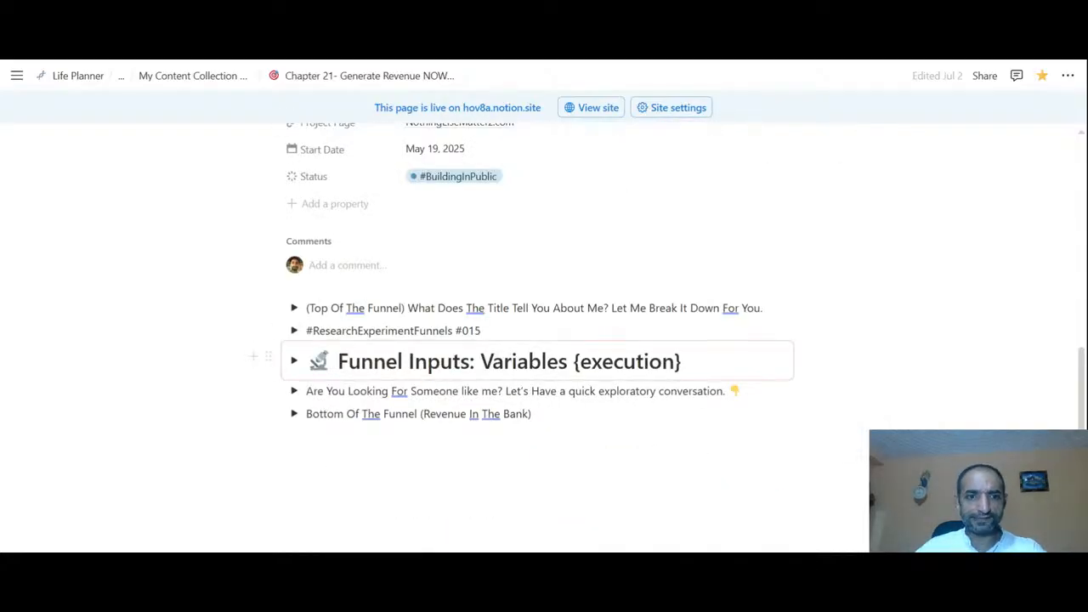
Step: Expand Funnel Inputs: Variables {execution}, review its Definition of the variable types, and fold the Definition closed
click(293, 360)
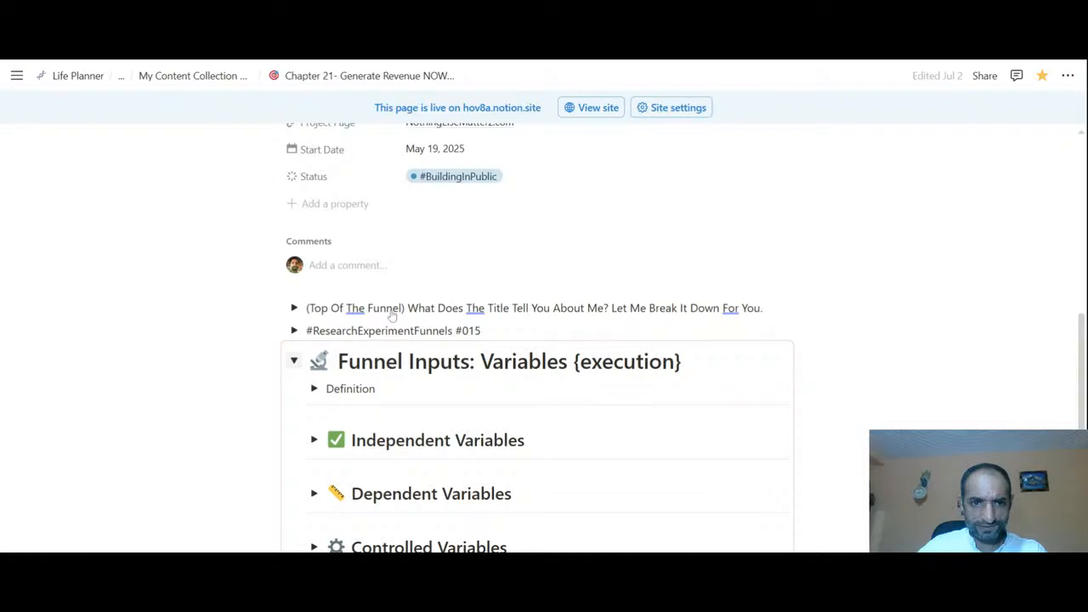
scroll(392, 316, down, 2)
click(313, 297)
click(313, 299)
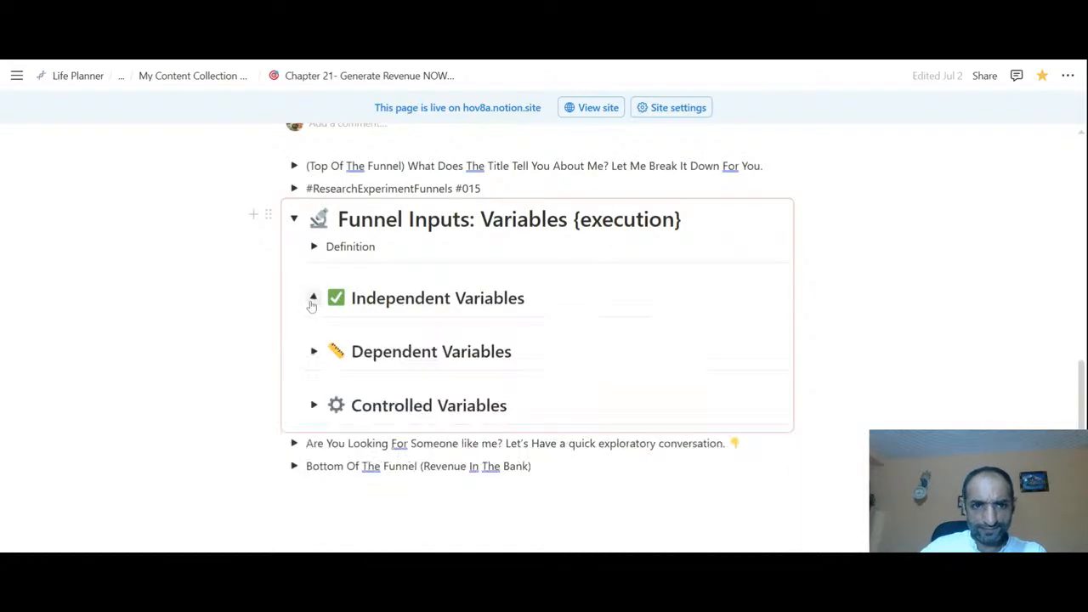
drag(326, 247, 375, 246)
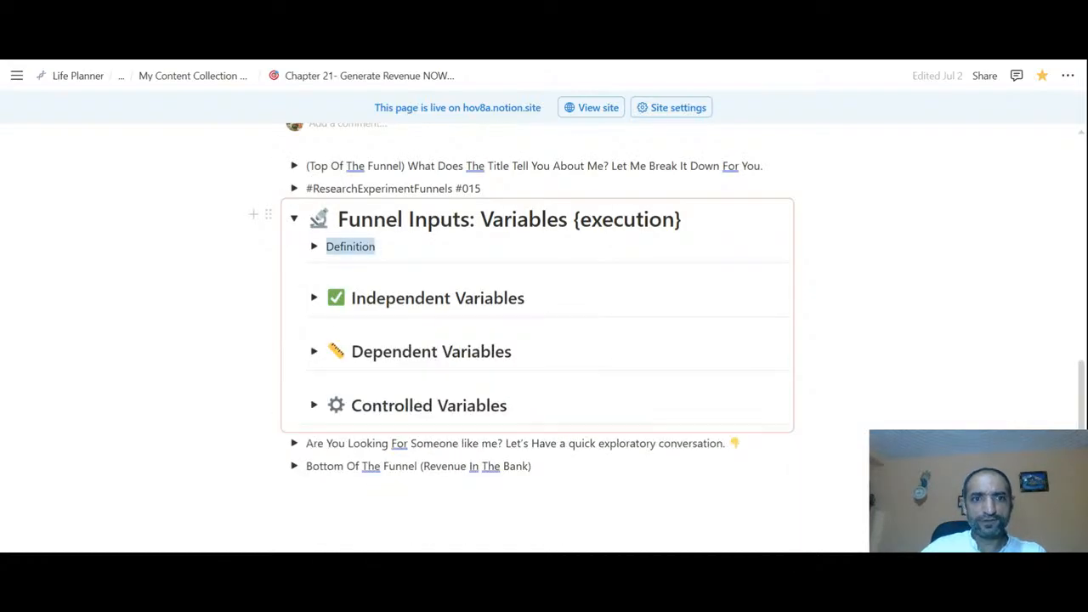
click(314, 246)
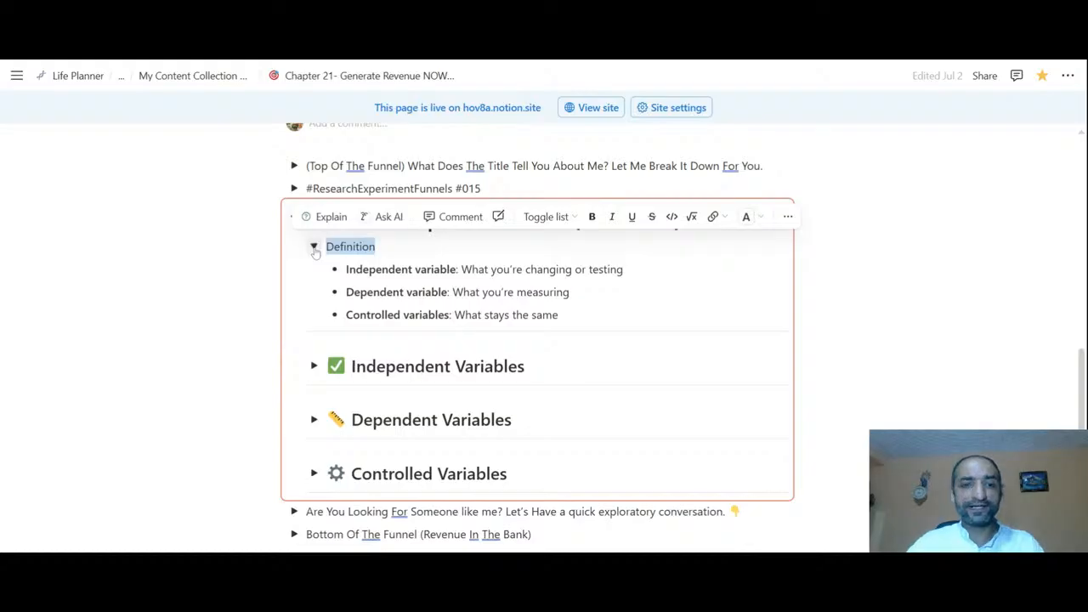
click(314, 247)
Step: Expand Independent Variables and collapse Track 3: Agent Build Funnel (BUILD) to show only the three track titles
click(313, 298)
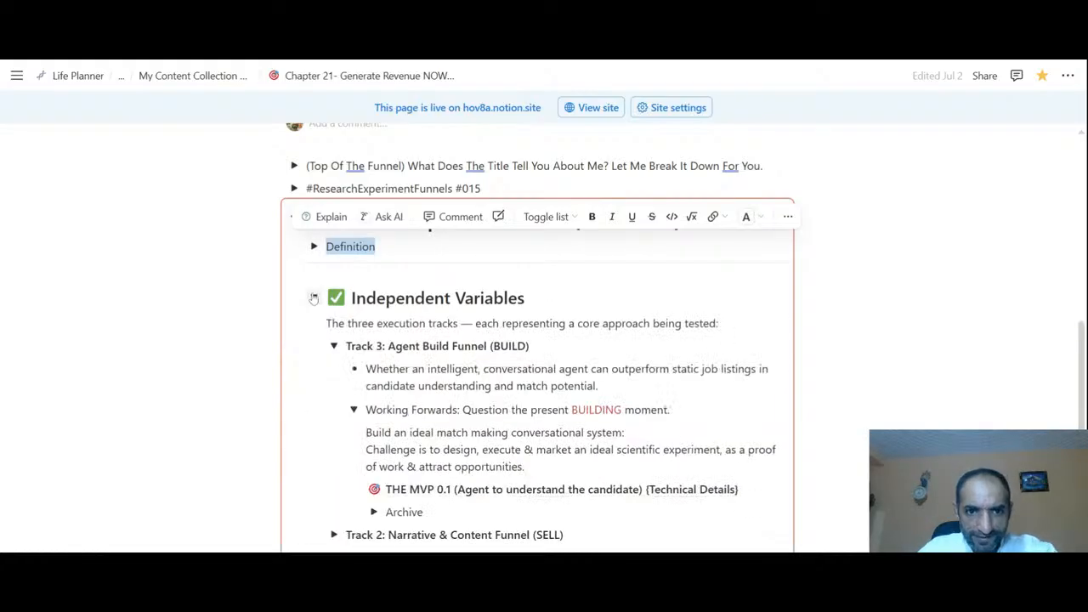
scroll(314, 298, down, 2)
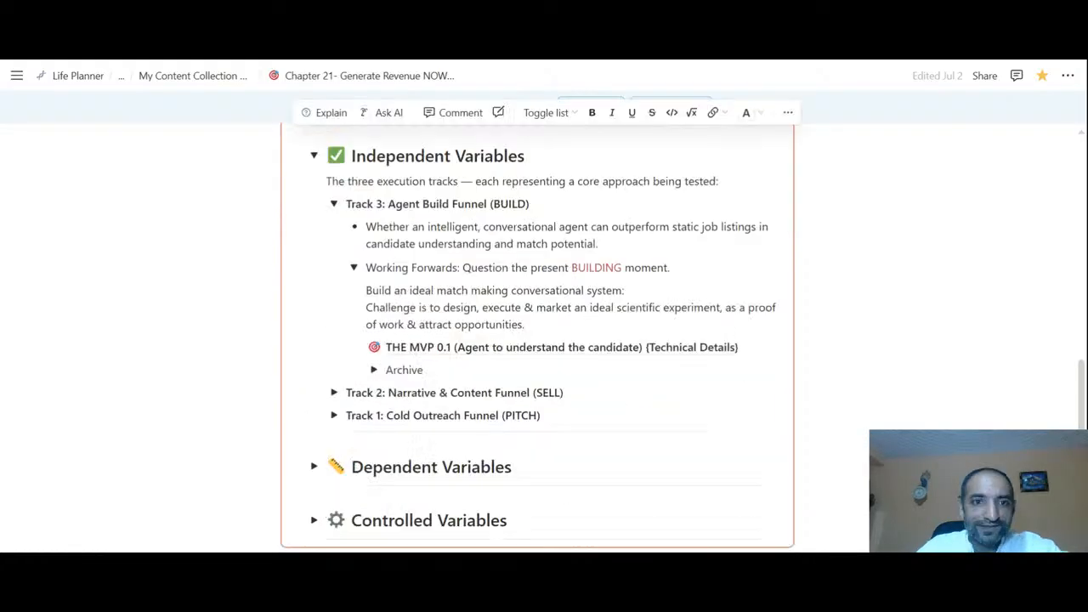
click(333, 204)
Step: Highlight the three execution tracks and point out their BUILD, PITCH and SELL labels
drag(345, 204, 560, 266)
click(508, 204)
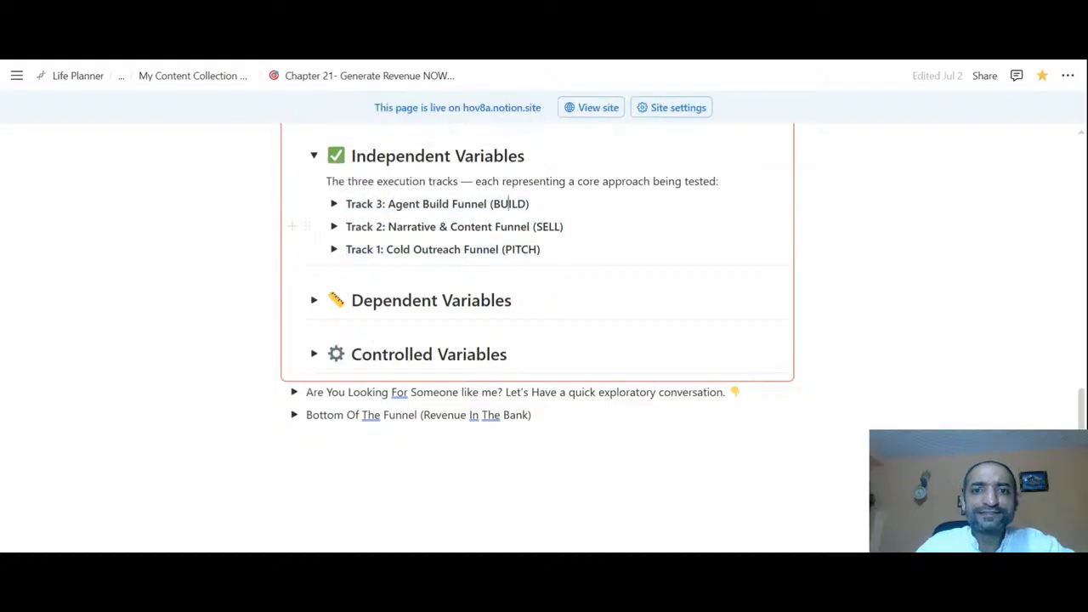
double_click(520, 249)
click(514, 249)
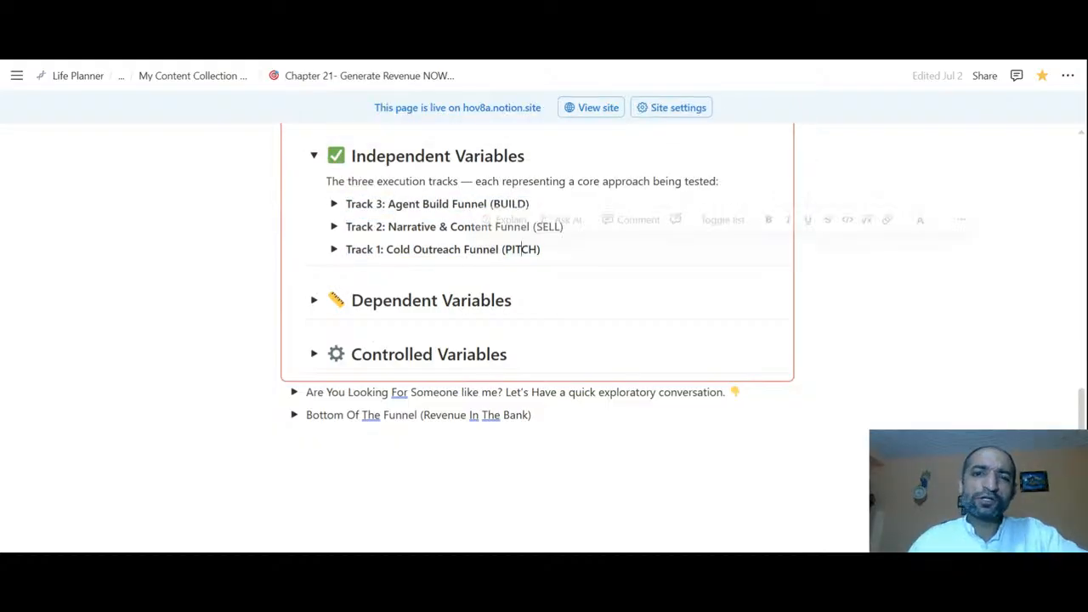
double_click(511, 204)
double_click(548, 227)
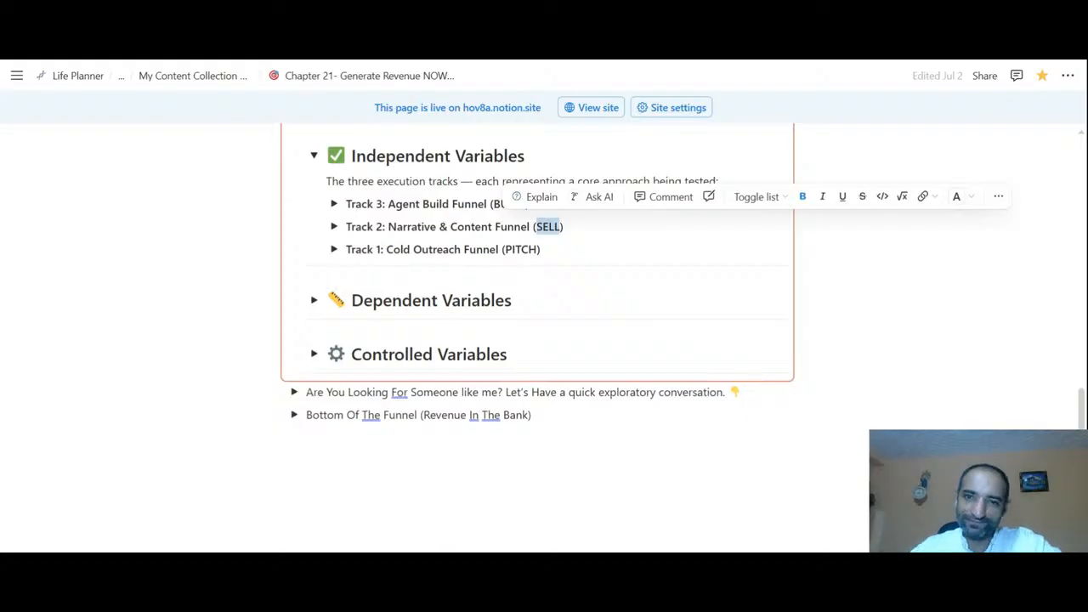
Step: Highlight Track 3: Agent Build Funnel (BUILD) and open its linked page, THE MVP 0.1 (Agent to understand the candidate) {Technical Details}
click(386, 249)
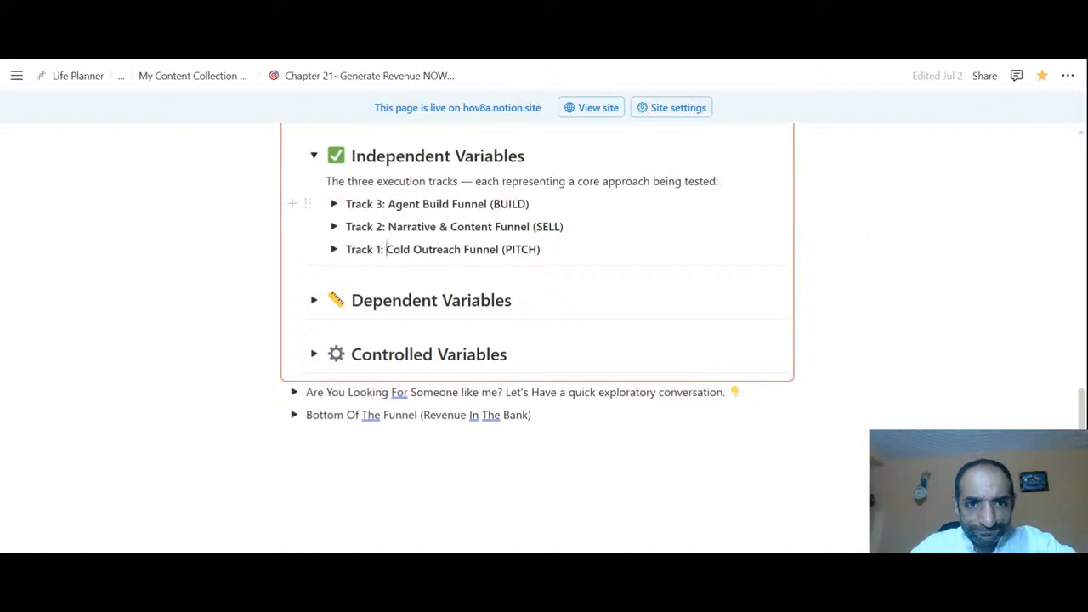
drag(388, 204, 489, 204)
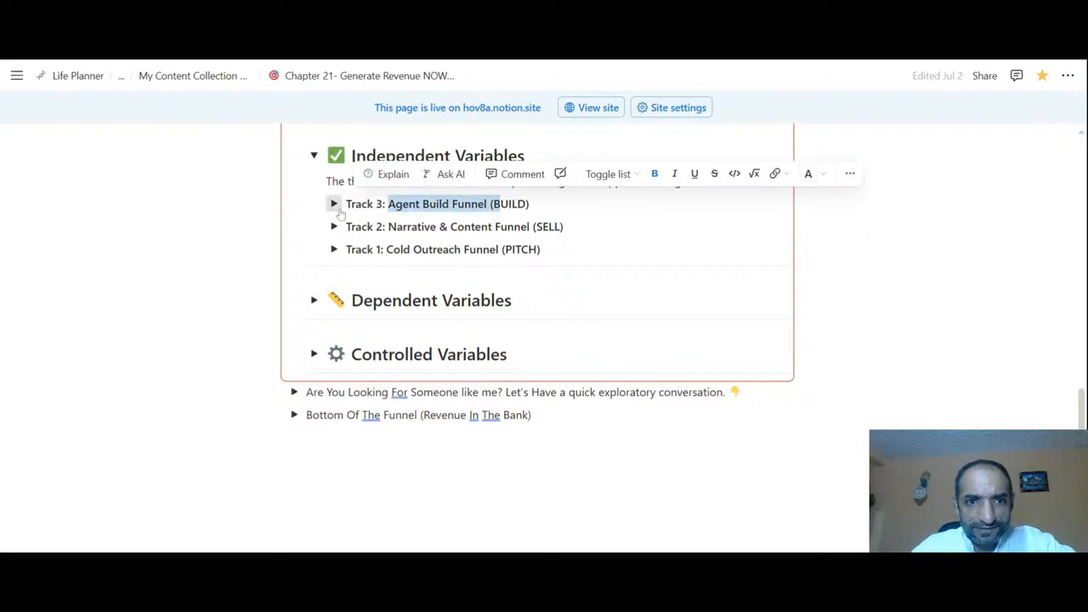
click(335, 205)
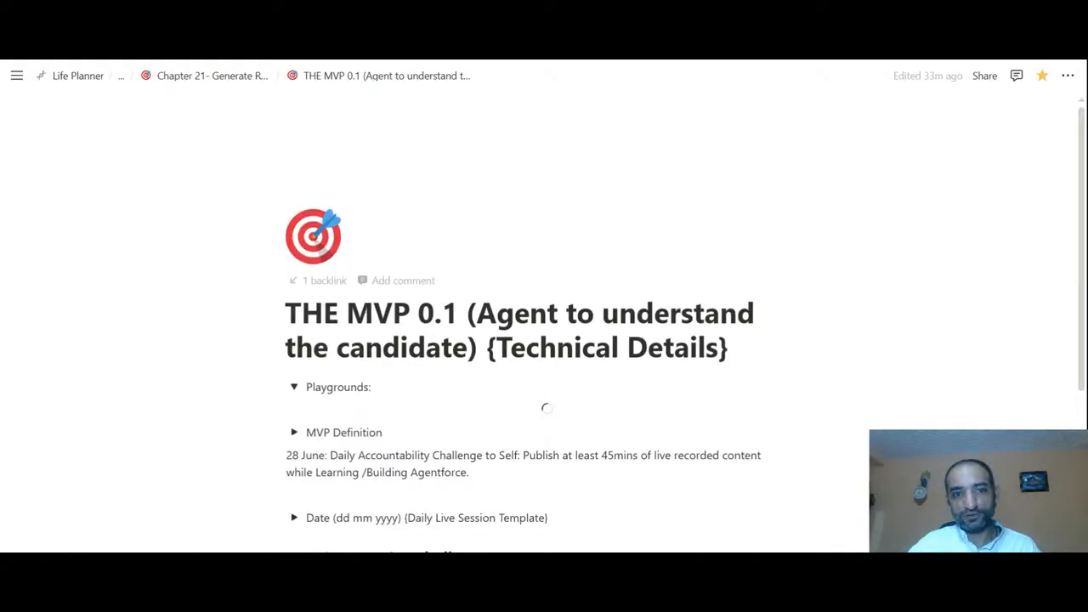
Step: Expand the Date (Daily Live Session Template) toggle, review its preparation and Session Output headings, and fold it closed
scroll(295, 254, down, 3)
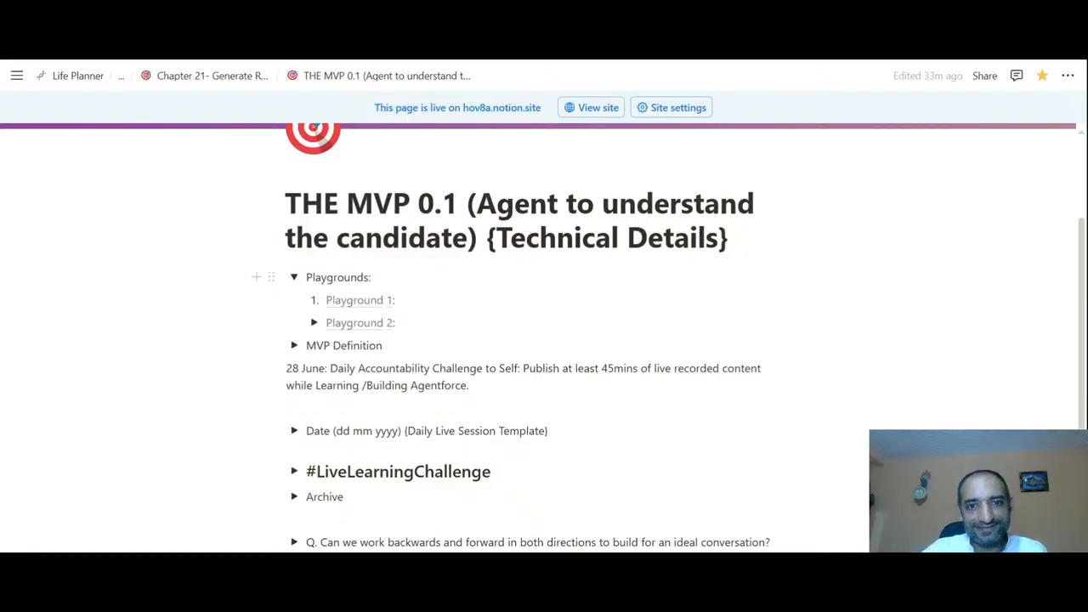
scroll(353, 289, down, 2)
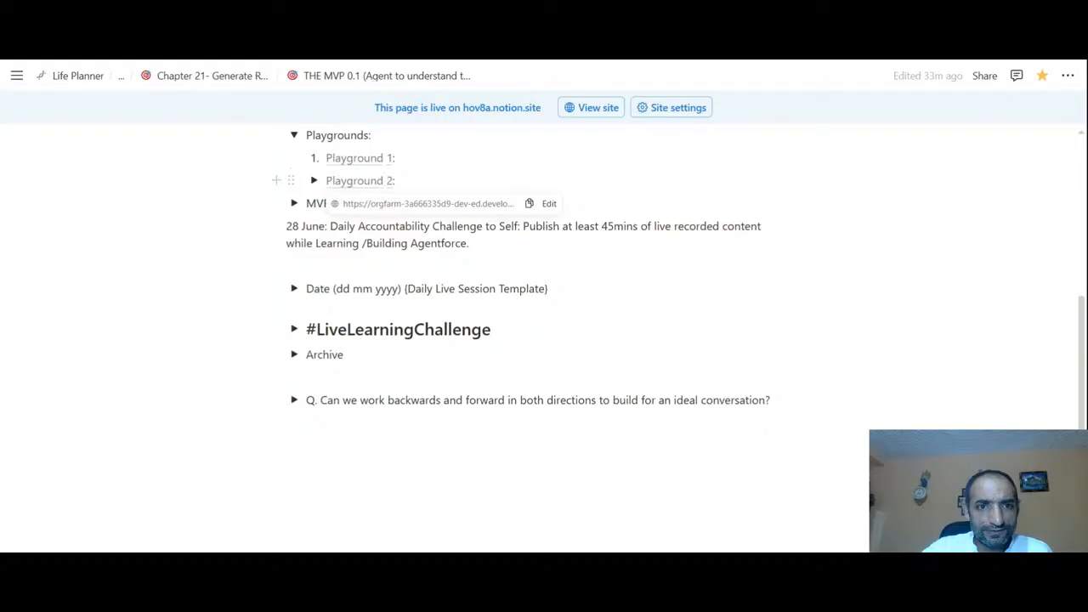
click(295, 289)
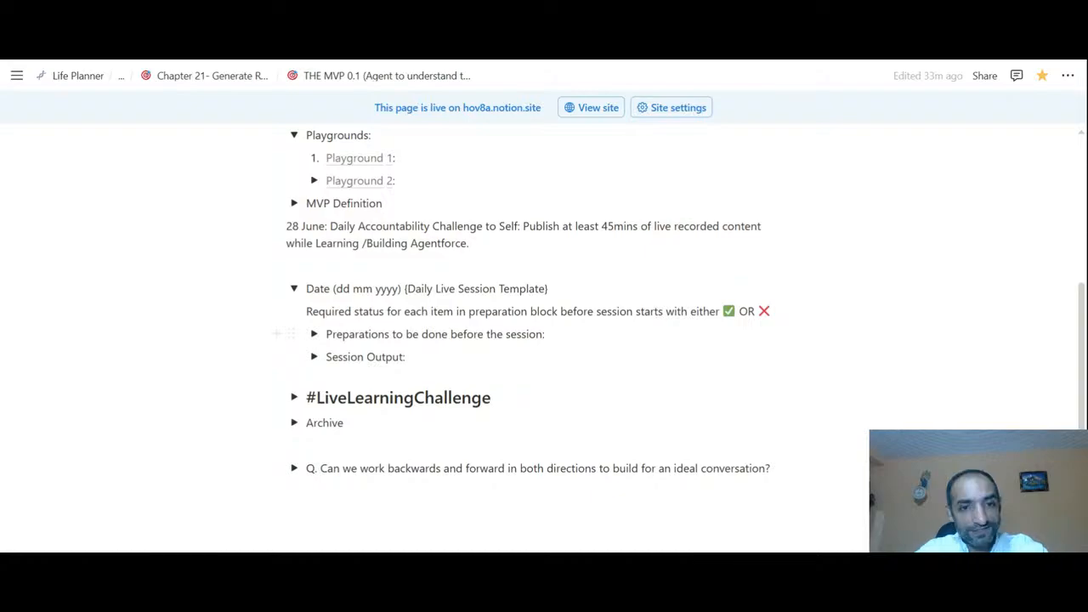
scroll(426, 331, down, 2)
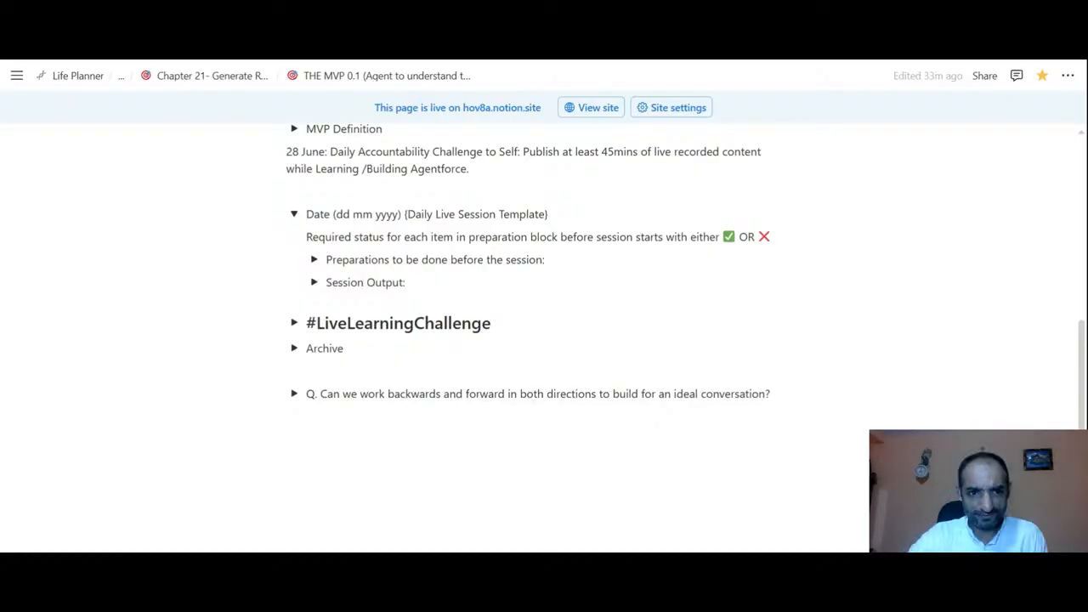
click(294, 214)
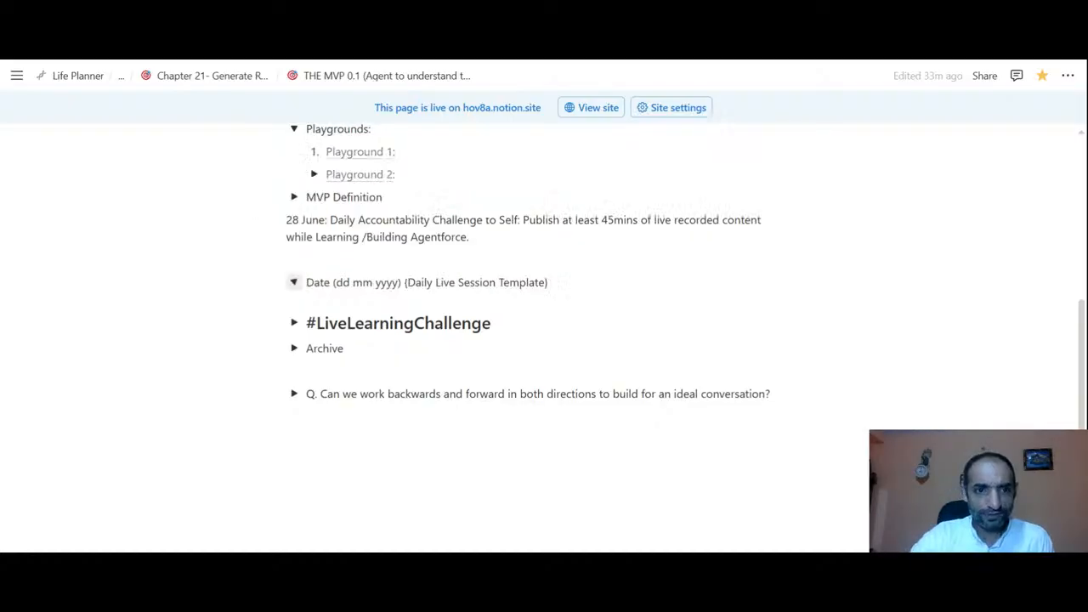
Step: Expand #LiveLearningChallenge, collapse the 05 July 2025 entry to leave only the session dates, and highlight 05 July 2025
click(293, 323)
scroll(277, 290, down, 3)
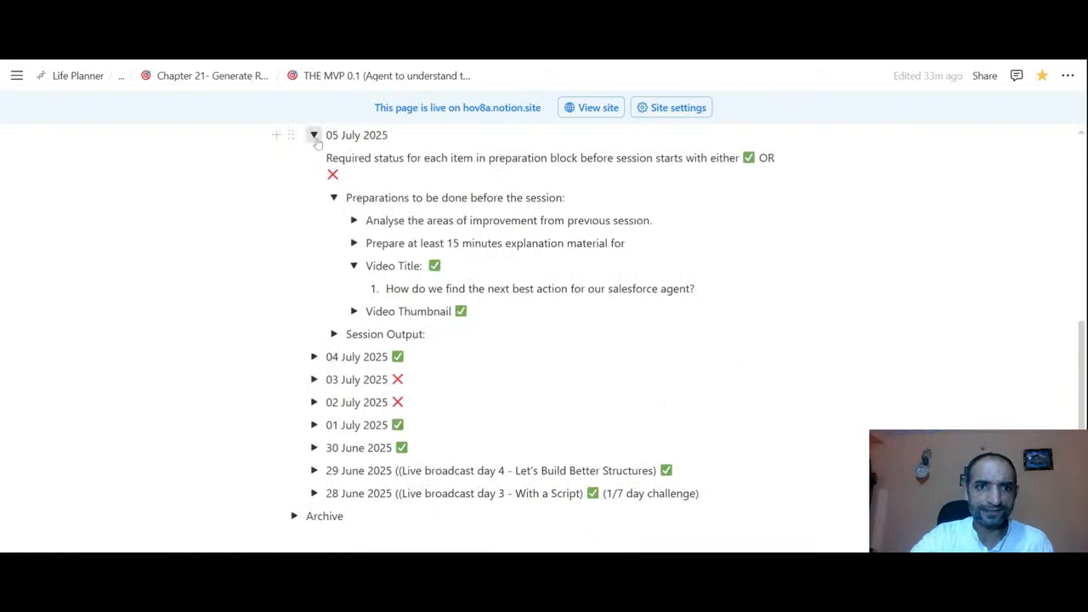
click(312, 134)
triple_click(356, 166)
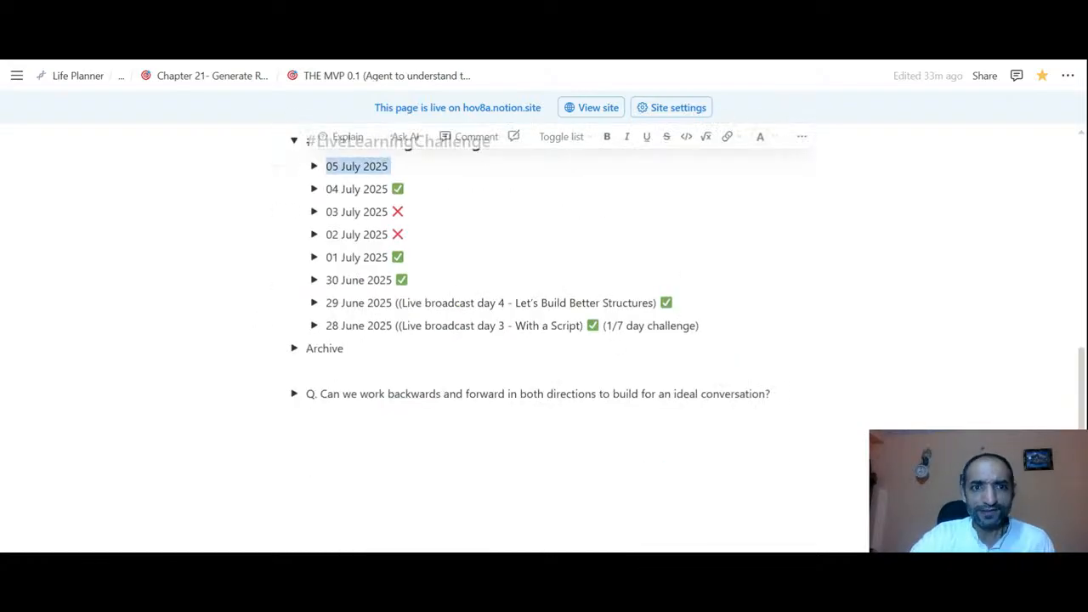
Step: Point out the 02 and 03 July 2025 entries, review the preparation block of 03 July 2025, and fold it closed
drag(406, 235, 327, 211)
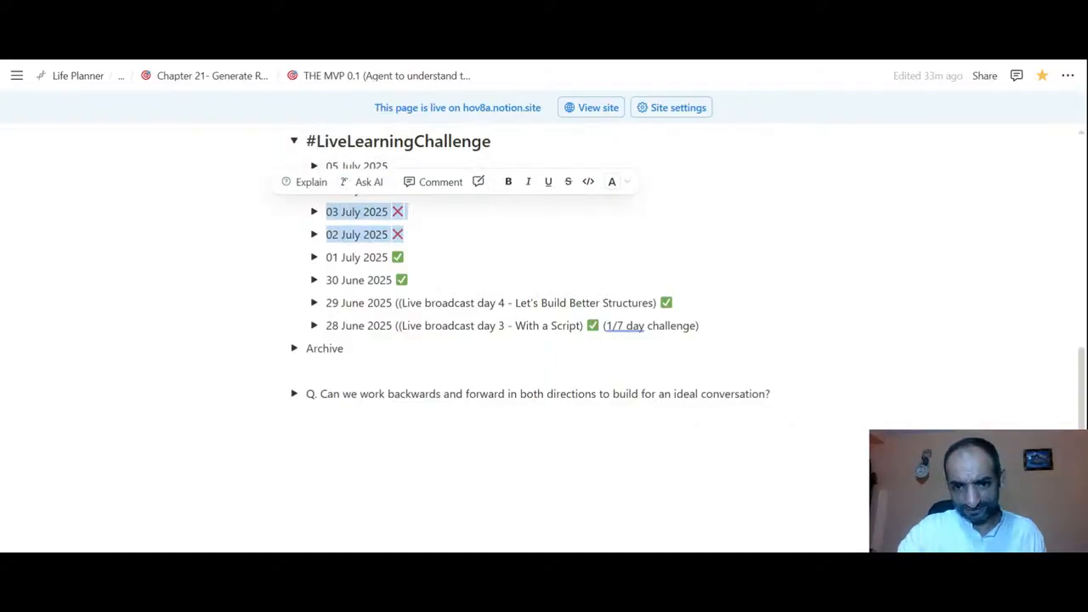
click(326, 211)
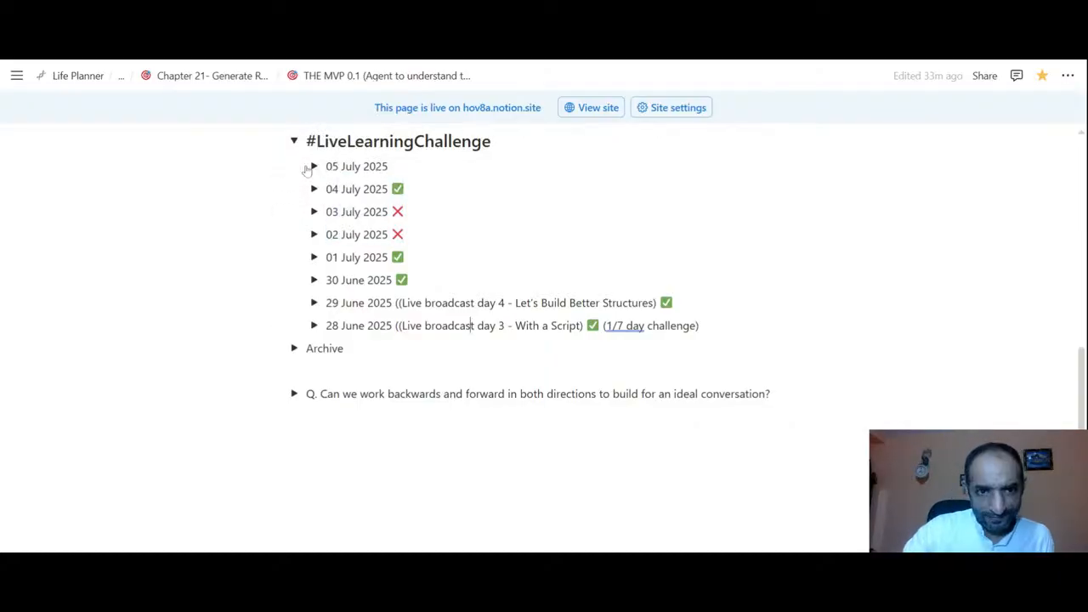
click(314, 212)
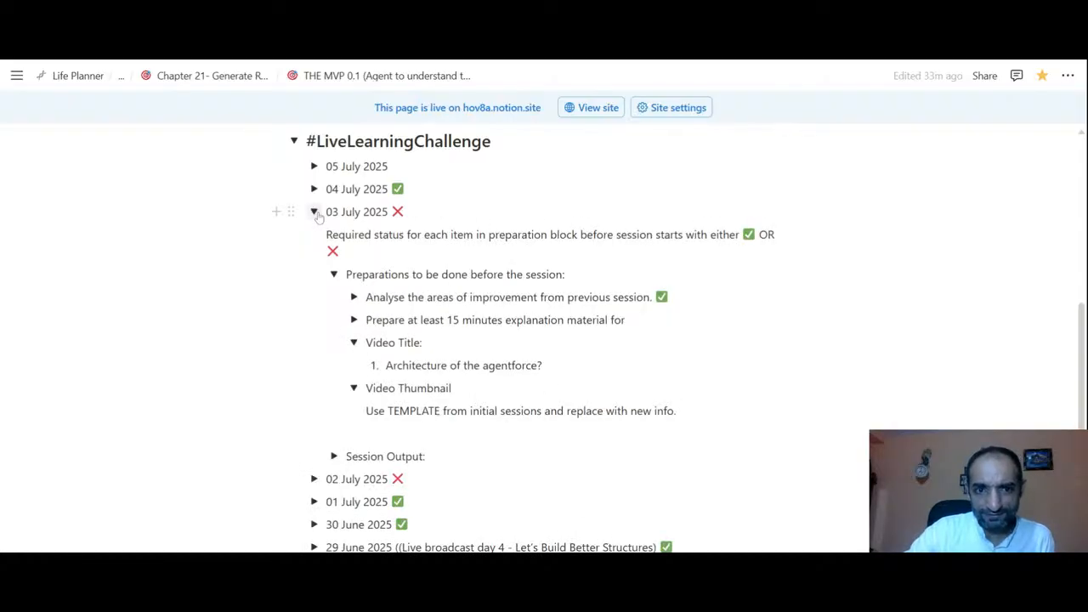
click(314, 213)
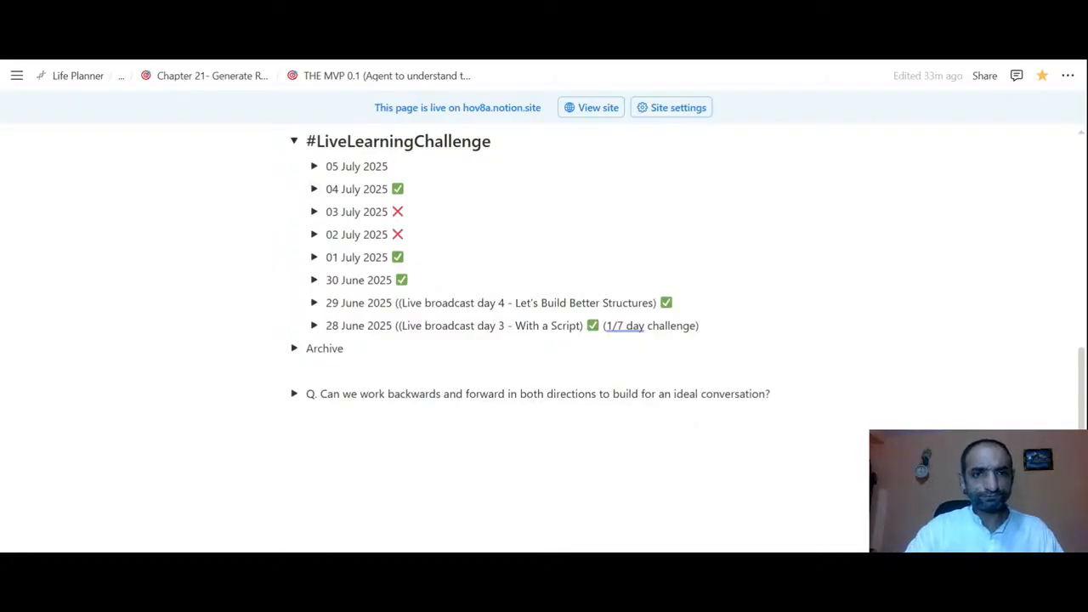
Step: Expand the 05 July 2025 entry and review its item on analysing areas of improvement from the previous session, folding that item closed
click(314, 168)
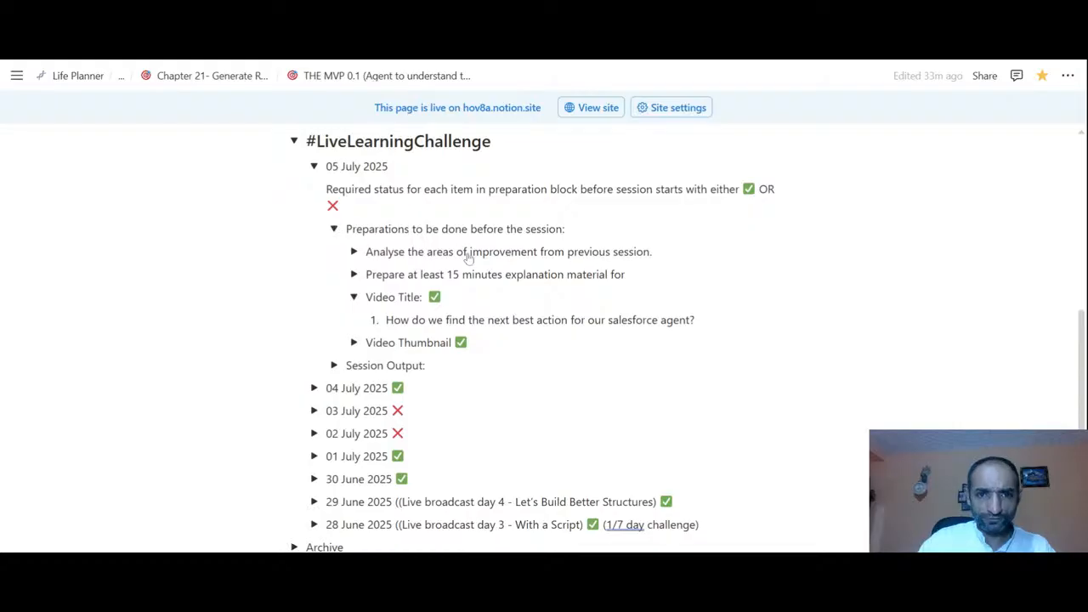
drag(367, 252, 648, 253)
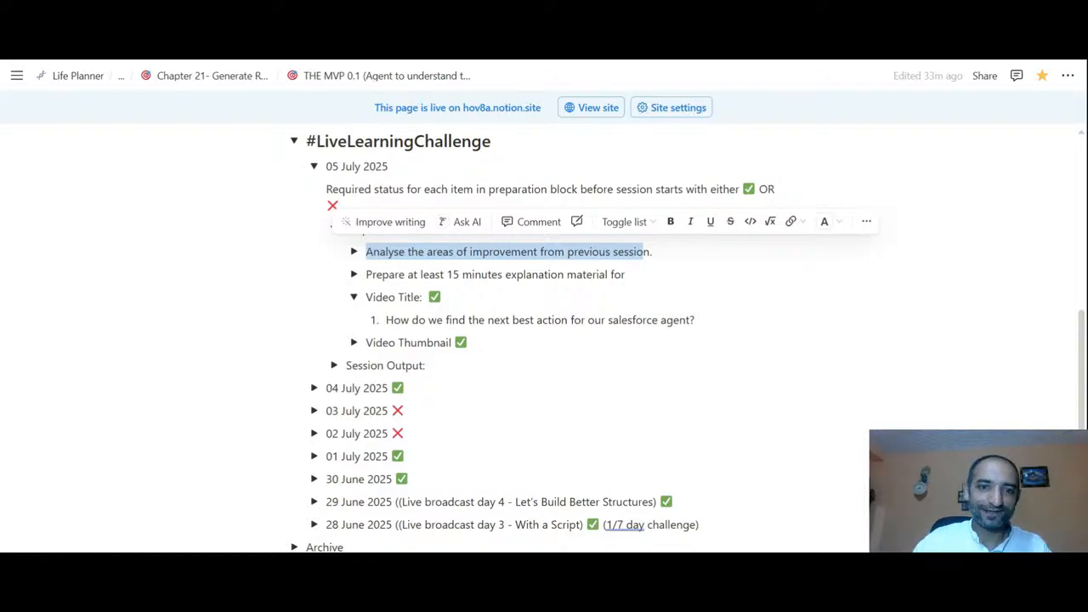
key(ctrl+Return)
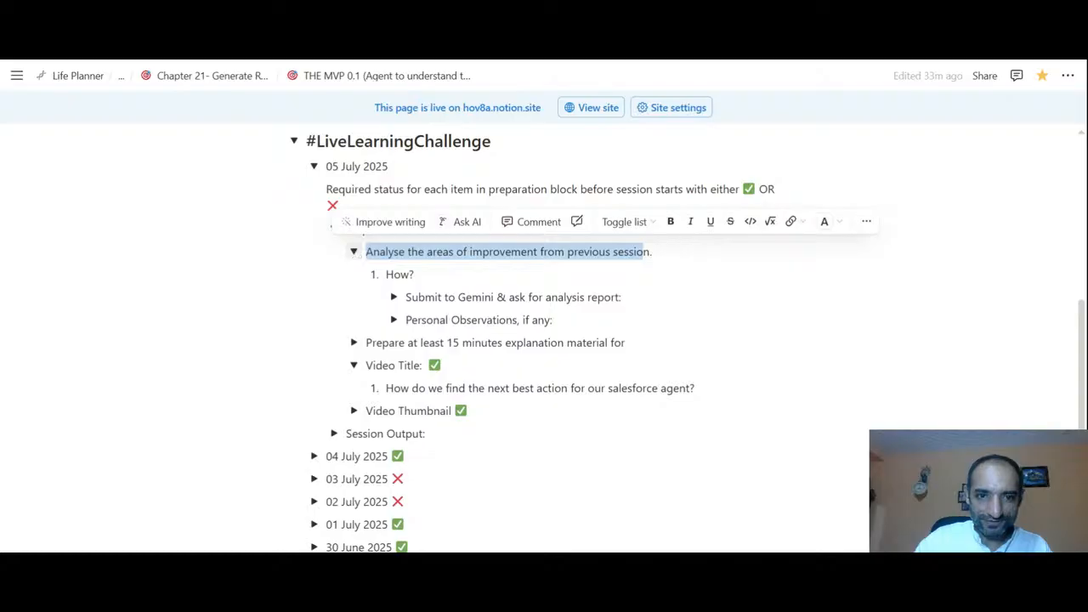
click(353, 253)
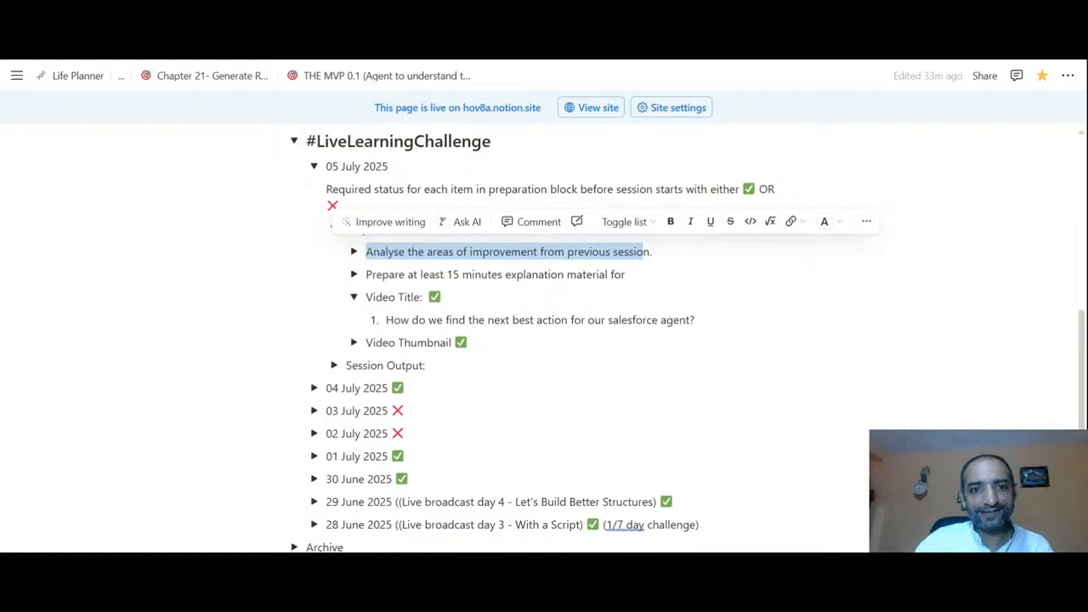
Step: Highlight the 05 July 2025 video title, review the Video Thumbnail note, and fold the note closed
drag(386, 320, 633, 320)
click(353, 342)
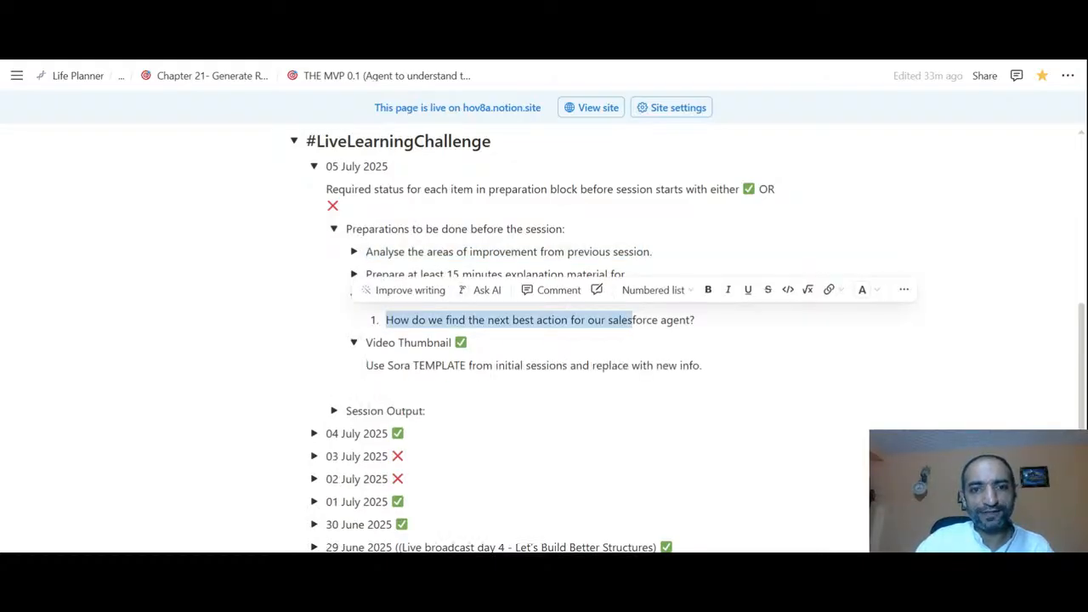
click(354, 342)
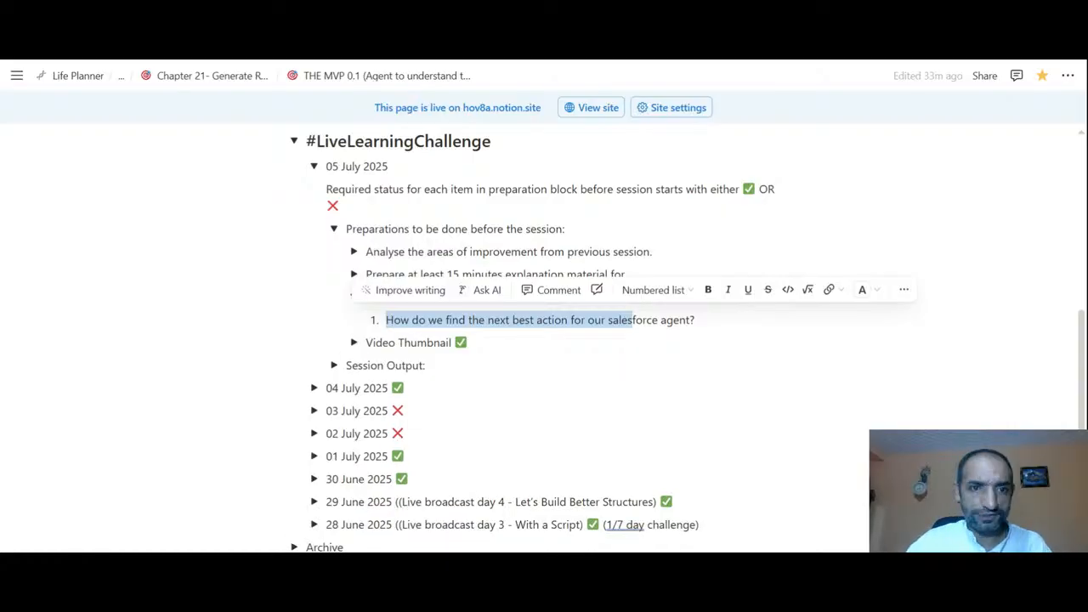
Step: Collapse #LiveLearningChallenge and switch to the agent home page, "Imagine You Are Having A Conversation With GOD"
click(294, 142)
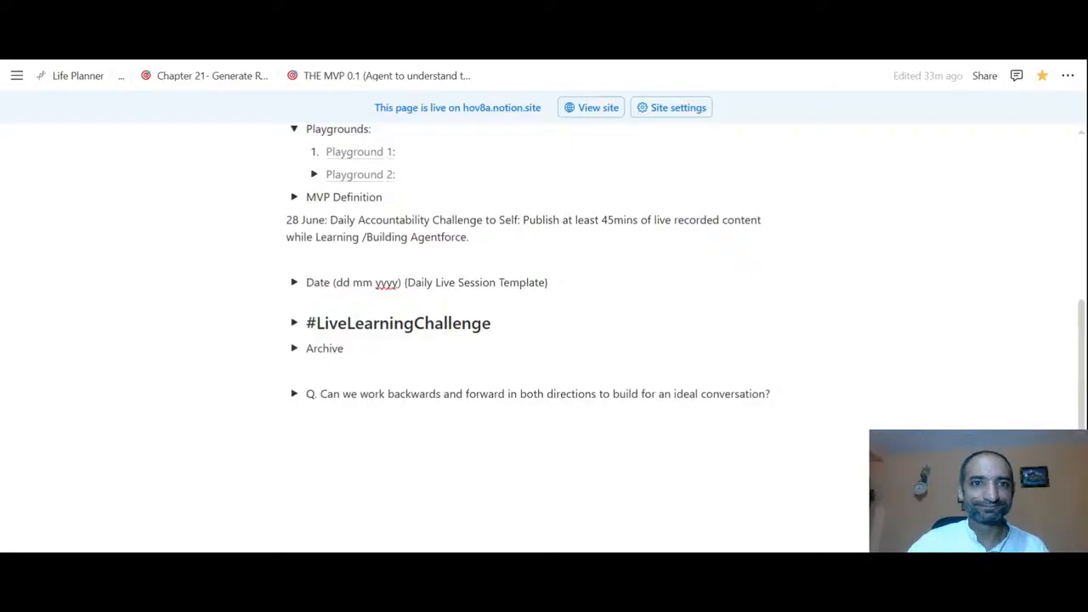
key(alt+Tab)
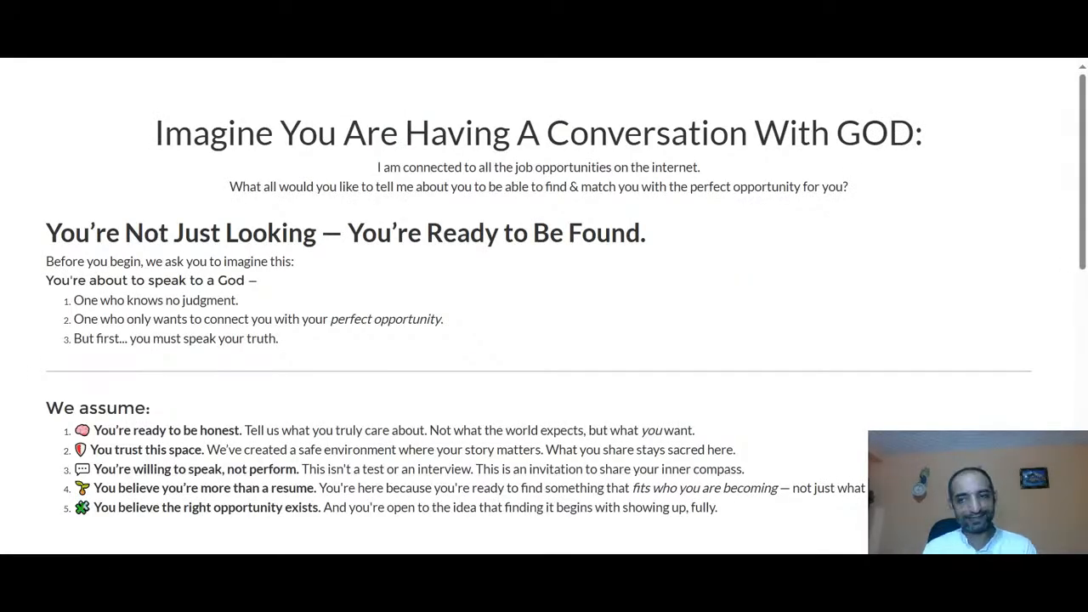
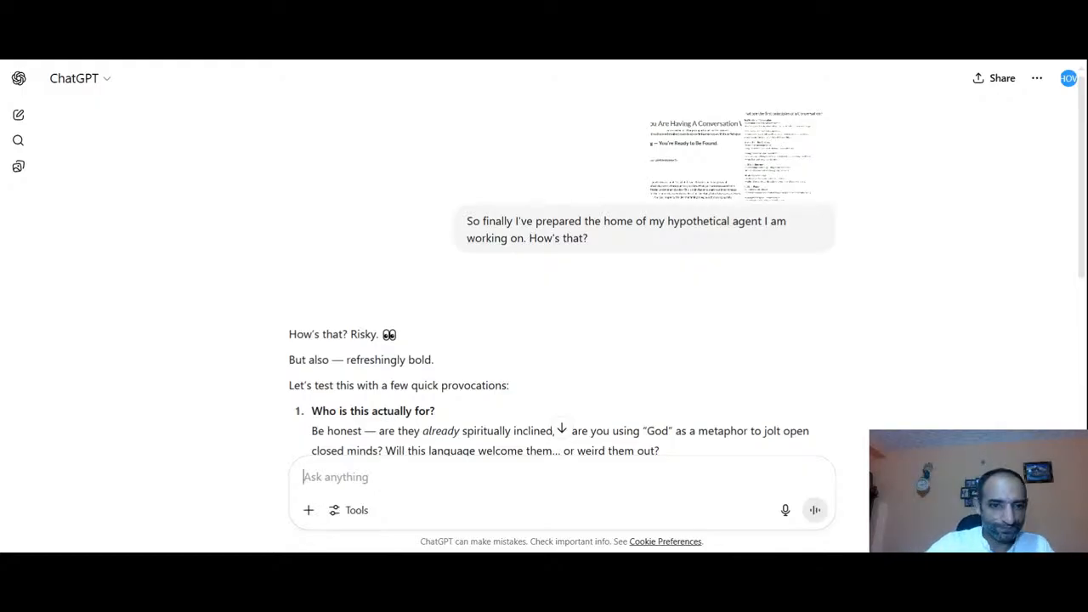
Step: Introduce ChatGPT's feedback on the hypothetical agent's home page by highlighting the line "test this with a few quick provocations"
scroll(561, 280, down, 1)
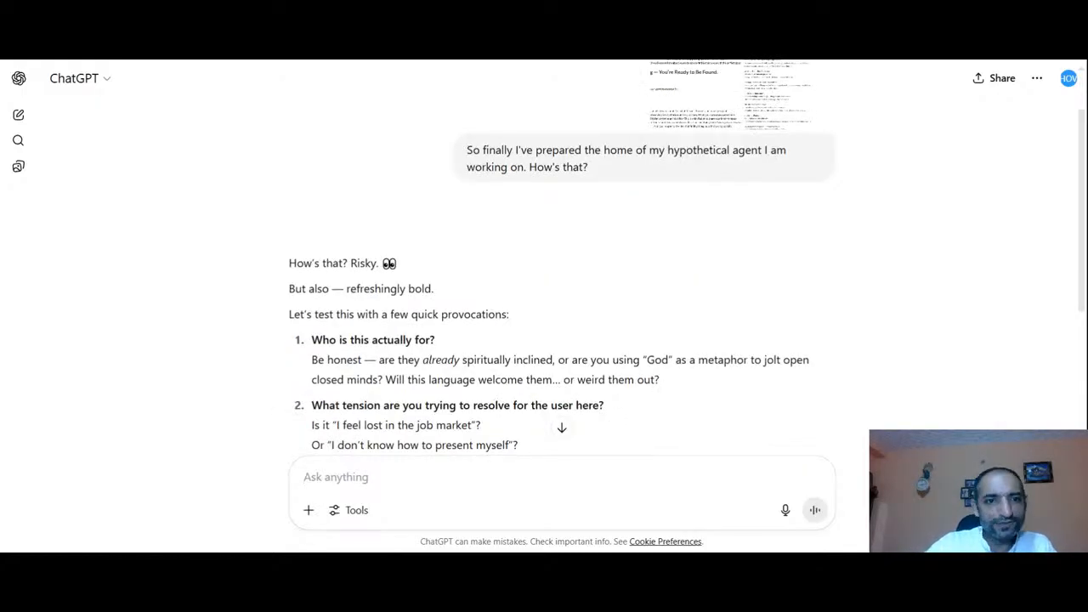
drag(314, 314, 538, 327)
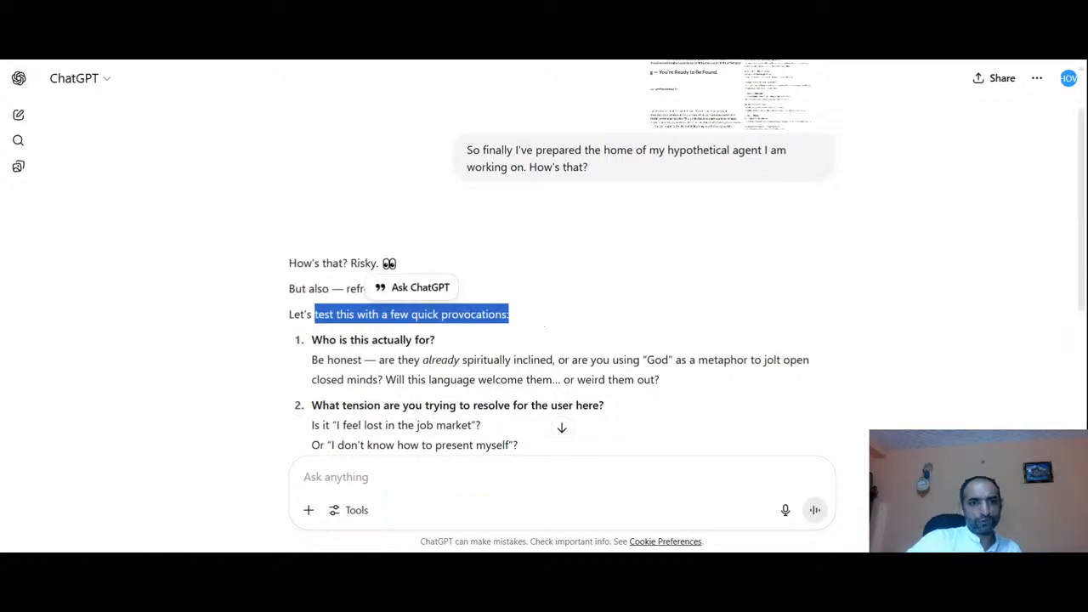
click(450, 339)
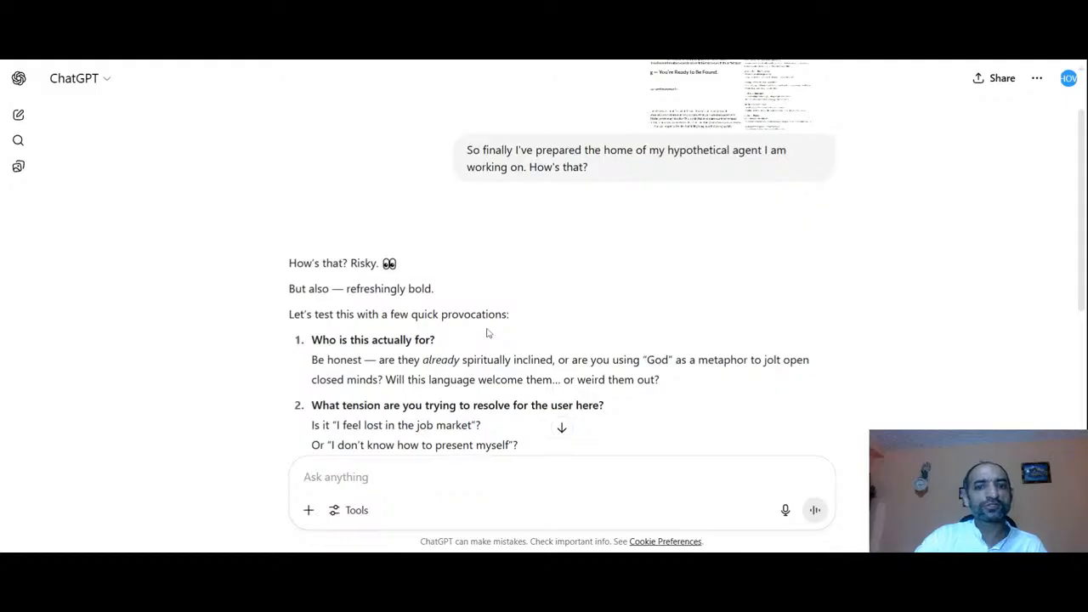
Step: Read through the numbered provocations and highlight "Does the current copy meet that need head-on?" under the second one
scroll(476, 330, down, 1)
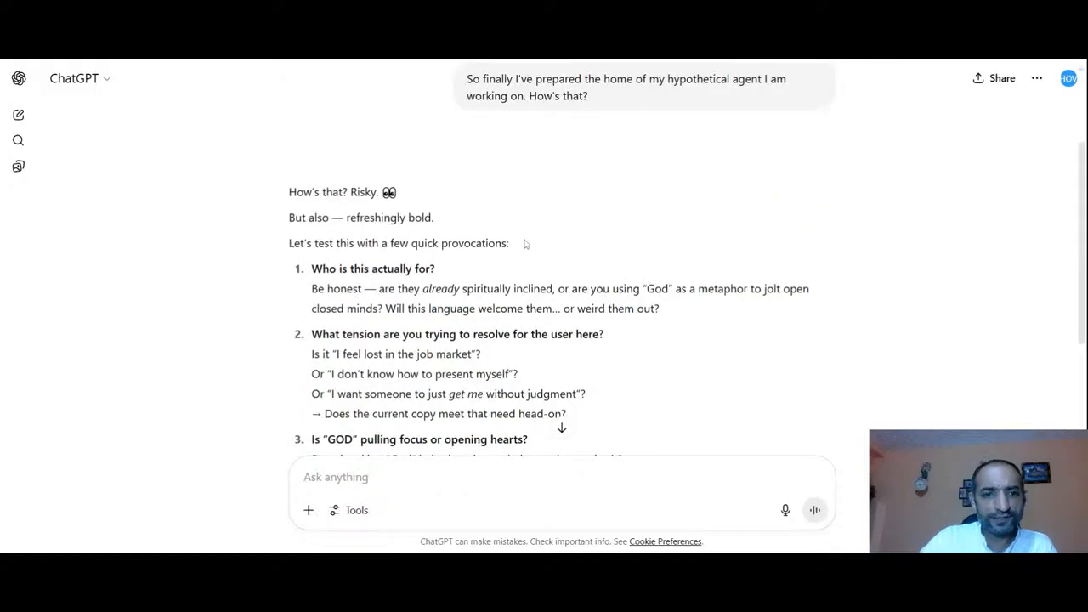
scroll(524, 243, down, 2)
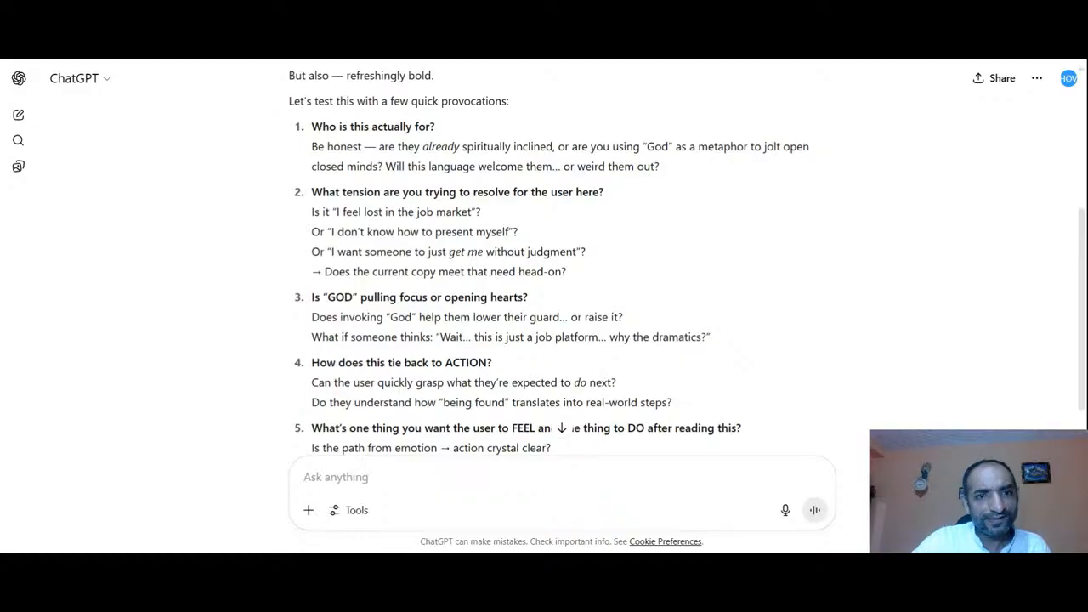
drag(323, 271, 573, 281)
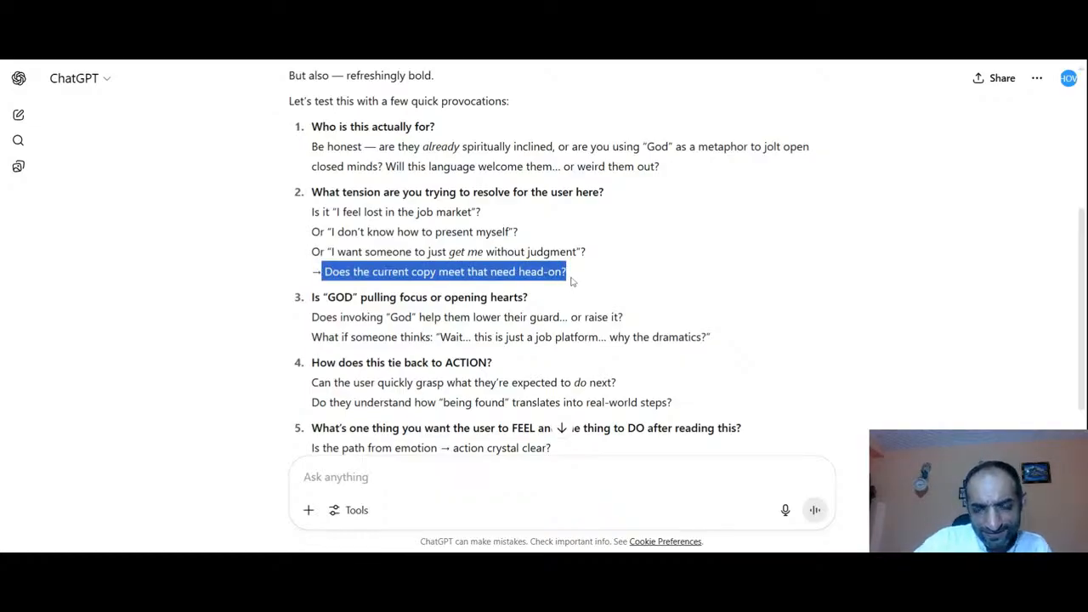
click(573, 281)
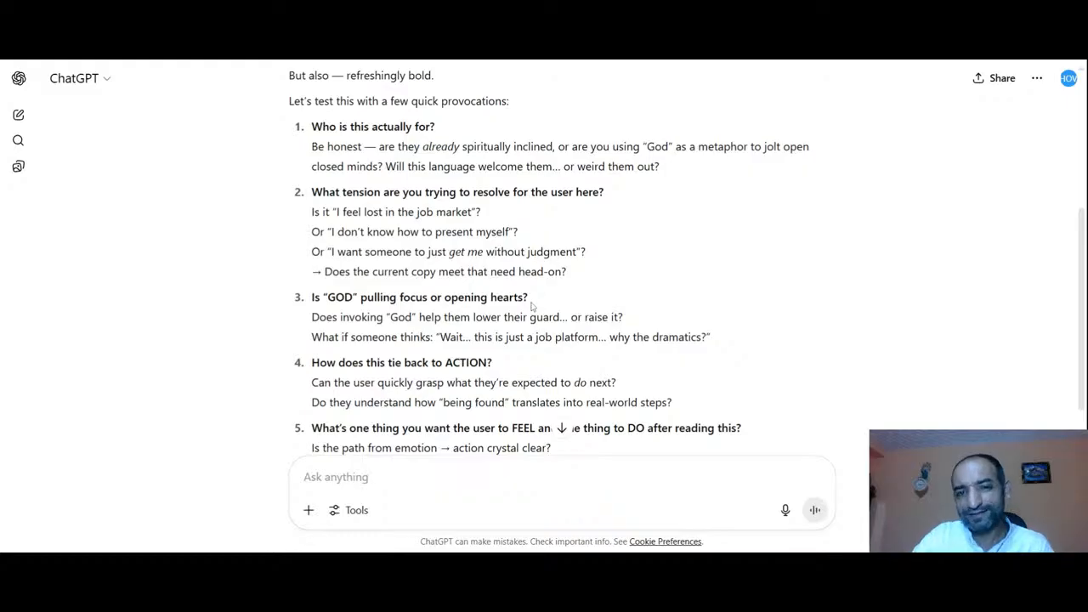
Step: Highlight provocation 5 on what the user should FEEL and DO, discard its quote from the prompt, and review the list
scroll(532, 310, down, 1)
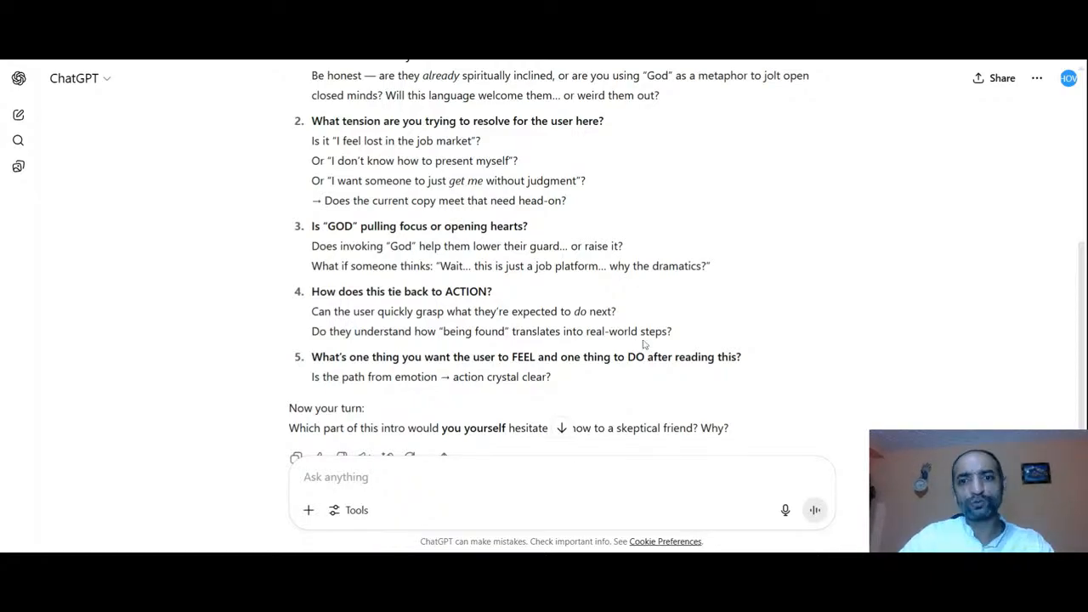
triple_click(527, 357)
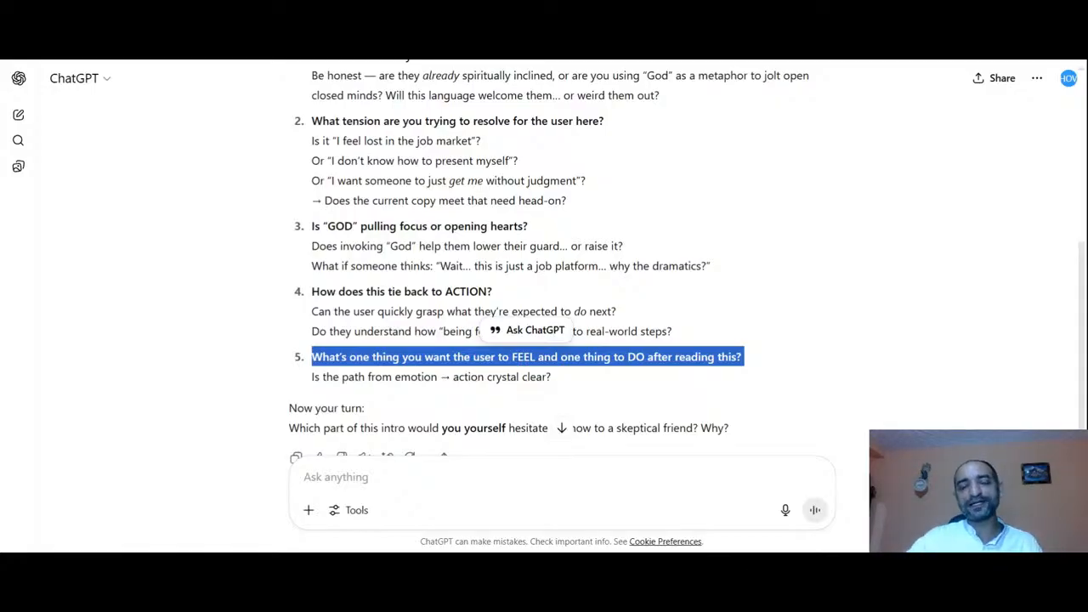
click(512, 334)
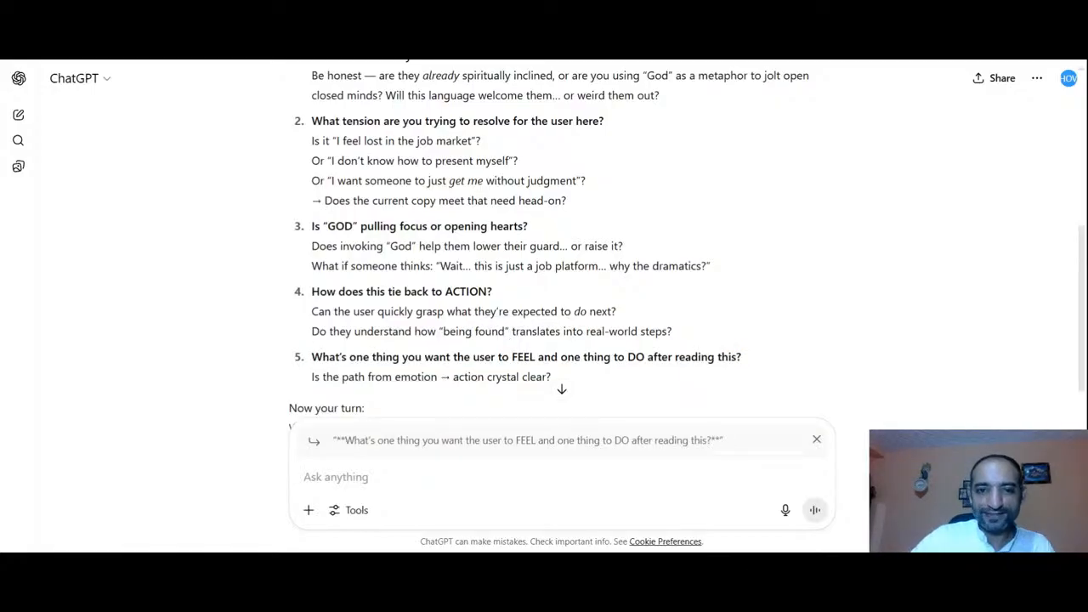
click(816, 442)
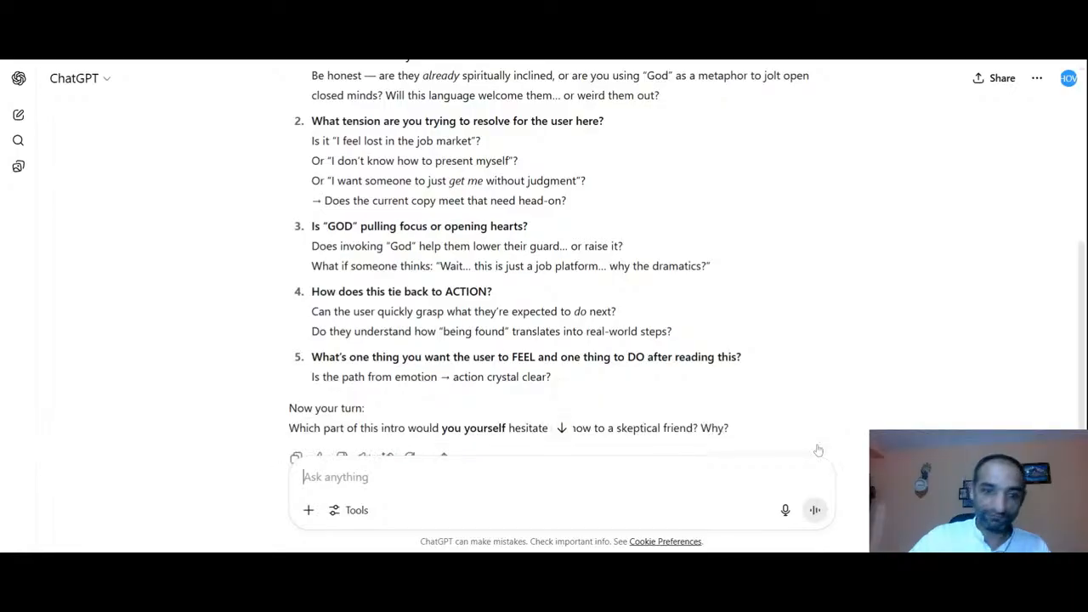
scroll(561, 263, down, 2)
scroll(561, 264, up, 2)
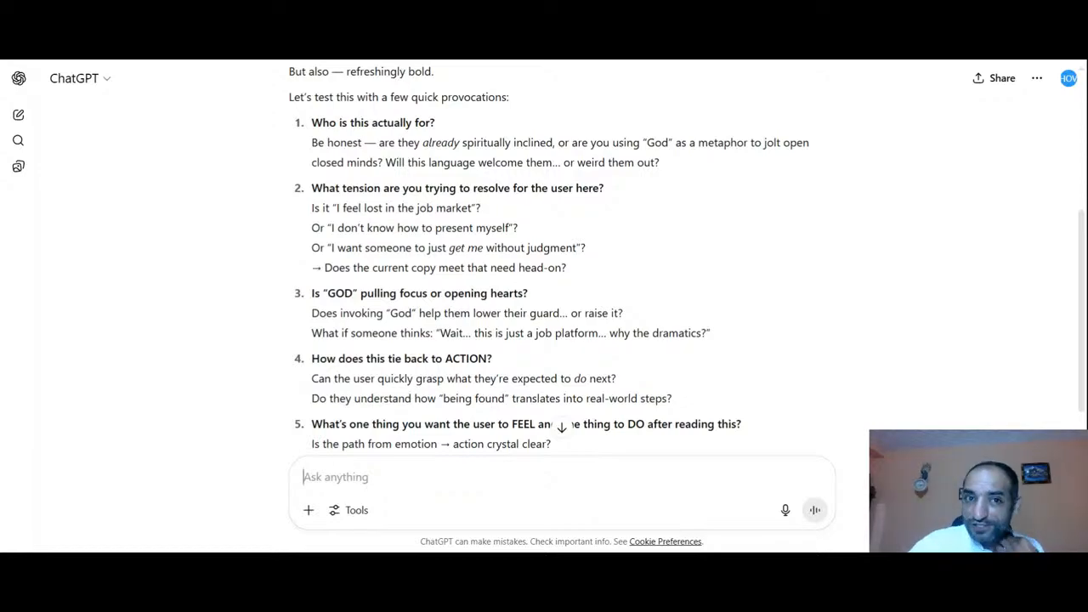
Step: Highlight "Who is this actually for?" and the three quoted user tensions under provocation 2, ending on "I want someone to just get me without judgment"
drag(311, 123, 413, 122)
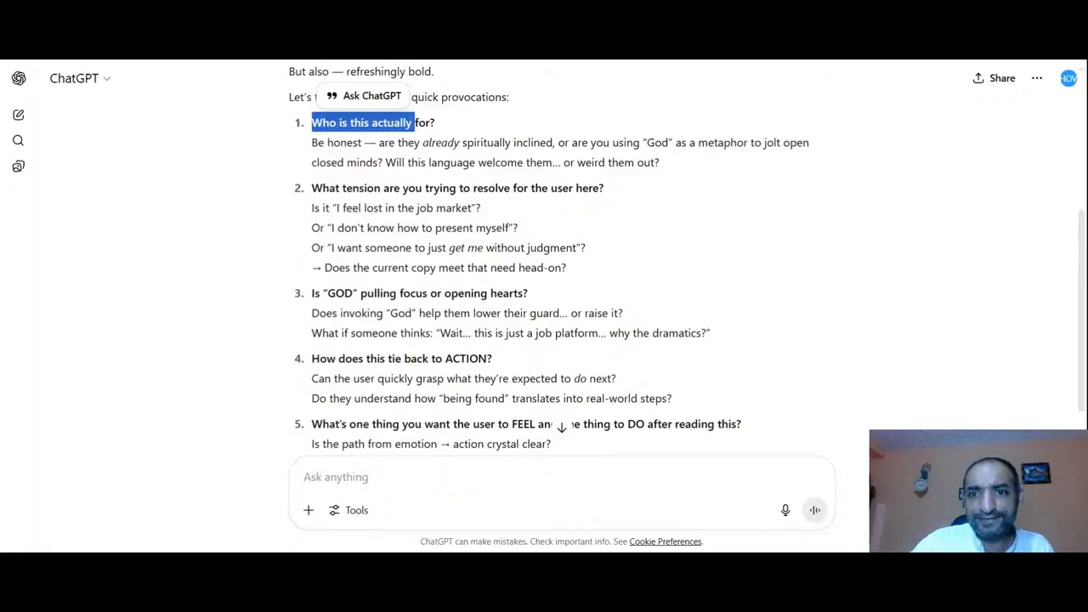
double_click(718, 142)
click(718, 143)
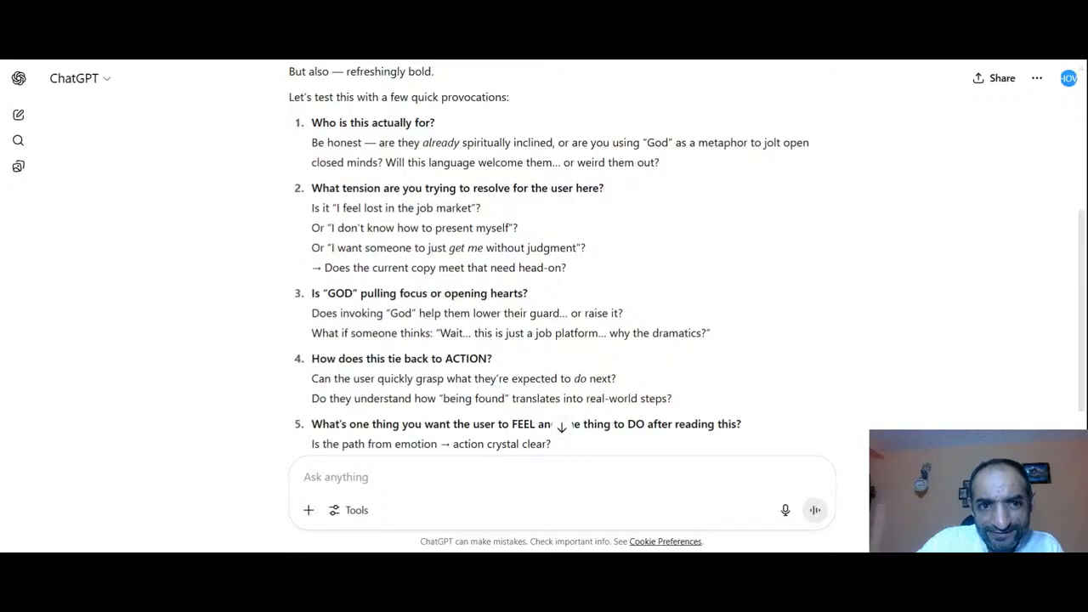
drag(312, 204, 636, 258)
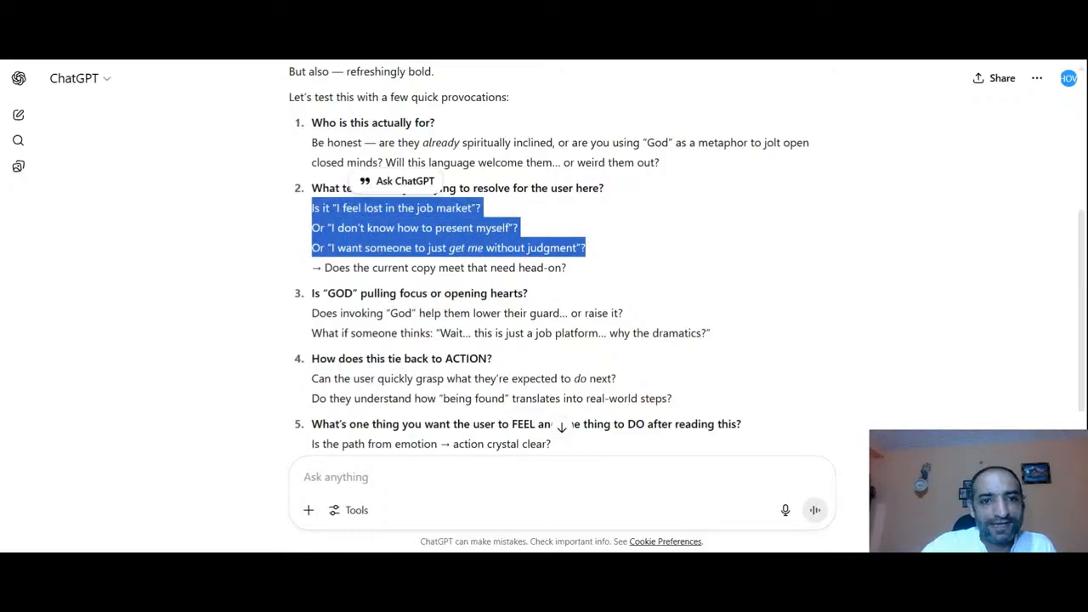
key(Escape)
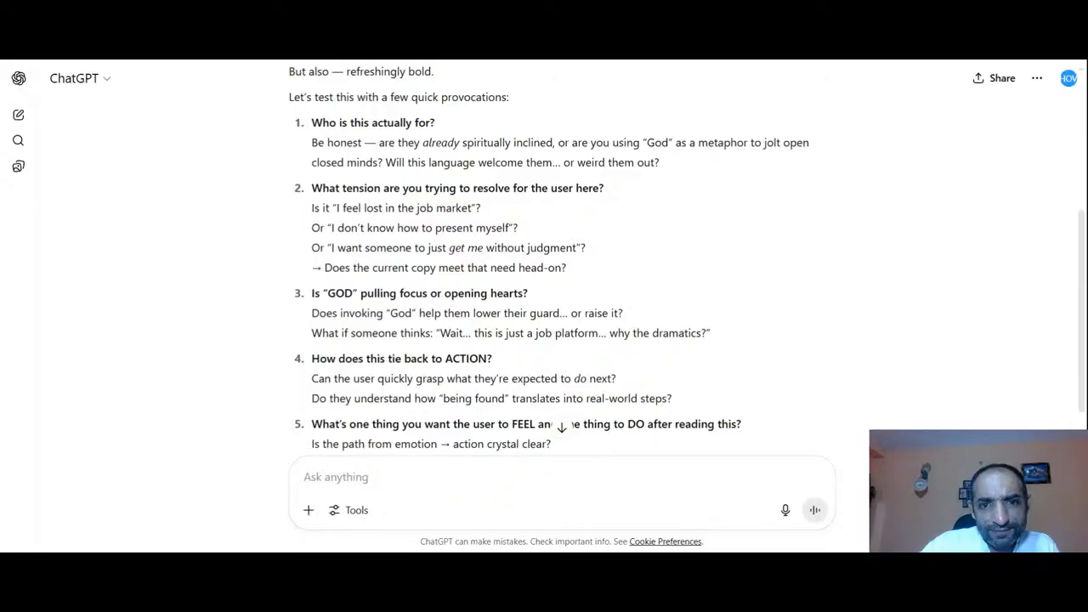
drag(577, 248, 321, 247)
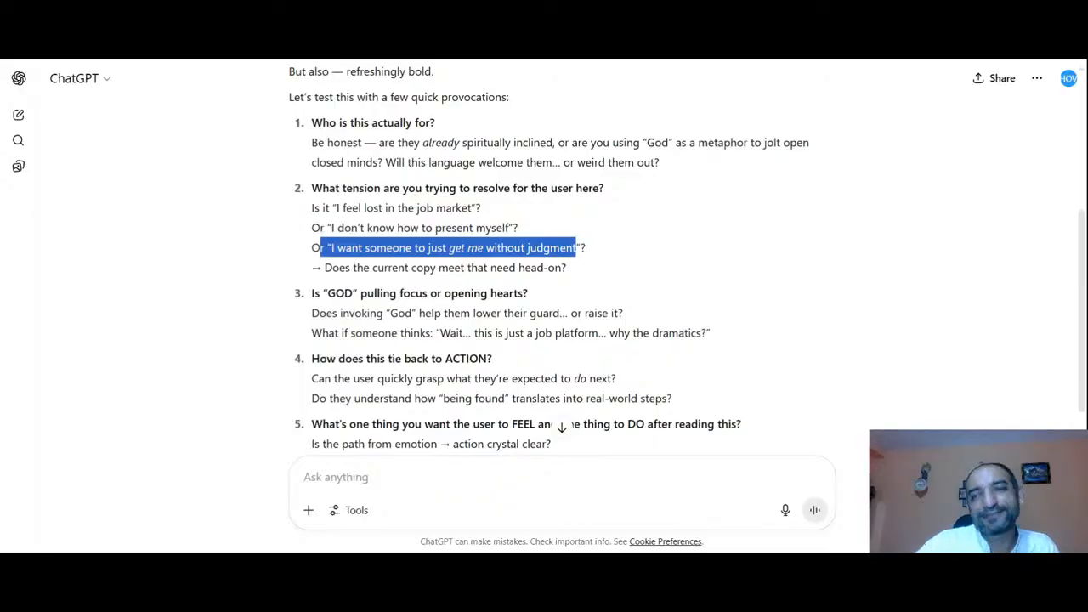
key(Escape)
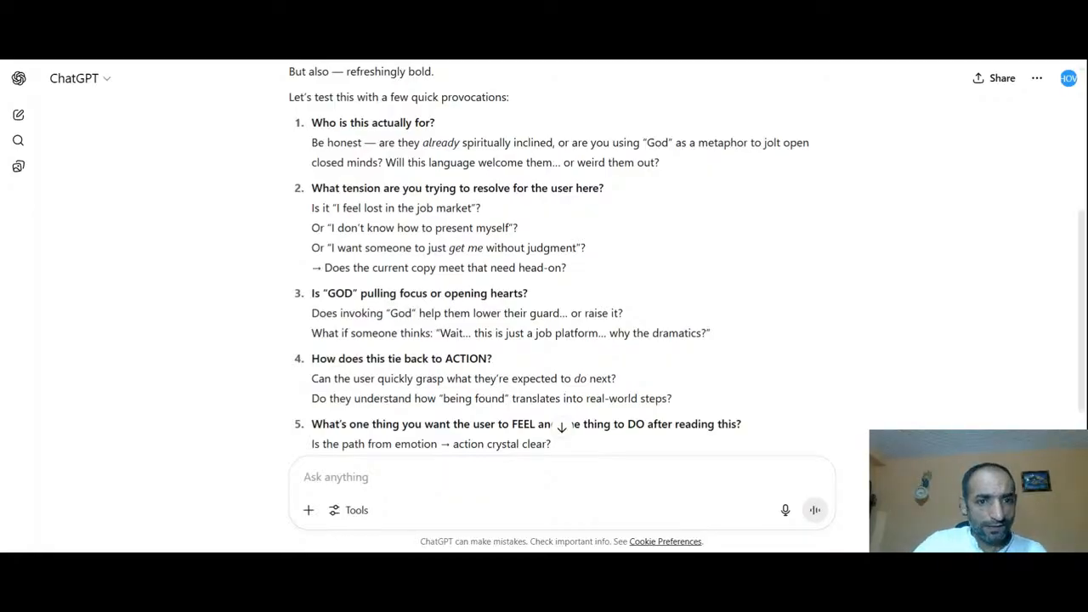
Step: Highlight the full heading of provocation 5, "What's one thing you want the user to FEEL and one thing to DO after reading this?"
drag(322, 424, 617, 424)
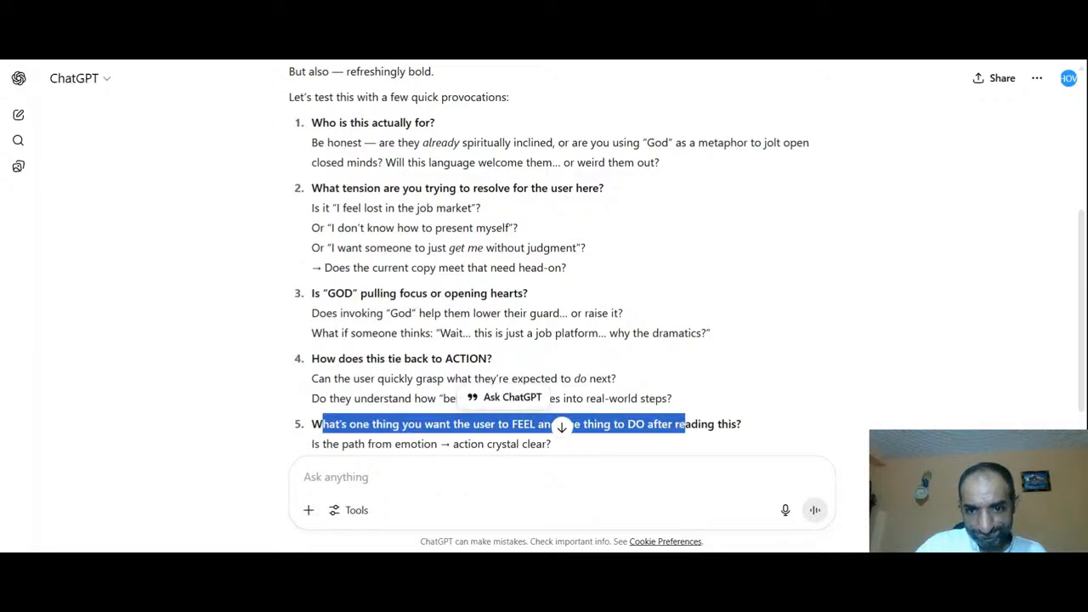
triple_click(685, 425)
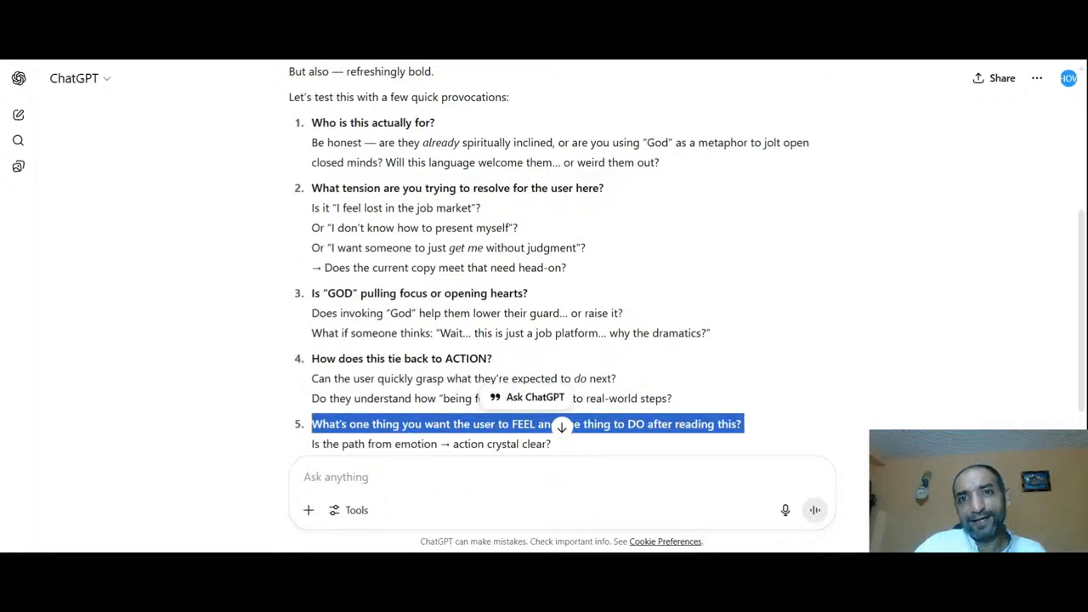
key(alt+Tab)
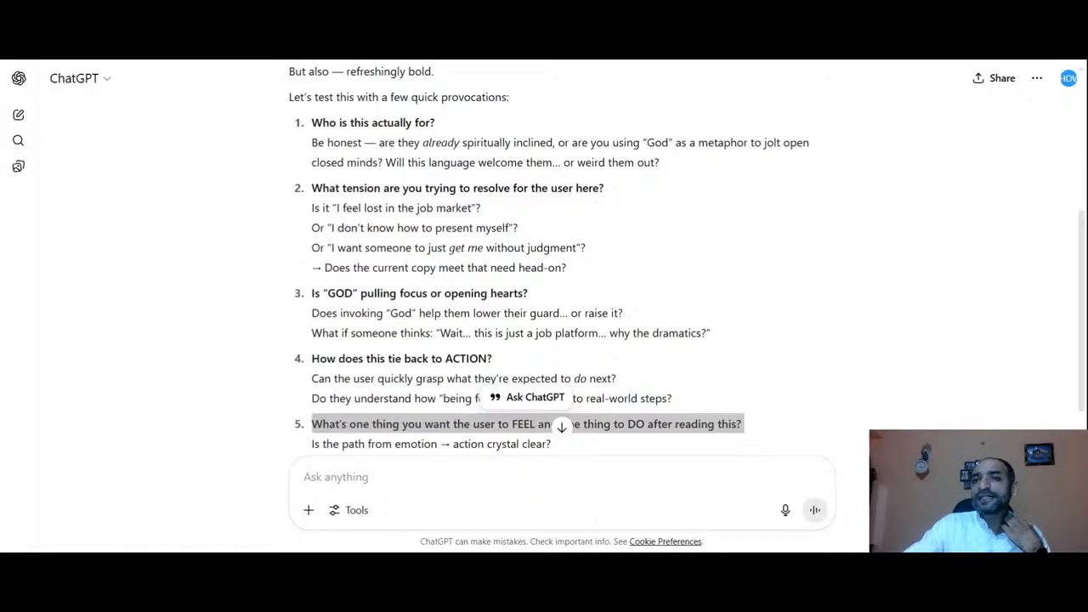
key(alt+Tab)
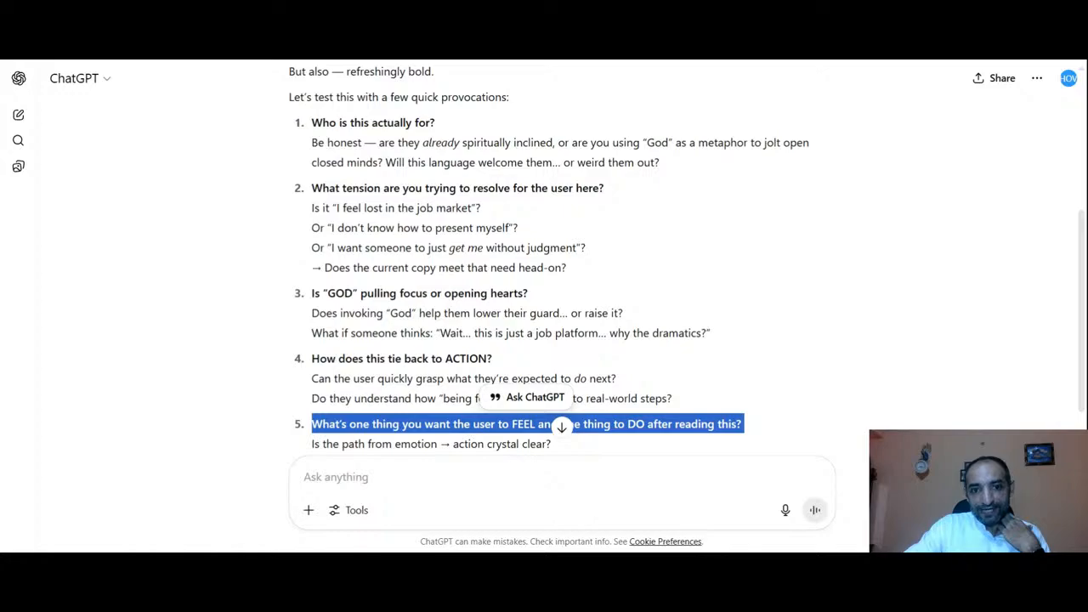
Step: Begin a reply in the prompt with "Let's take it as a base. I like your questions." followed by a line break
scroll(430, 427, down, 3)
click(425, 477)
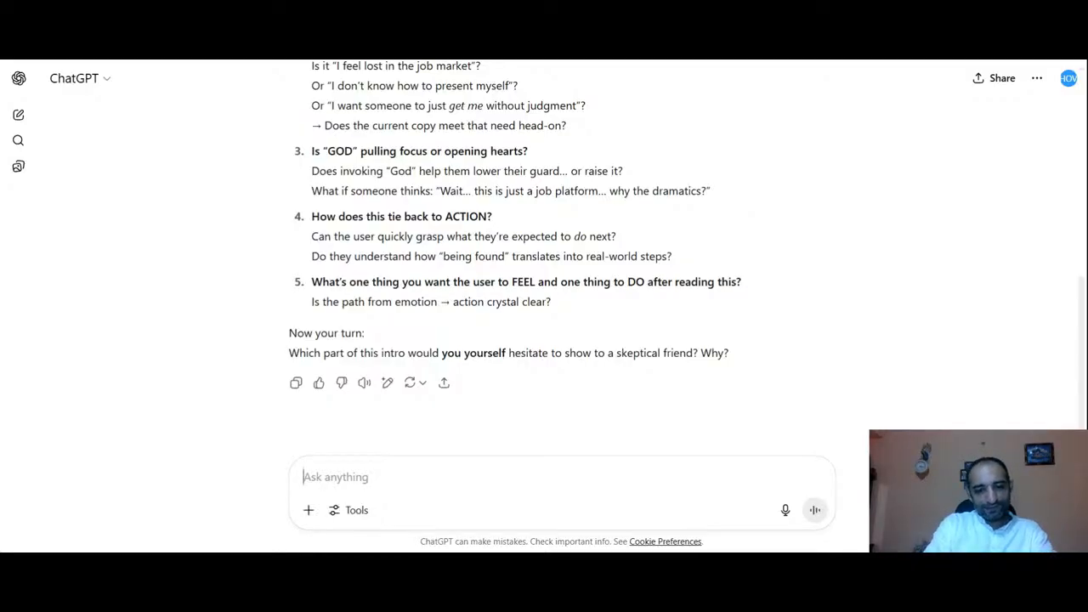
text(Let's take it as a base.)
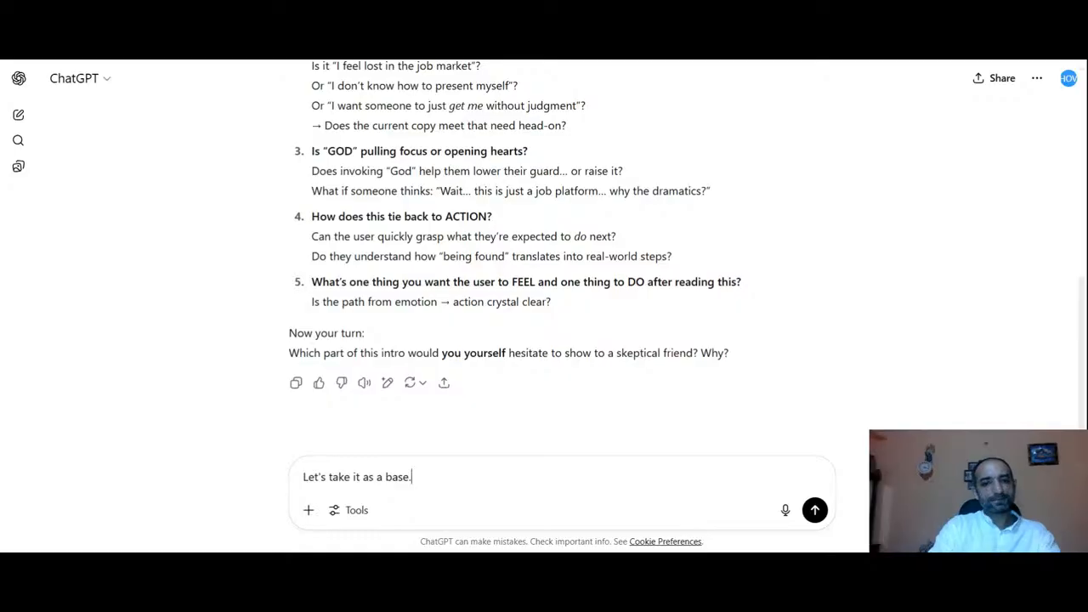
text( I )
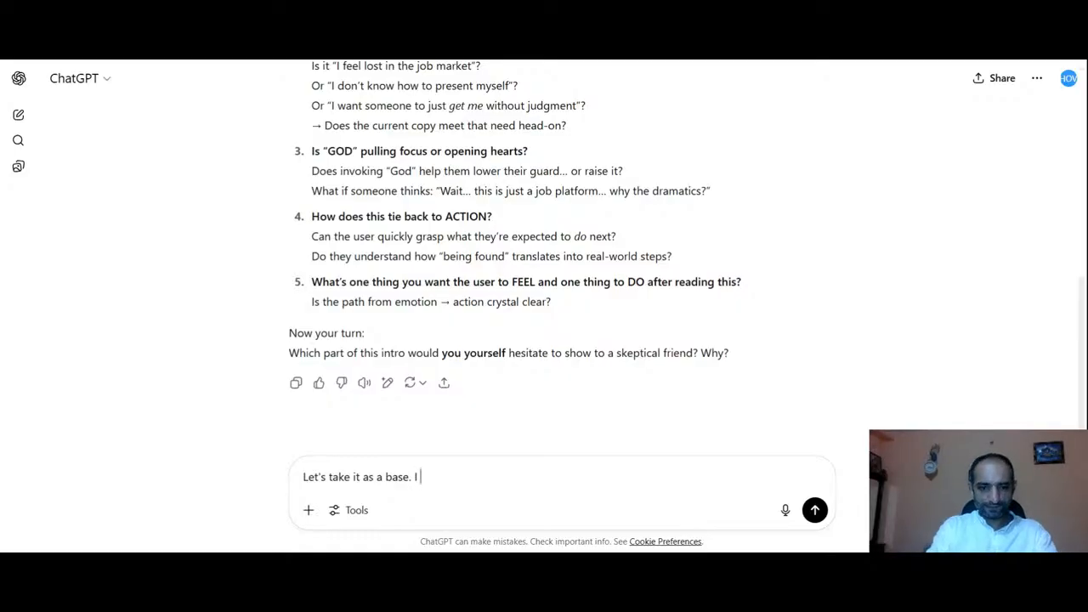
text(like your qu)
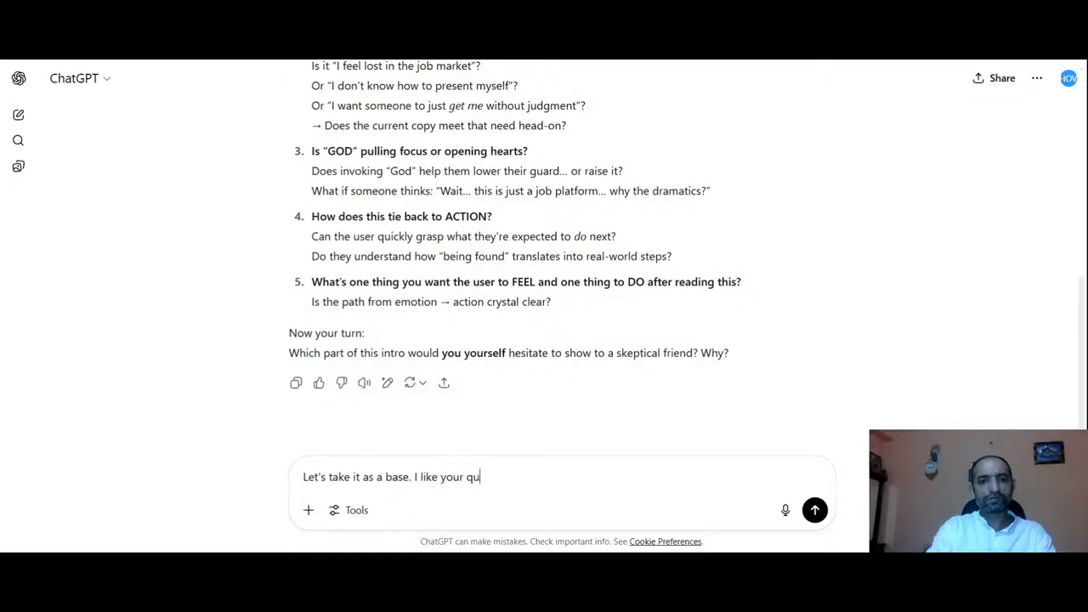
text(estinos)
key(BackSpace)
key(BackSpace)
key(BackSpace)
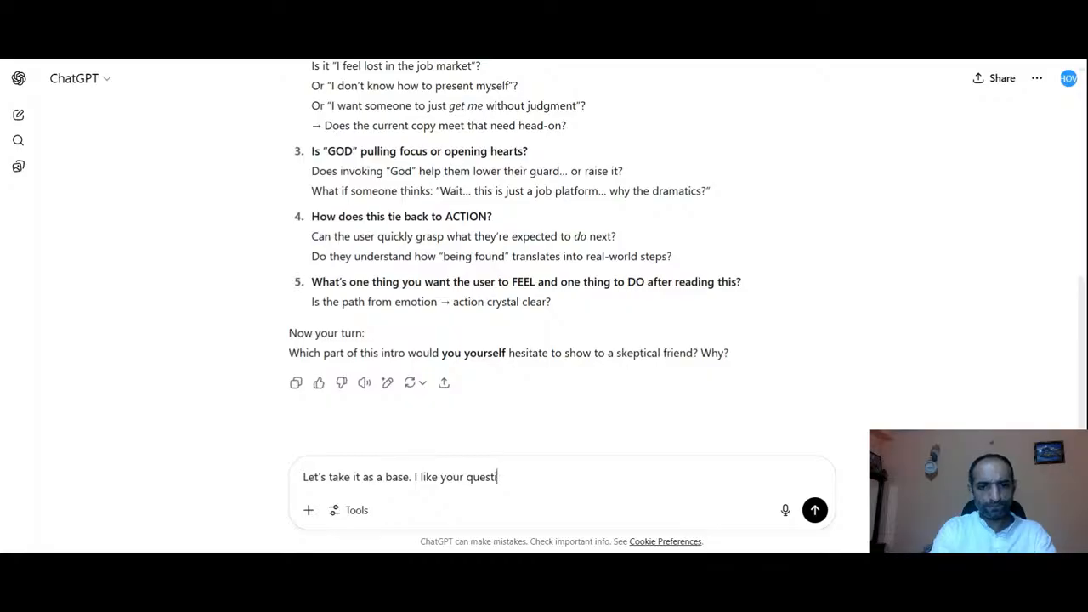
text(on.s)
key(BackSpace)
text(s.)
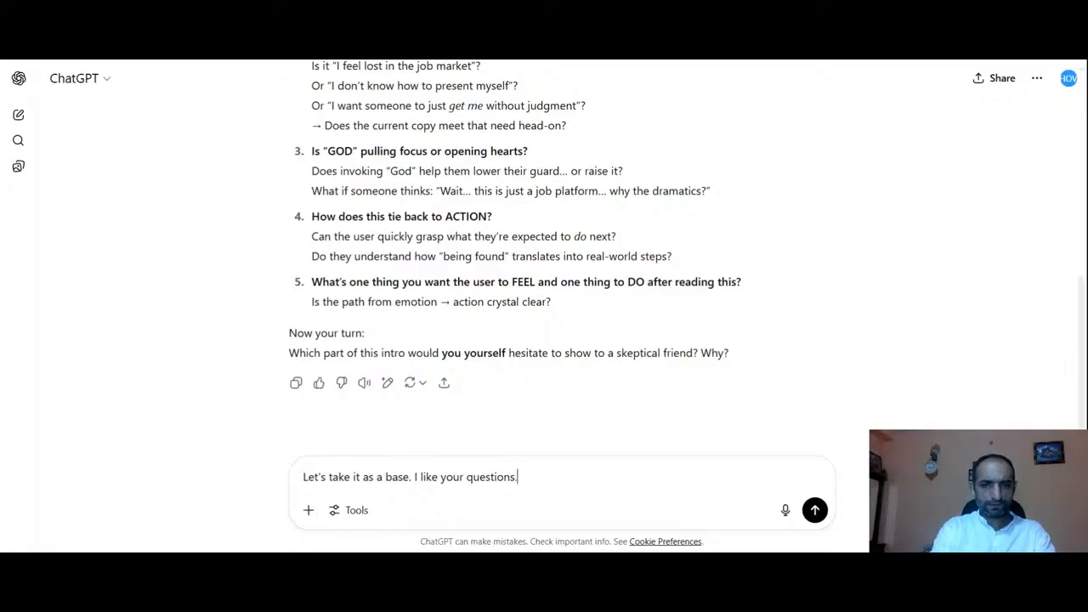
key(shift+Return)
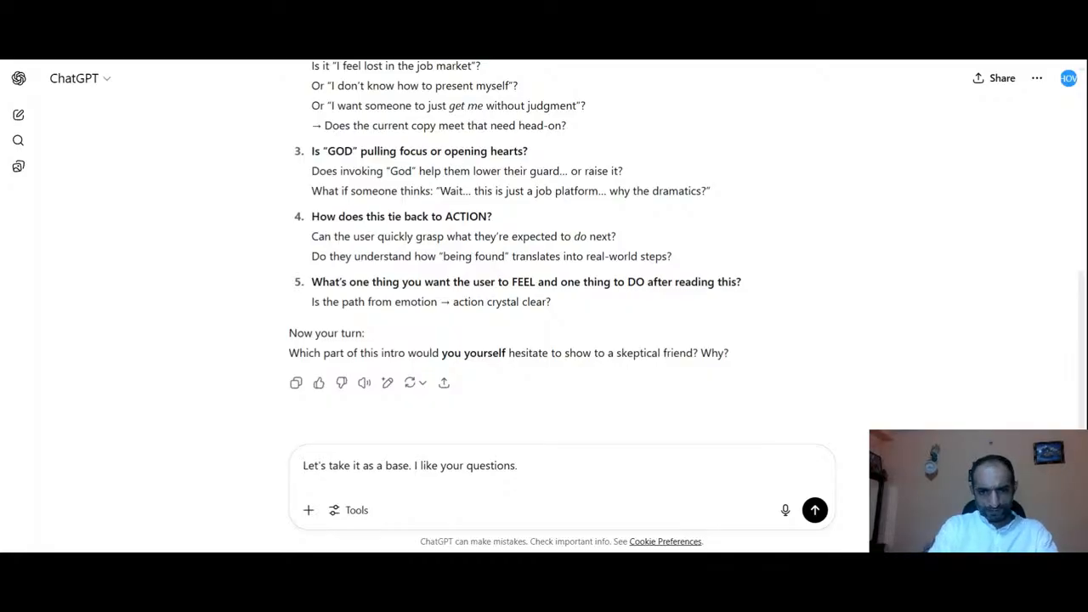
Step: Add "I will debate the questions later." as the second line of the reply, followed by a line break
text(I )
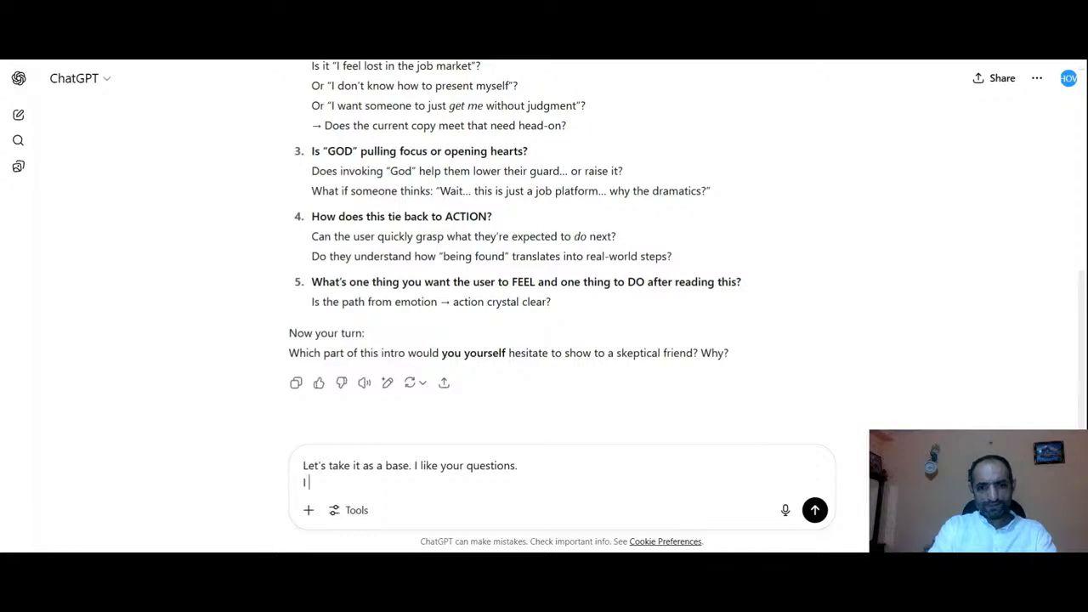
text(will de)
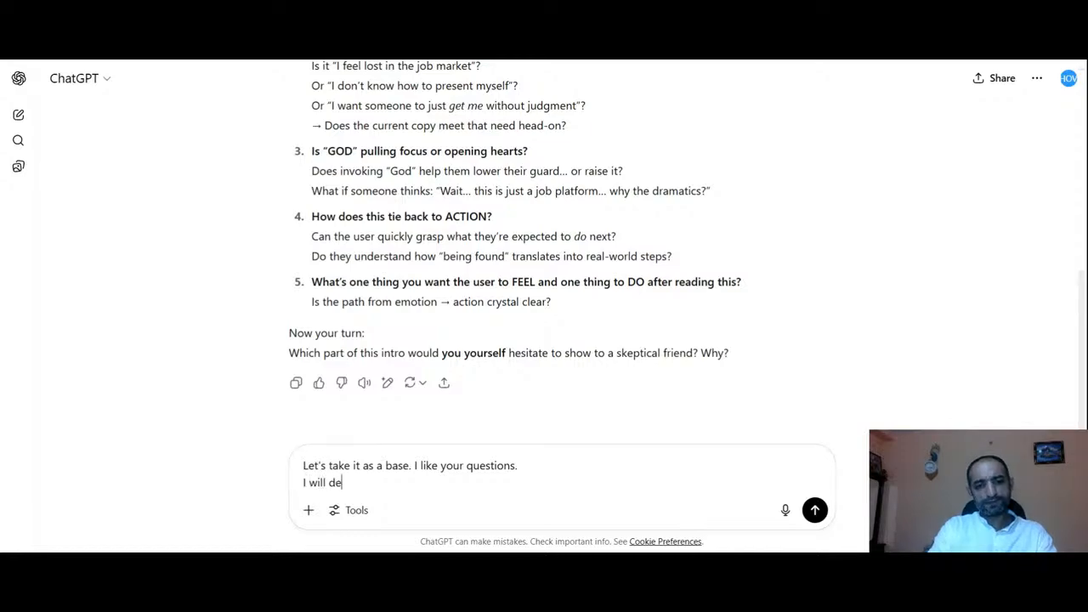
text(bate the question)
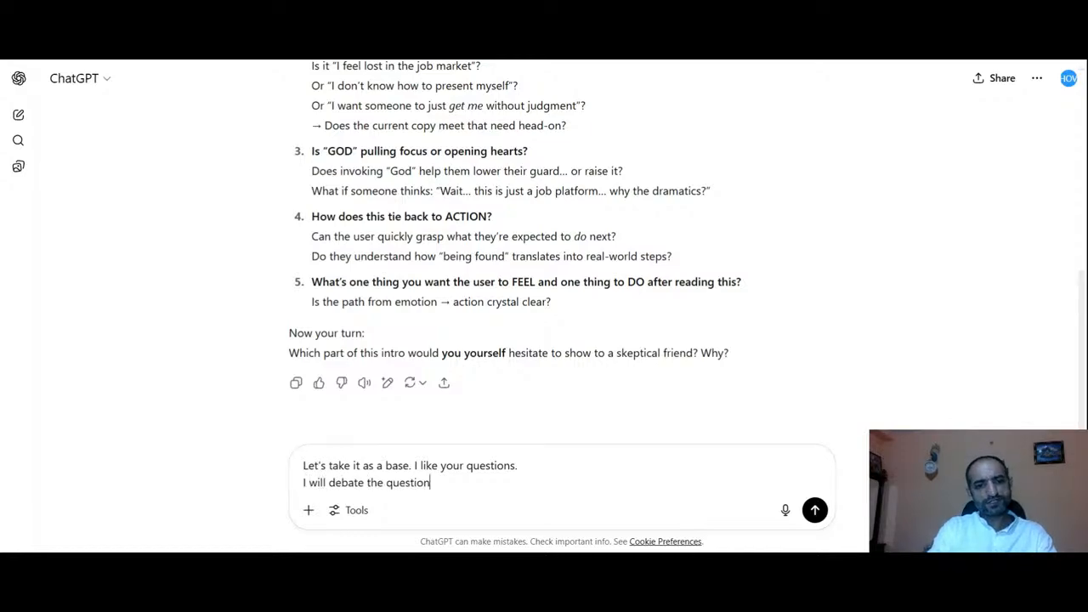
text(s later.)
key(shift+Return)
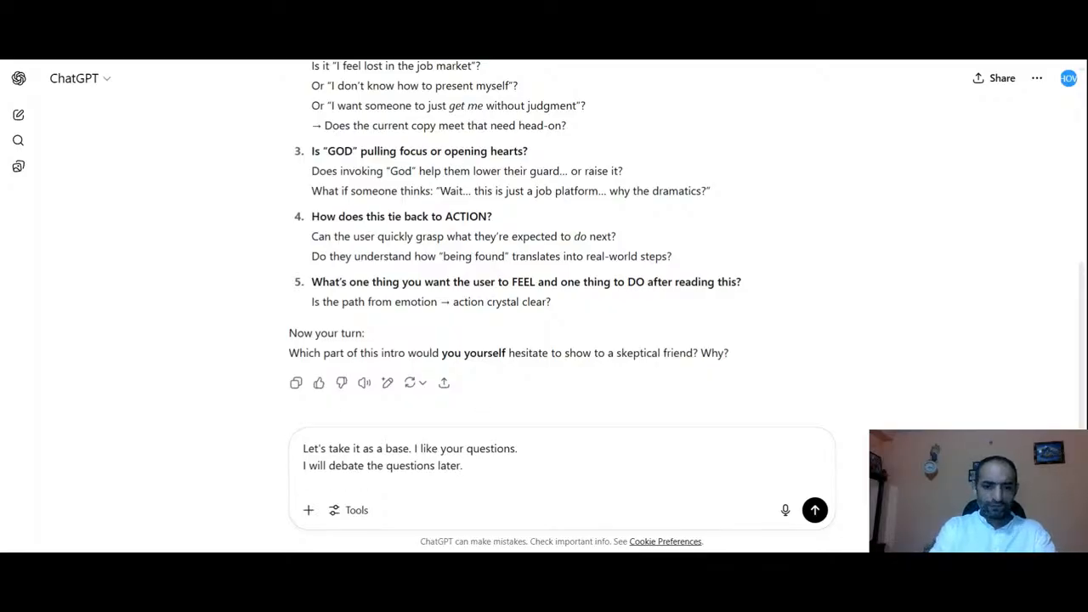
Step: Finish the reply with "What would be the next best action at this stage?" and send it
text(What our)
key(BackSpace)
key(BackSpace)
key(BackSpace)
key(BackSpace)
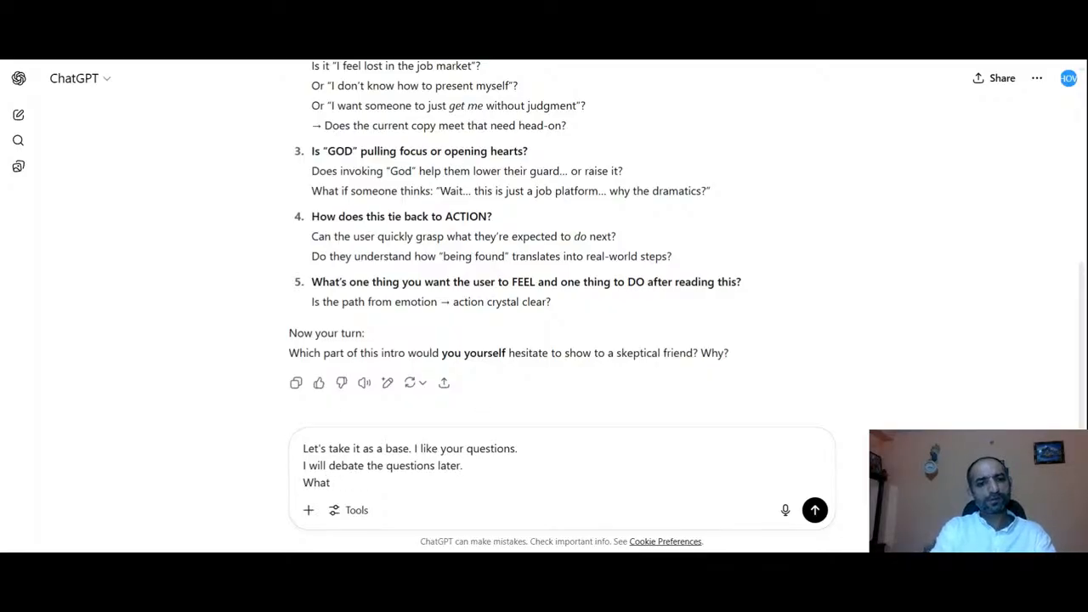
text(would be the )
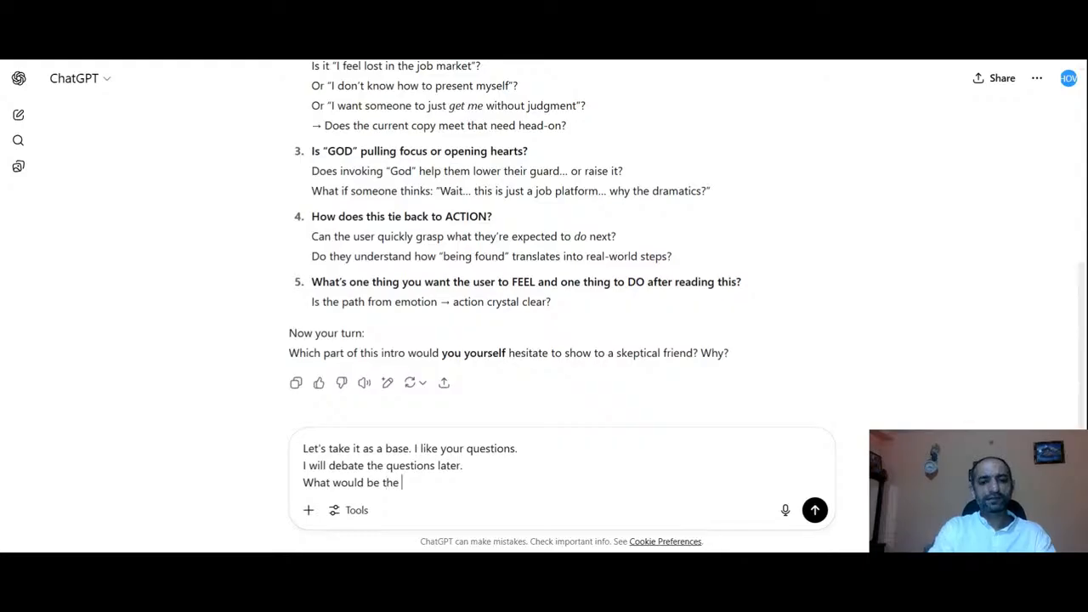
text(next best)
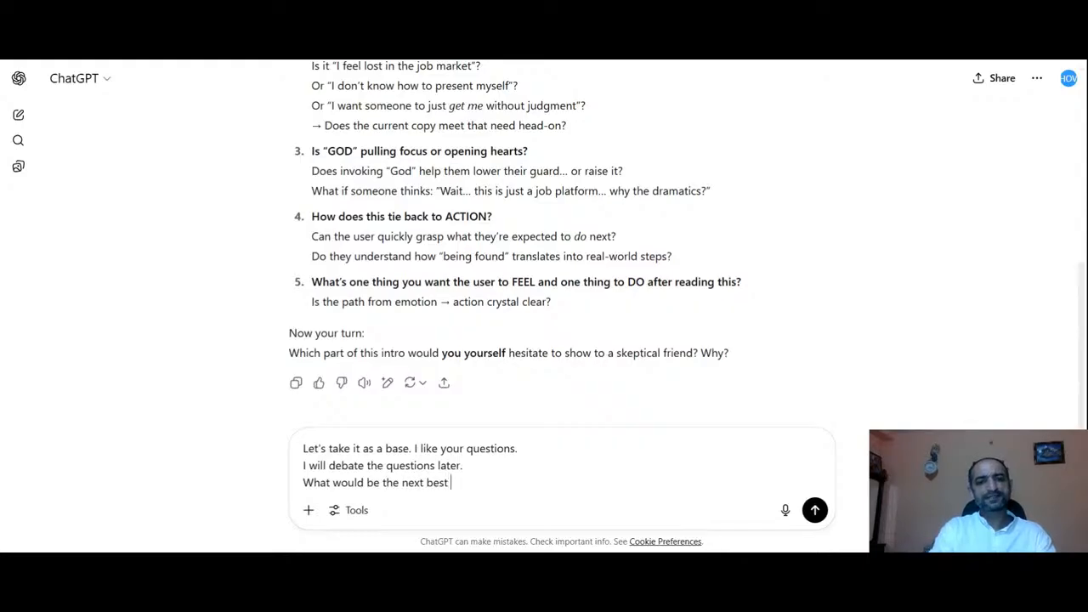
text( action f)
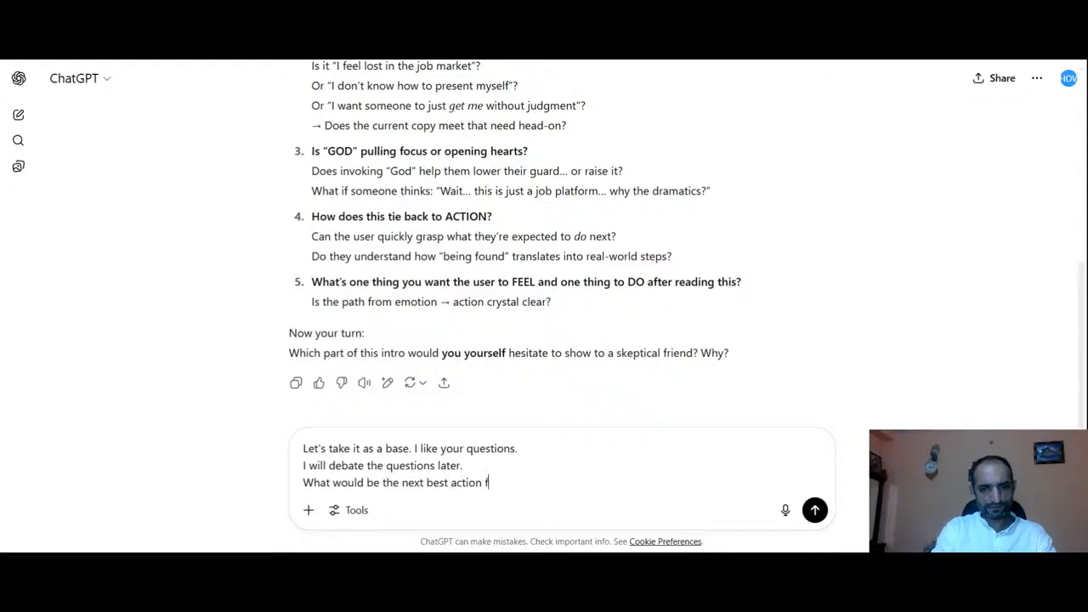
key(BackSpace)
text(at this spa)
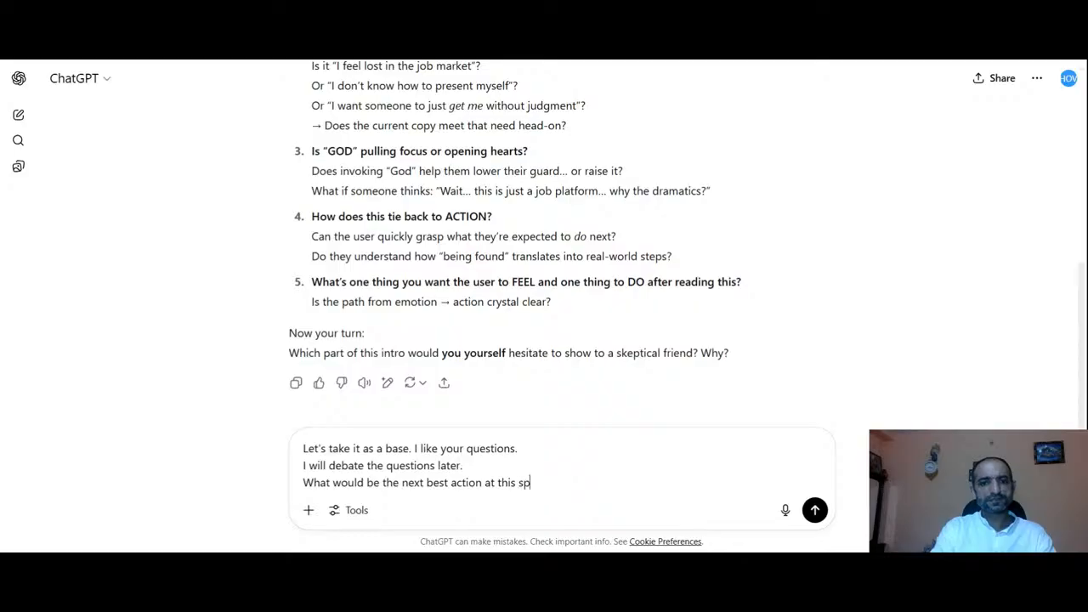
key(BackSpace)
key(BackSpace)
text(t)
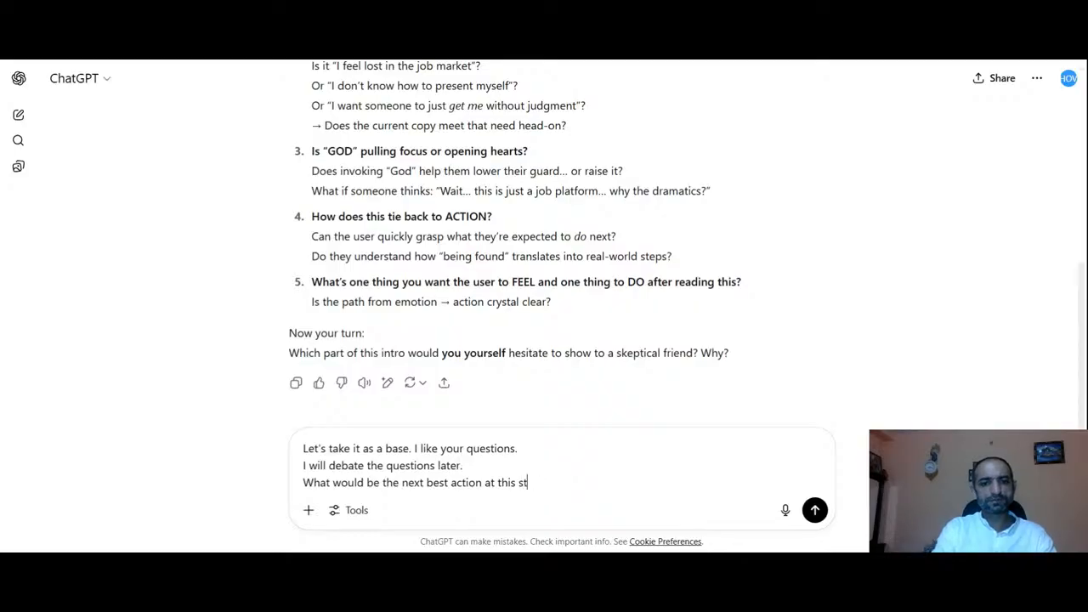
text(age?)
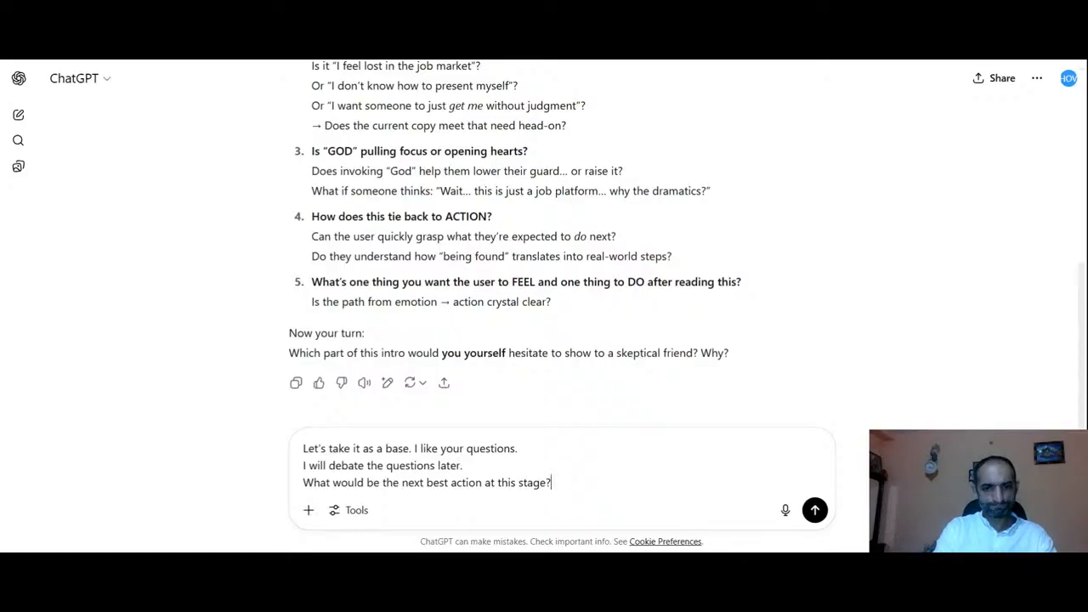
key(Return)
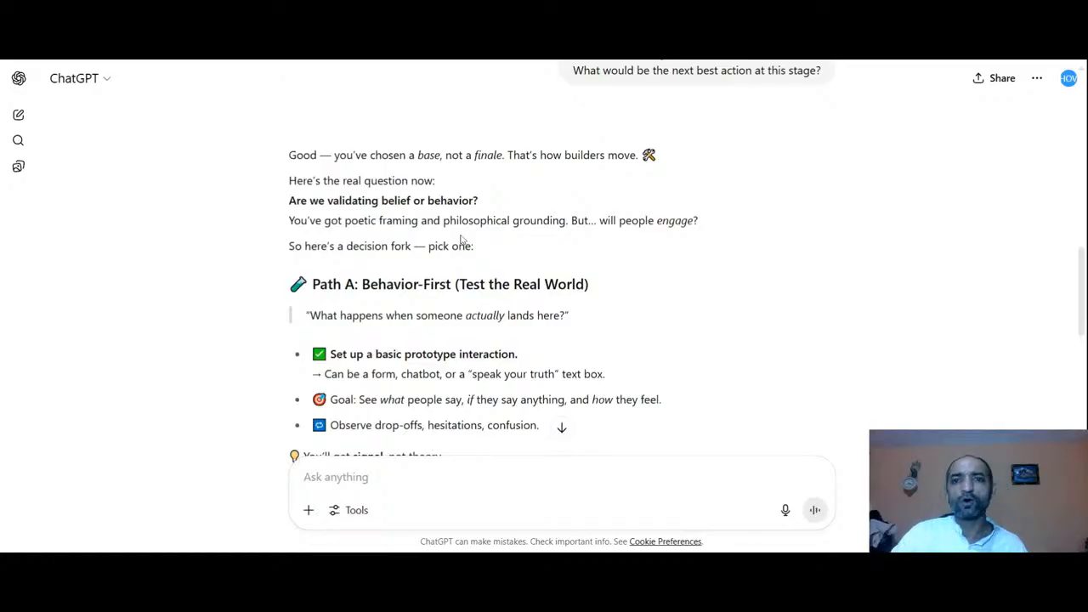
Step: Highlight "I will debate the questions later." in the sent message and the heading "Path B: Belief-First (Test the Narrative)" in ChatGPT's answer
scroll(462, 241, up, 1)
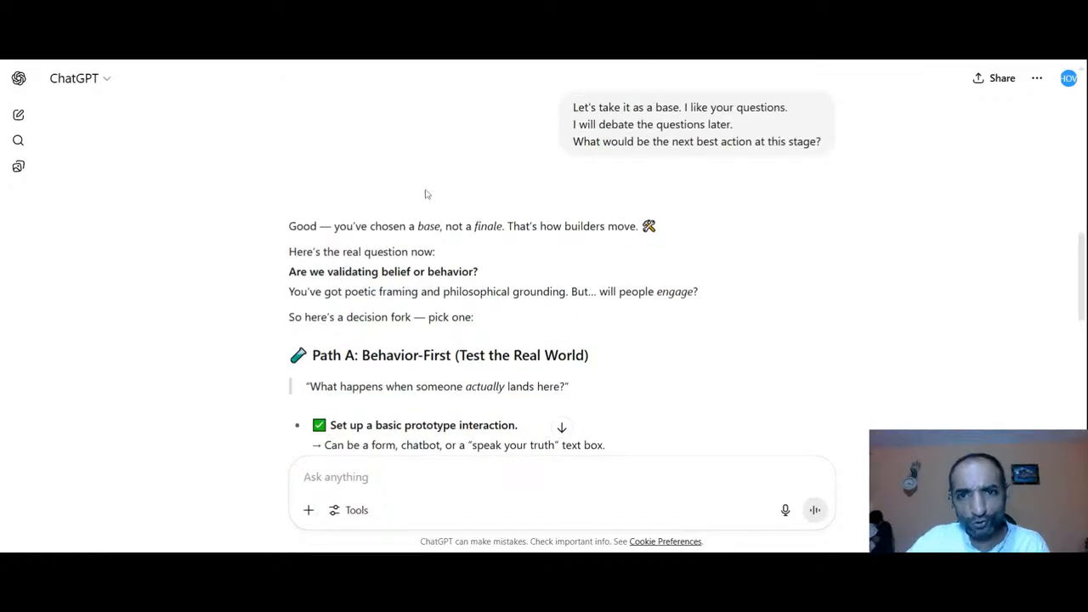
triple_click(618, 125)
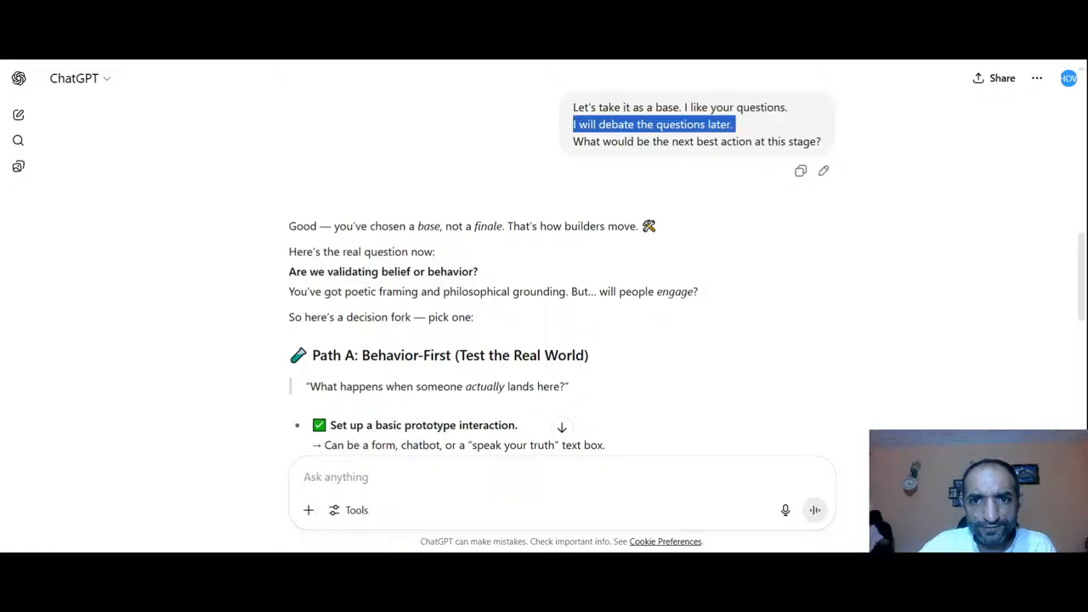
scroll(442, 233, down, 2)
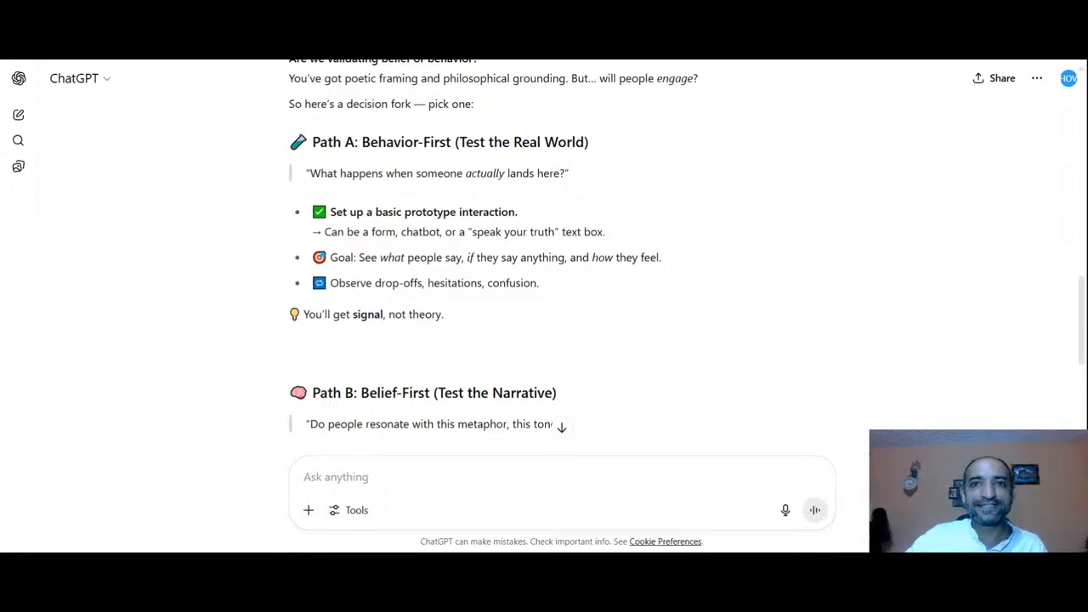
triple_click(412, 283)
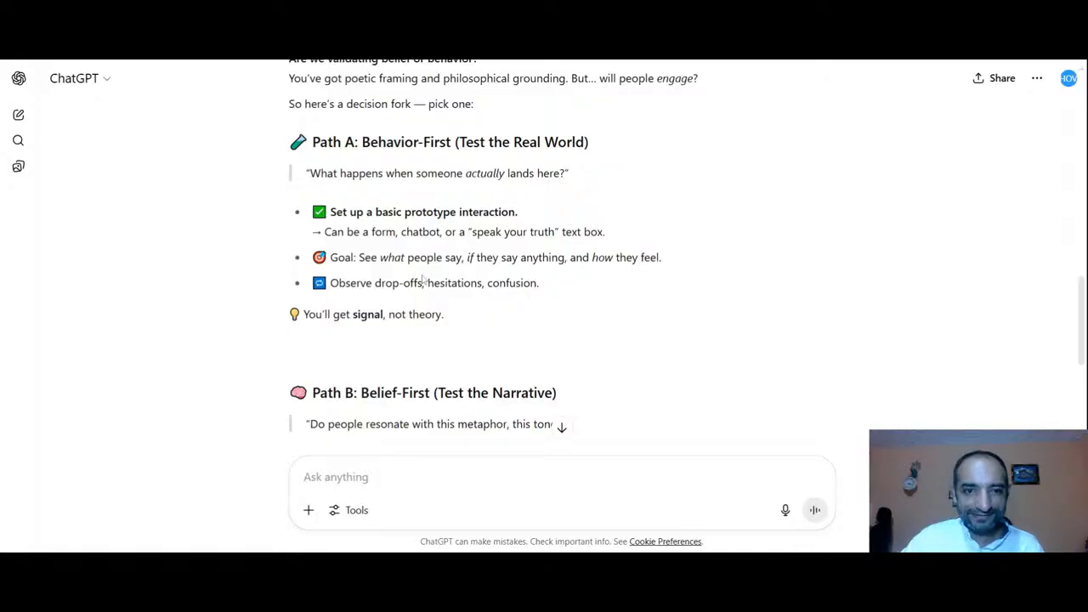
scroll(426, 280, down, 4)
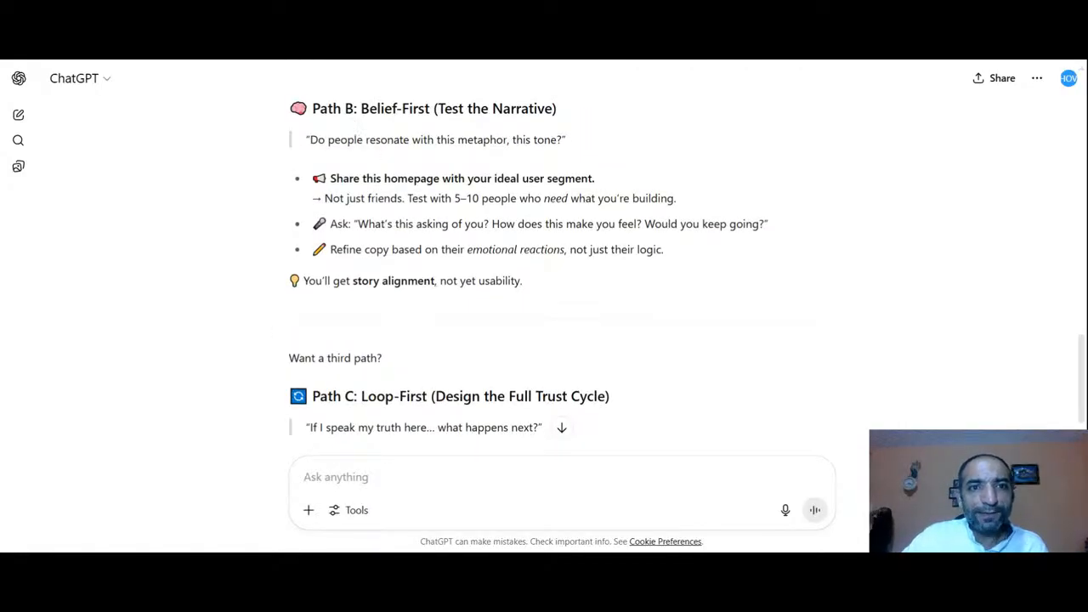
drag(313, 108, 578, 123)
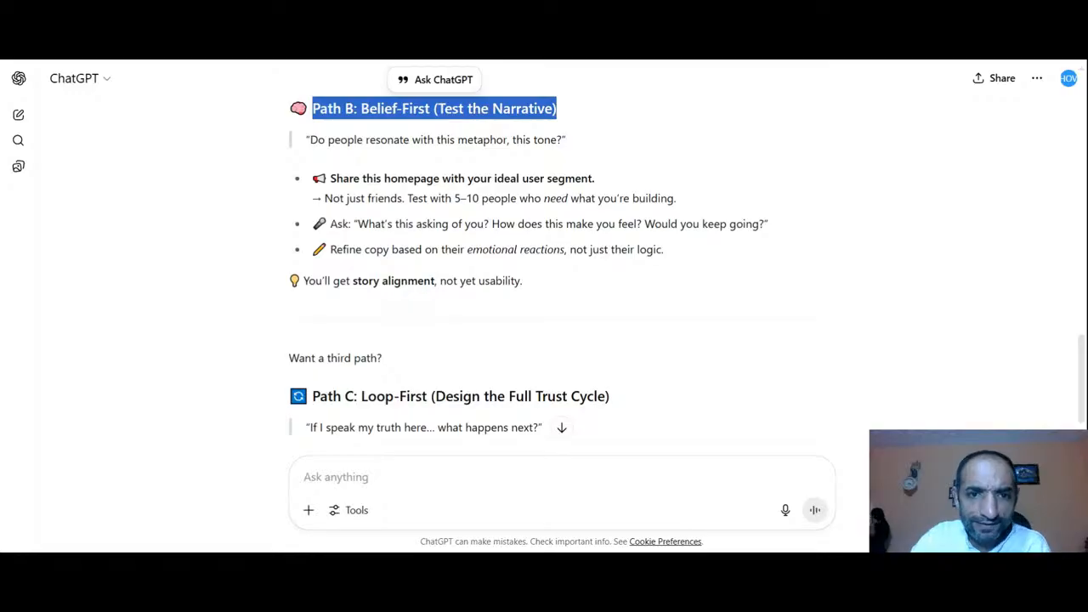
Step: Highlight the line "You'll get story alignment, not yet usability." under Path B, then clear the highlight
click(426, 267)
triple_click(423, 280)
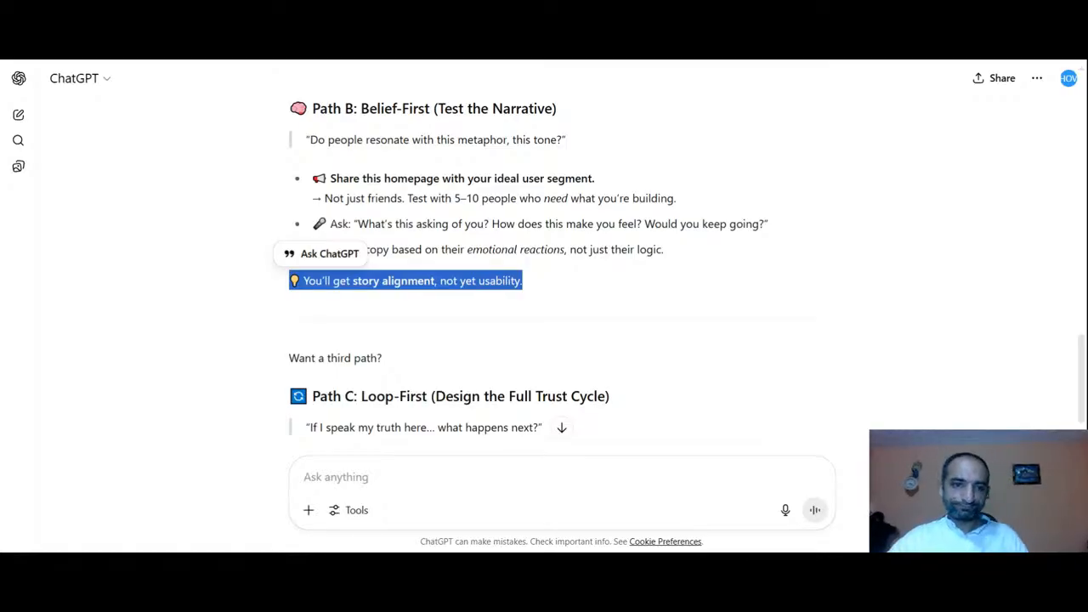
click(354, 318)
scroll(454, 298, down, 1)
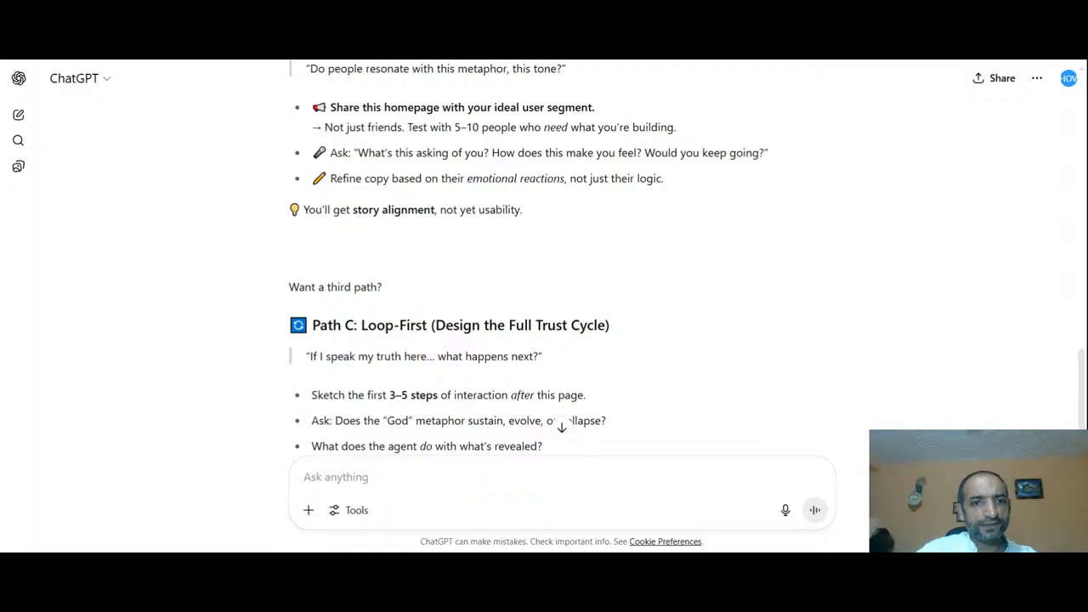
Step: Highlight the quote "If I speak my truth here… what happens next?" under Path C, then clear the highlight
scroll(561, 255, down, 2)
drag(310, 214, 561, 216)
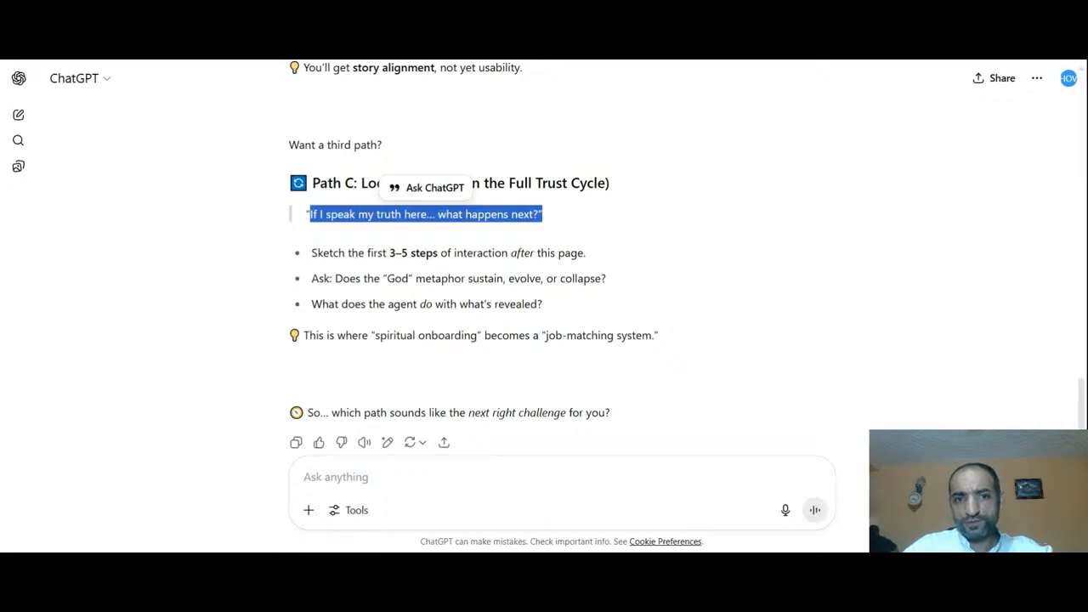
scroll(430, 306, down, 1)
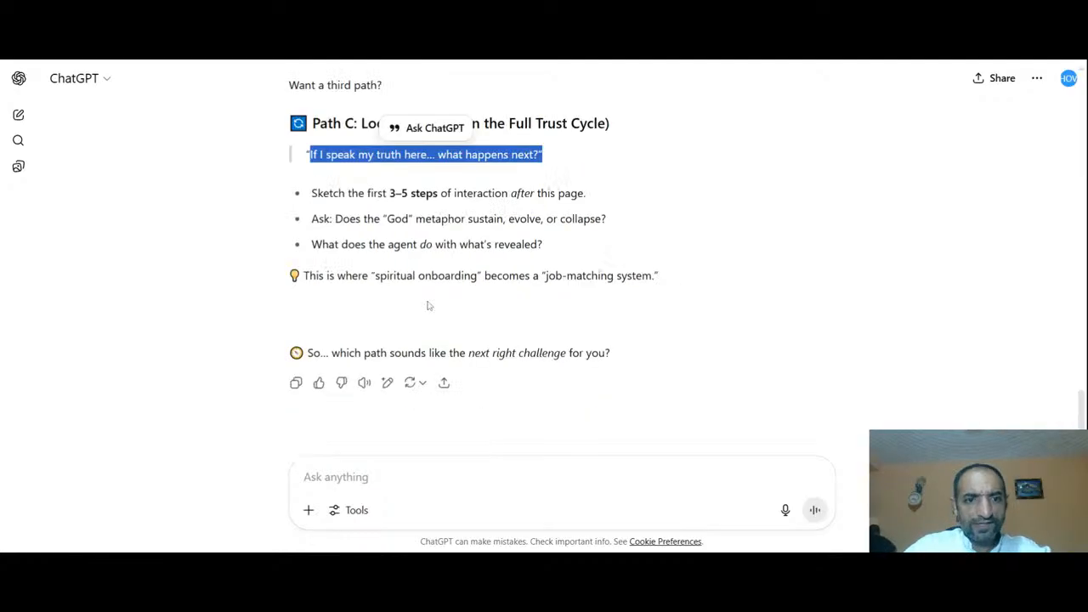
click(354, 294)
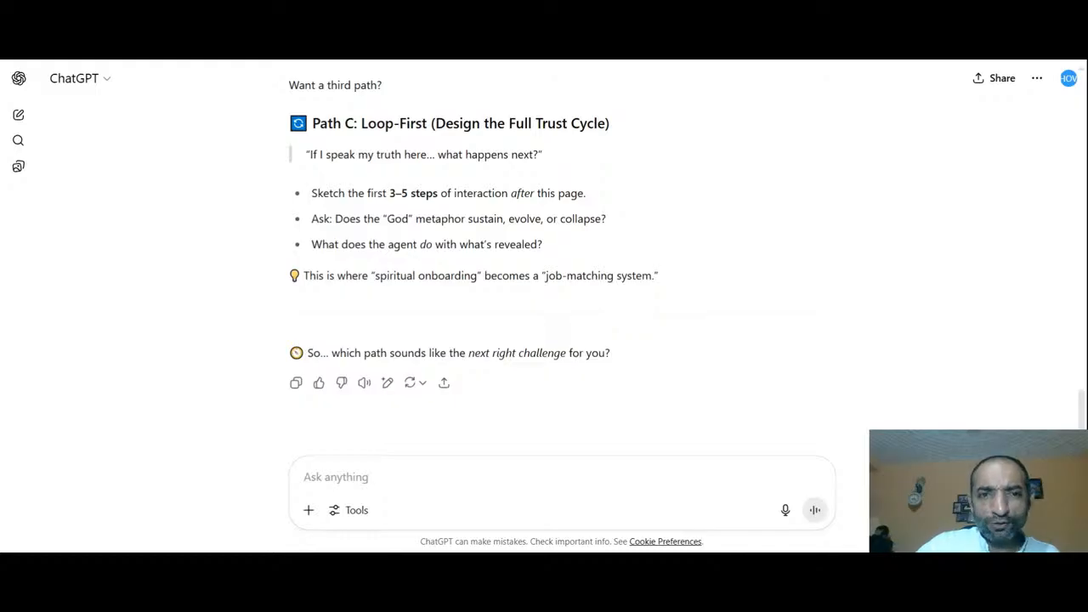
Step: Highlight "3–5 steps" in the first bullet of Path C, then clear the highlight
drag(390, 193, 416, 204)
key(alt+Tab)
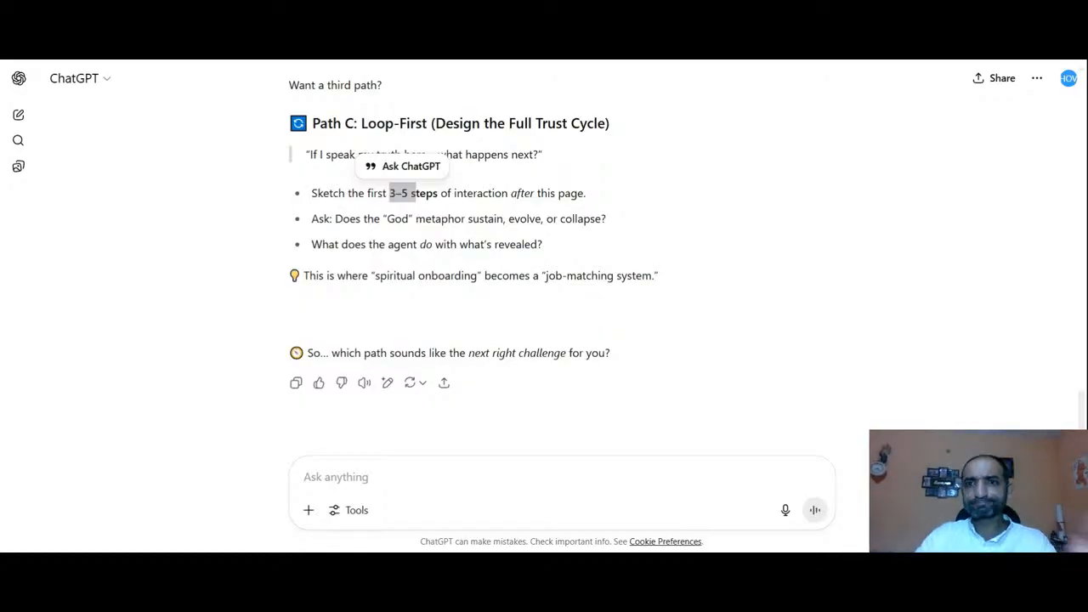
key(alt+Tab)
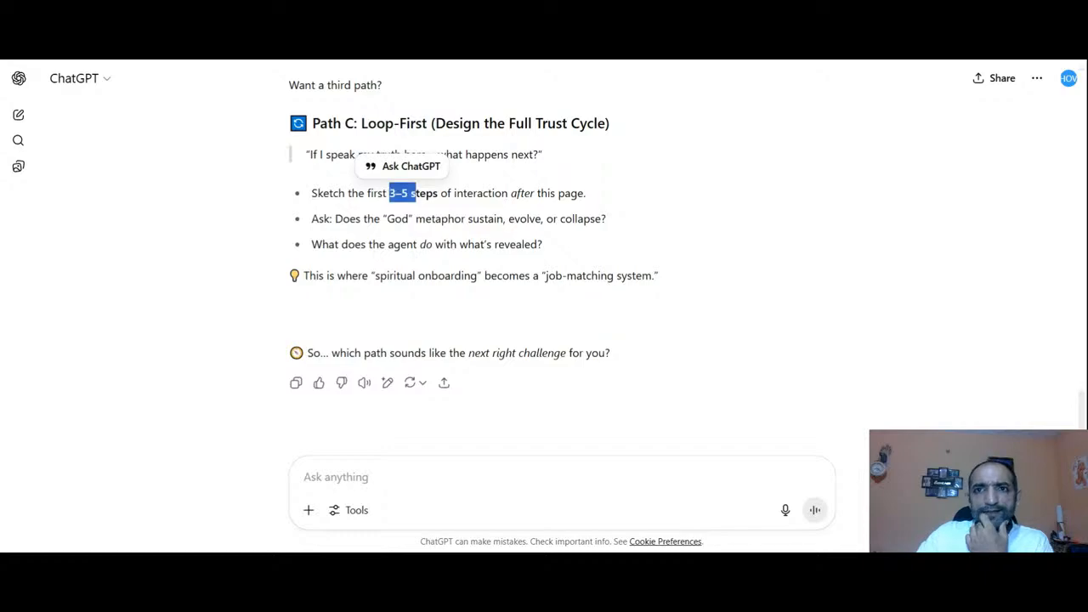
key(alt+Tab)
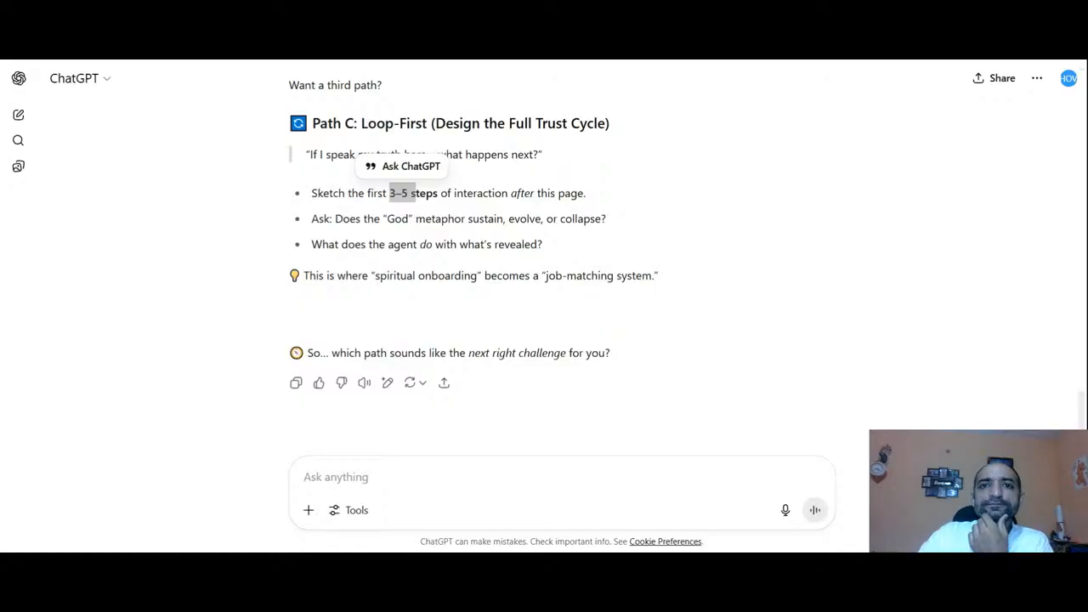
key(alt+Tab)
click(498, 308)
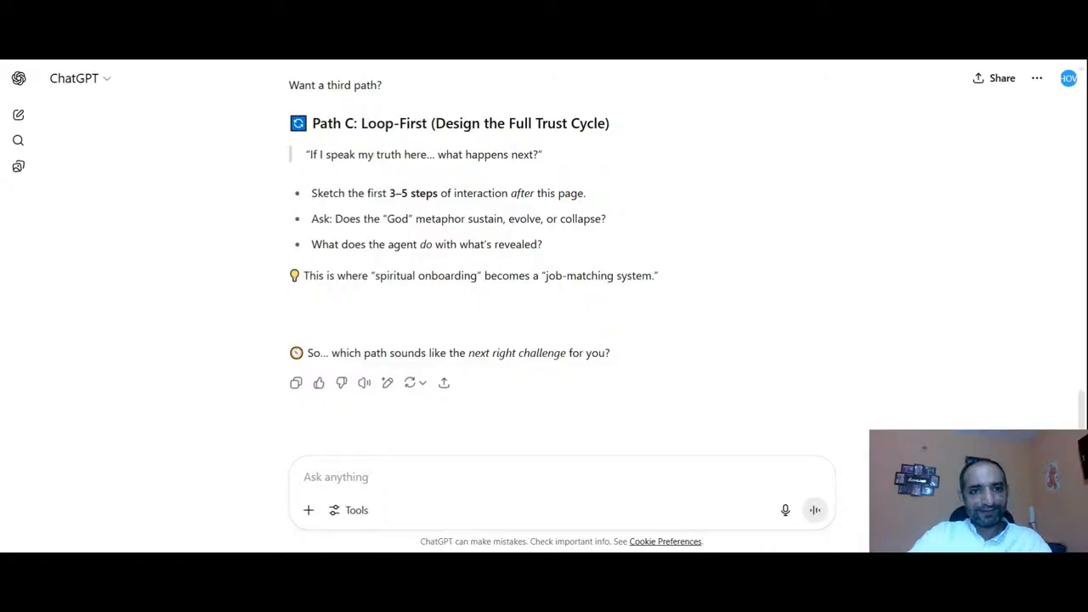
Step: Send the reply "let's path c" to ChatGPT
text(let's path)
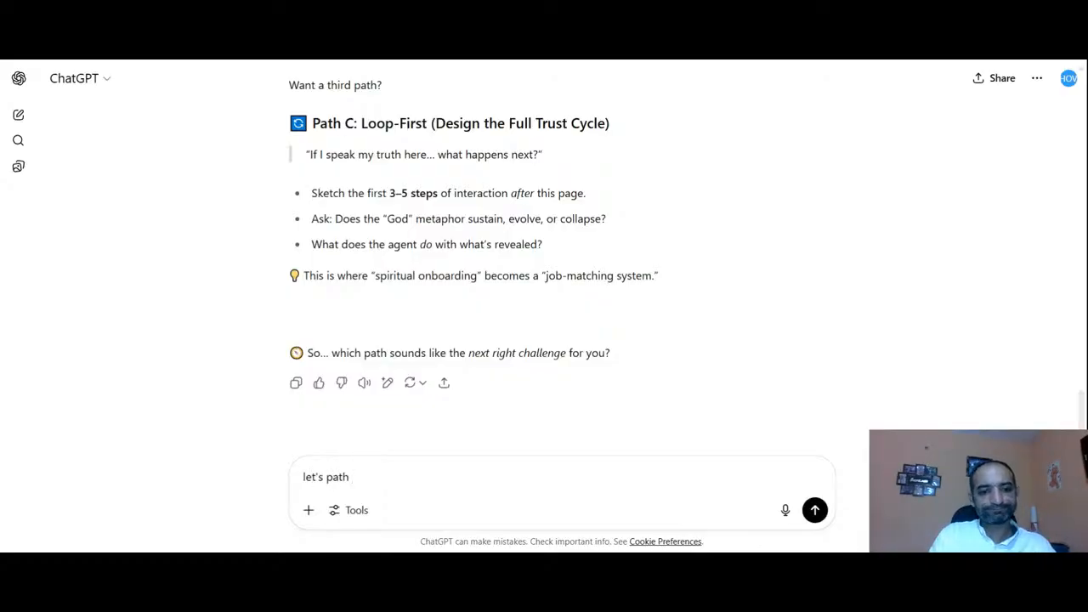
text( c)
key(Return)
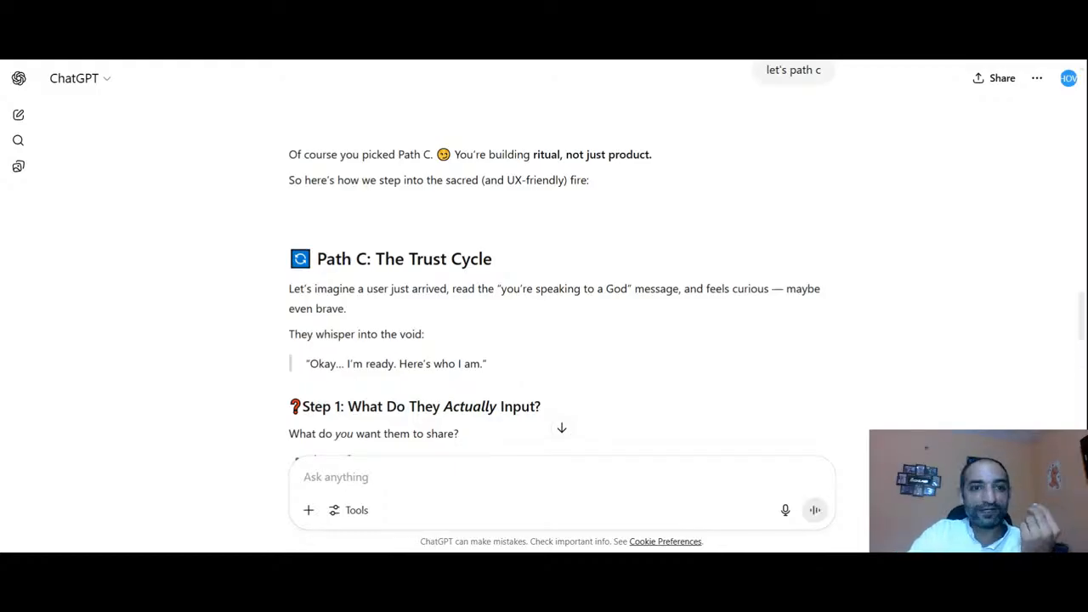
Step: Review the start of the Path C answer, highlighting "UX-friendly) fire:" and the sentence beginning "Let's imagine a user just arrived"
scroll(488, 235, down, 5)
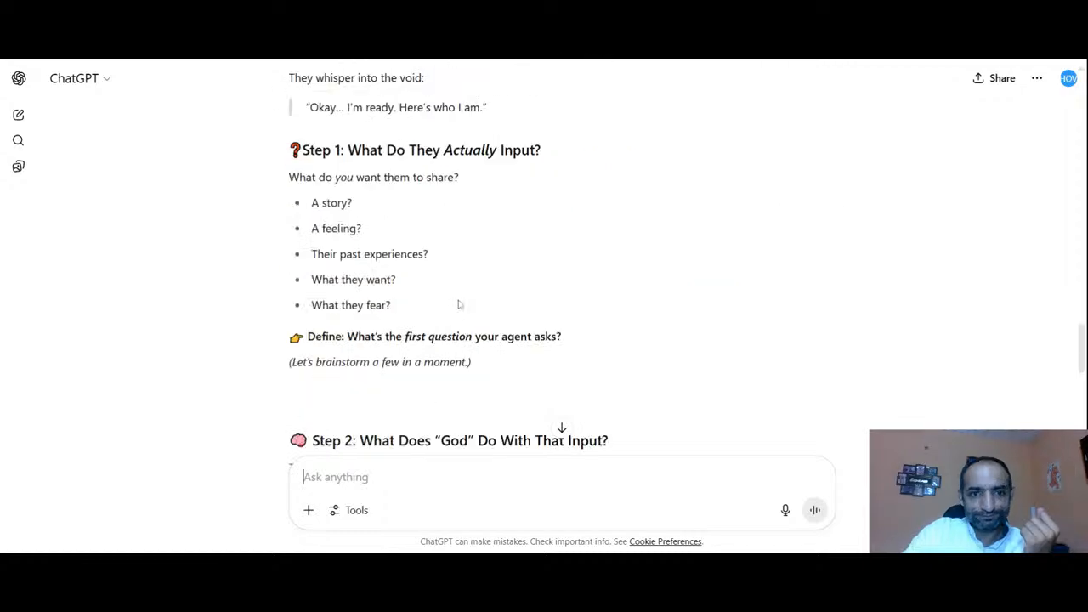
scroll(453, 298, up, 8)
scroll(356, 213, down, 3)
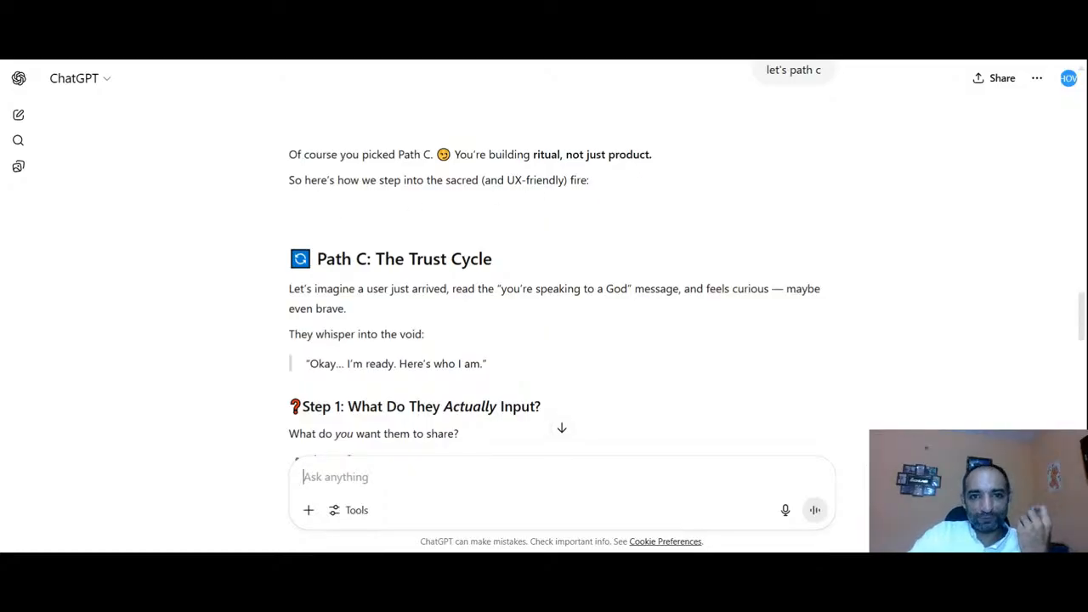
drag(508, 181, 596, 183)
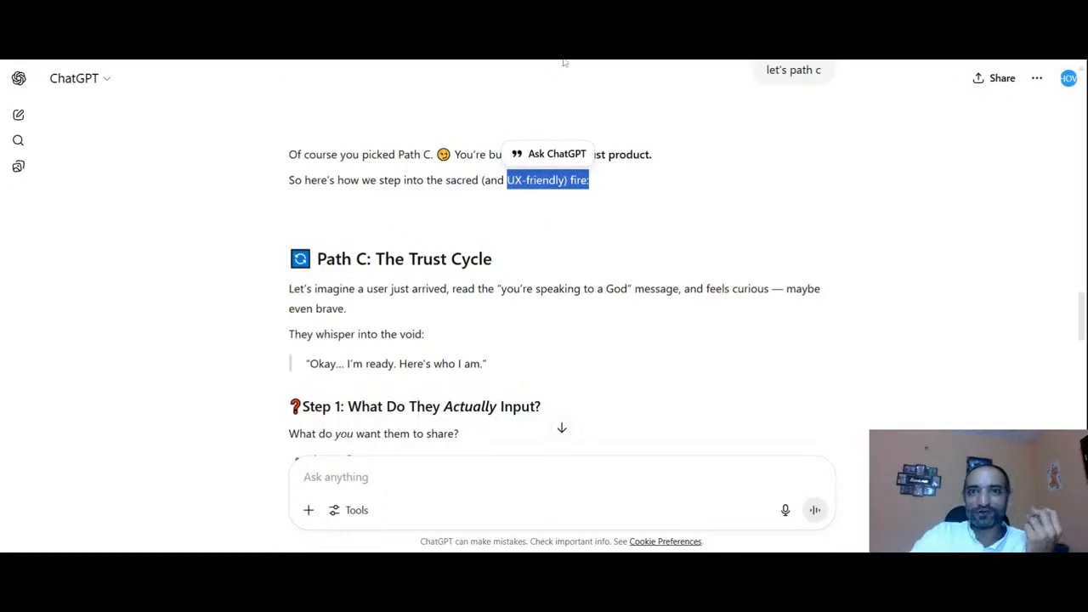
key(alt+Tab)
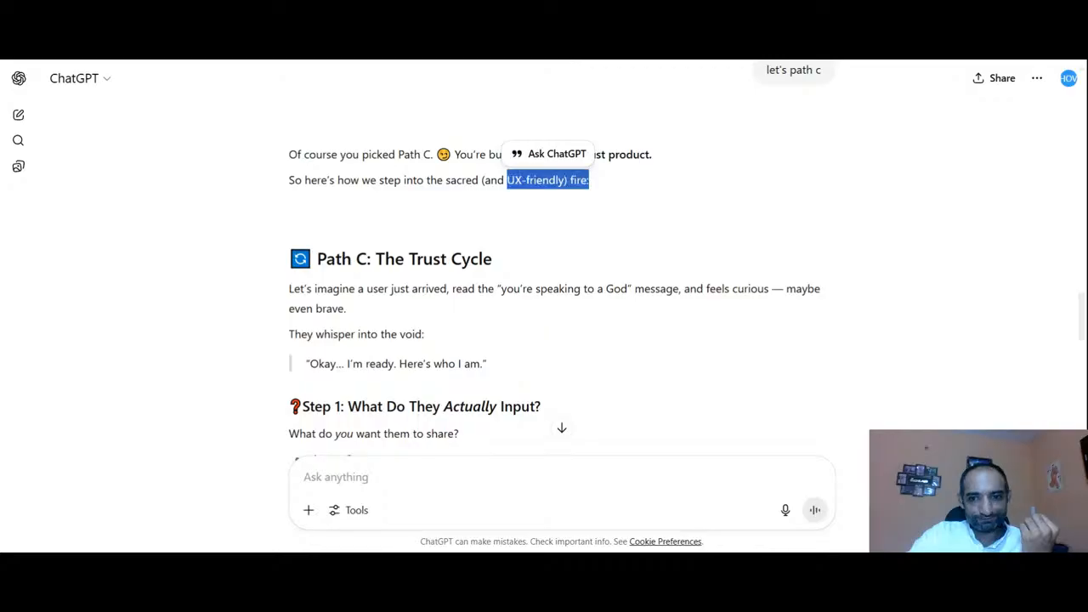
drag(289, 288, 814, 289)
click(335, 245)
Step: Read through Steps 1 to 3 of "Path C: The Trust Cycle" and the closing questions, then return to Step 1
scroll(335, 246, down, 2)
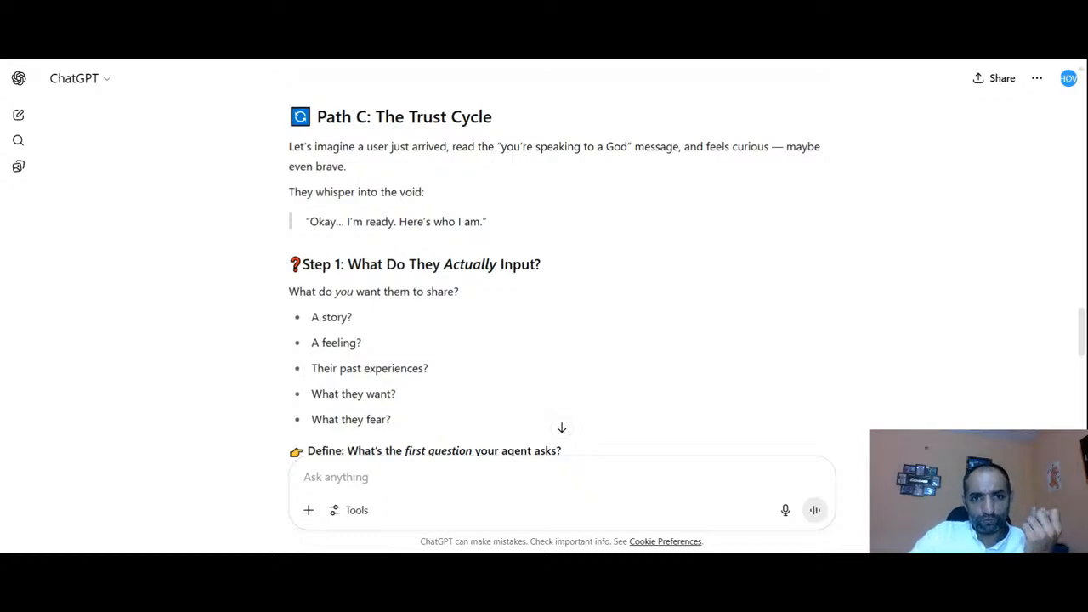
scroll(561, 255, down, 1)
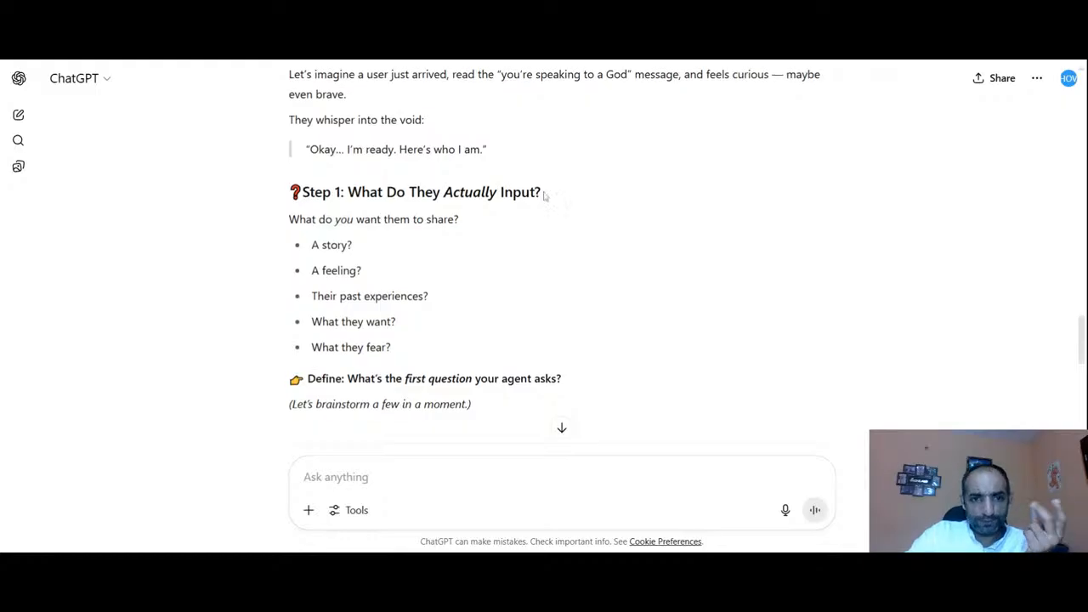
scroll(545, 194, down, 2)
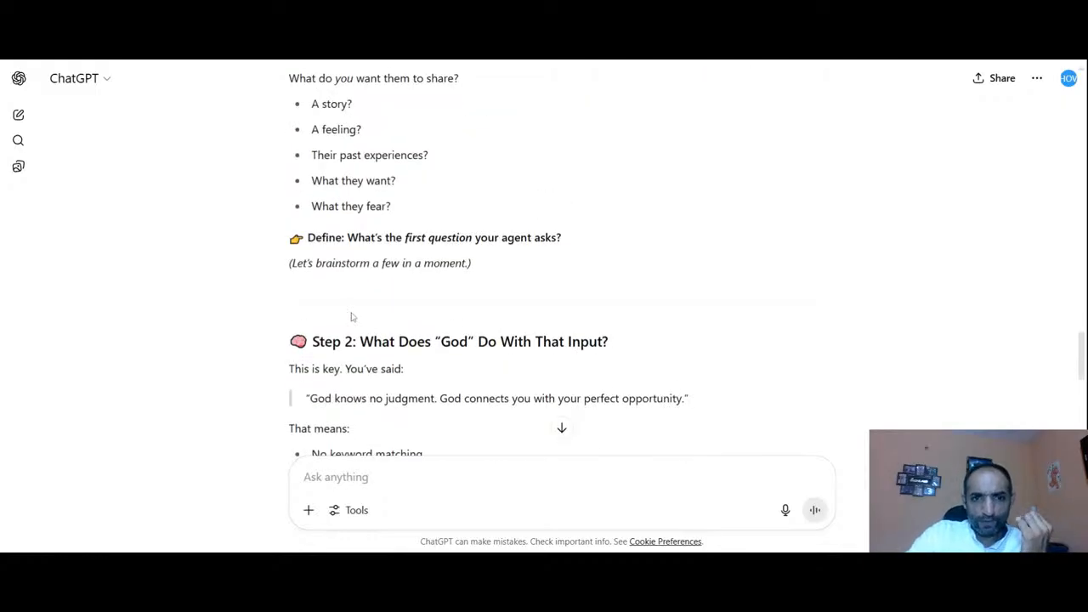
scroll(513, 233, down, 2)
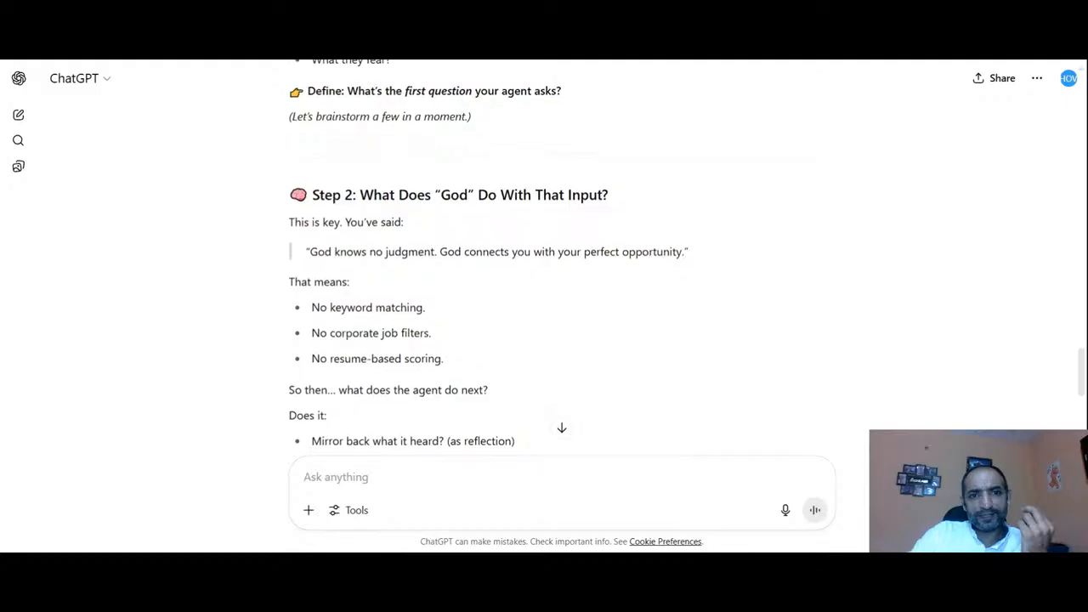
scroll(387, 389, down, 4)
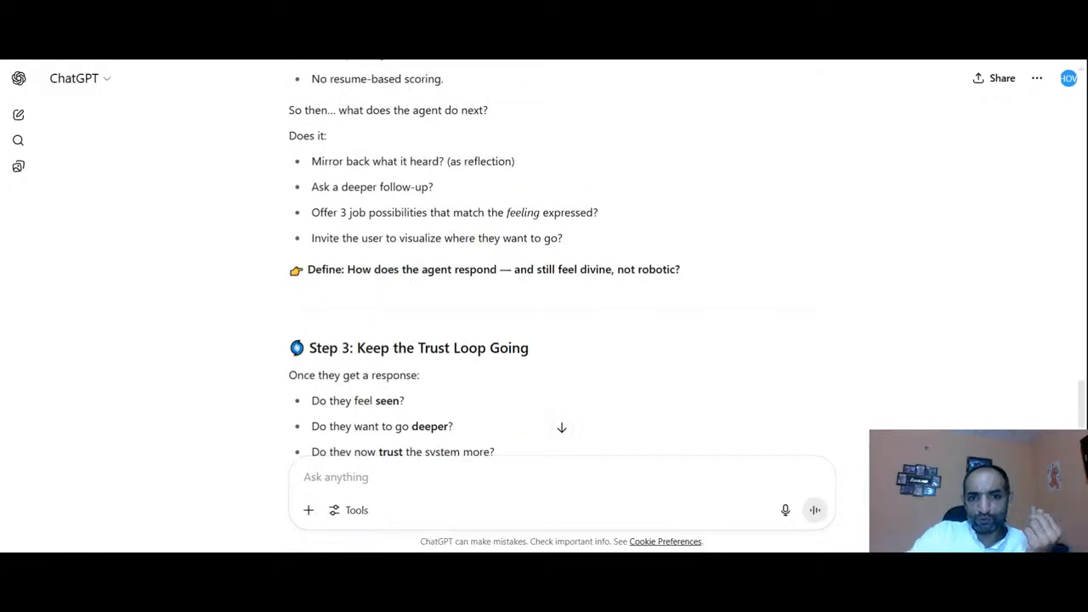
scroll(544, 255, down, 1)
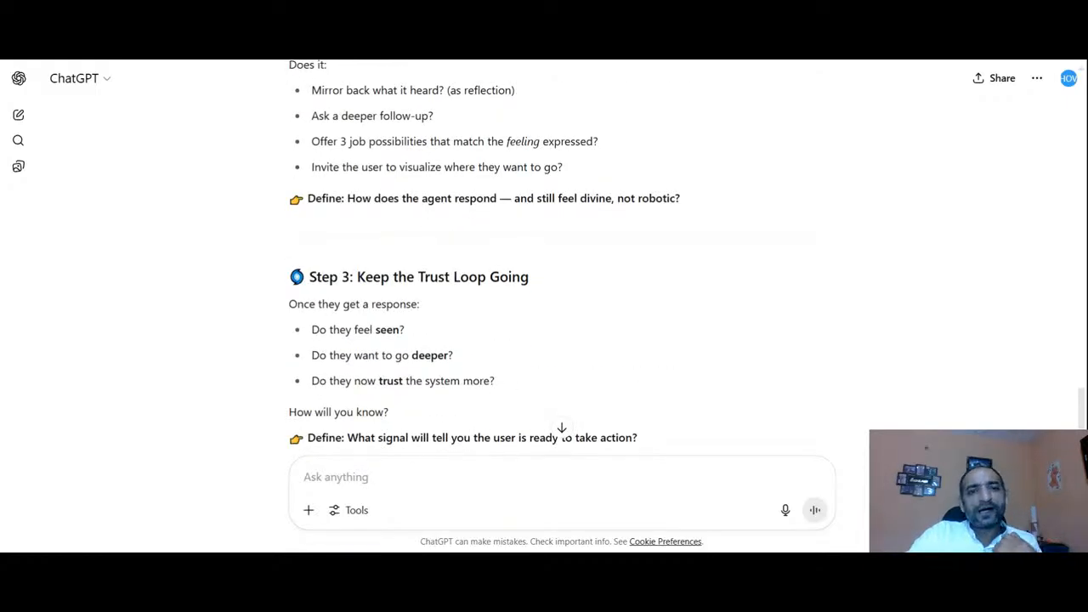
scroll(391, 359, down, 3)
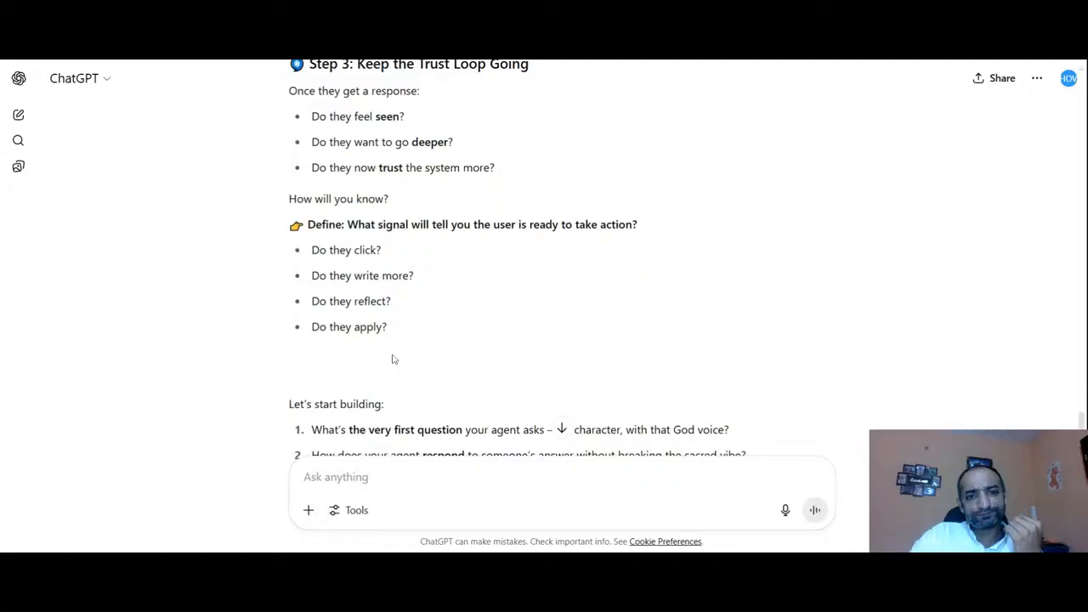
scroll(392, 358, down, 2)
scroll(394, 357, up, 4)
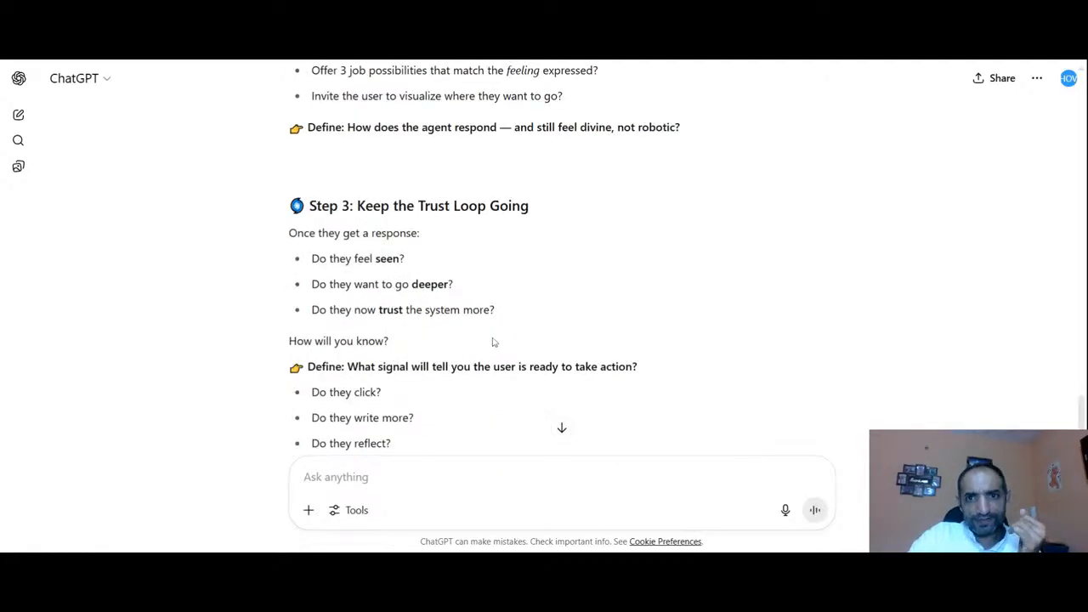
scroll(492, 341, up, 1)
scroll(491, 338, up, 5)
scroll(474, 311, up, 2)
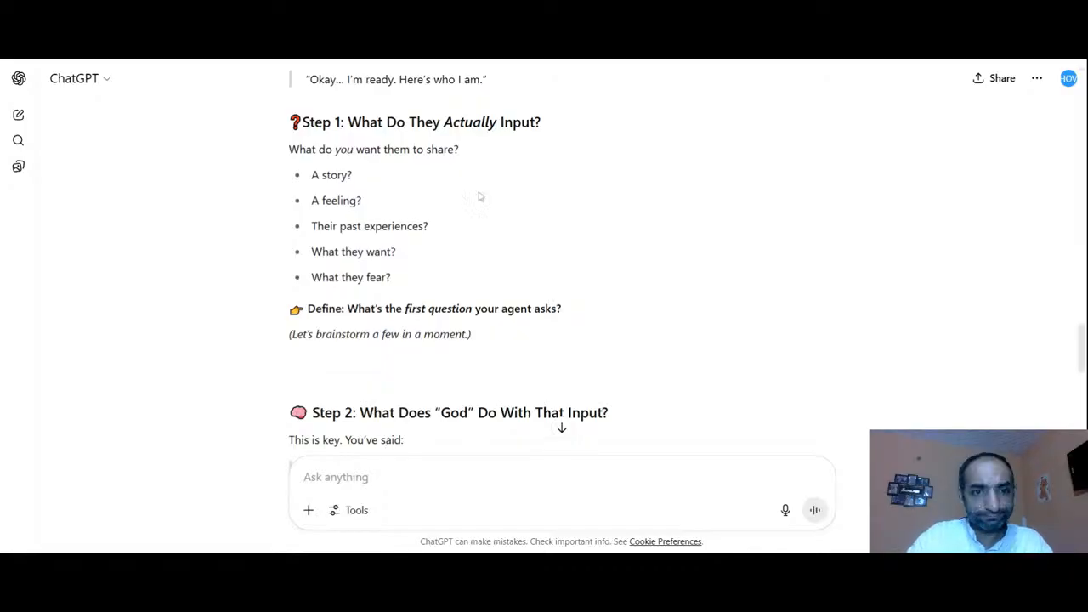
scroll(555, 255, up, 2)
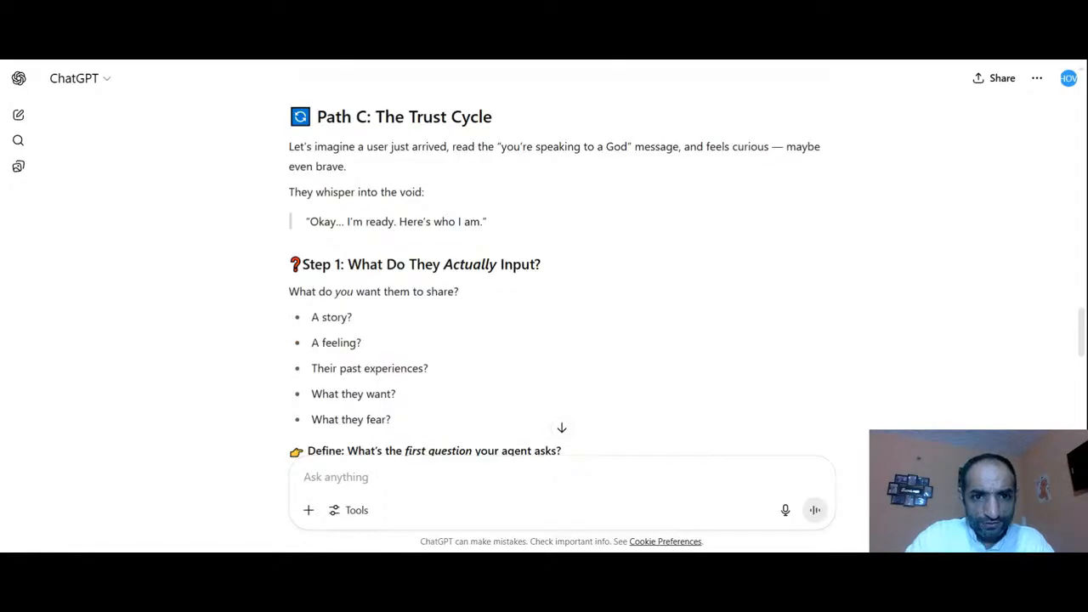
Step: Highlight the heading "Step 1: What Do They Actually Input?" while reviewing the list beneath it, then clear the highlight
drag(346, 264, 564, 269)
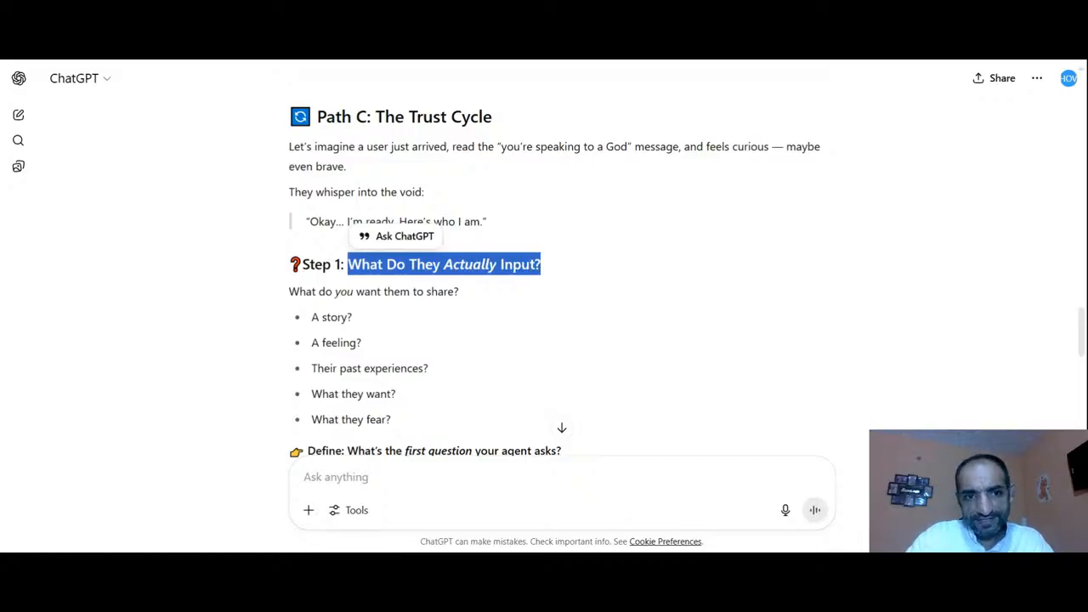
scroll(413, 291, down, 2)
click(413, 293)
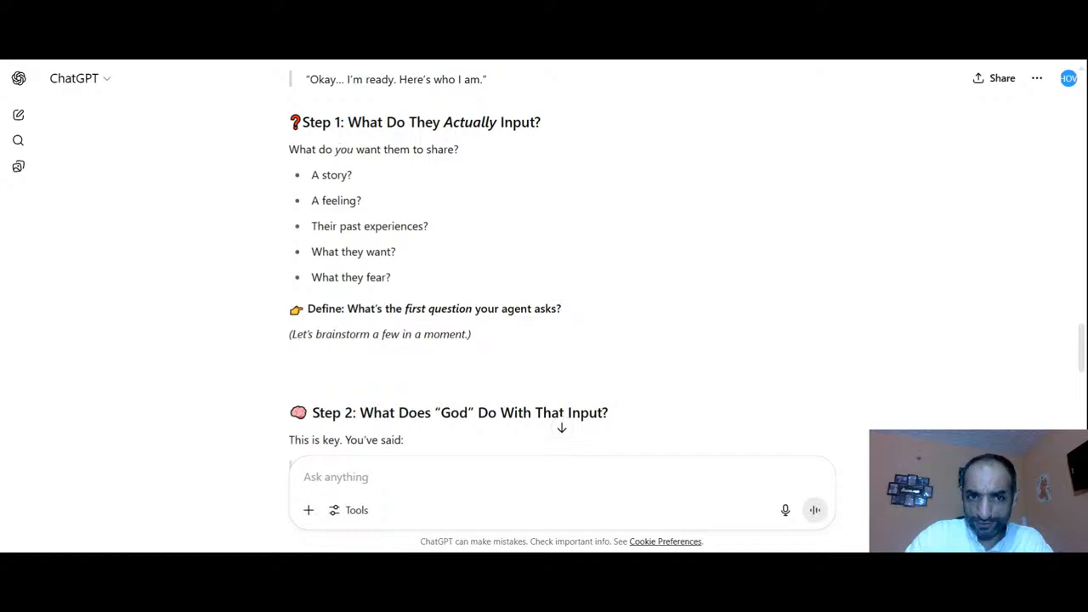
drag(286, 127, 553, 128)
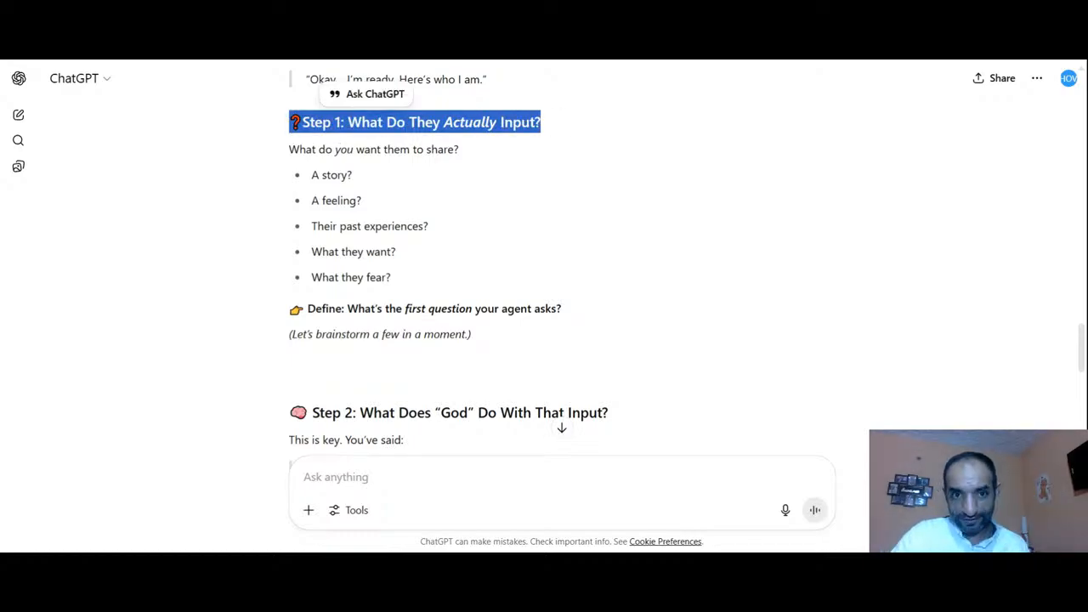
click(476, 282)
scroll(478, 283, up, 1)
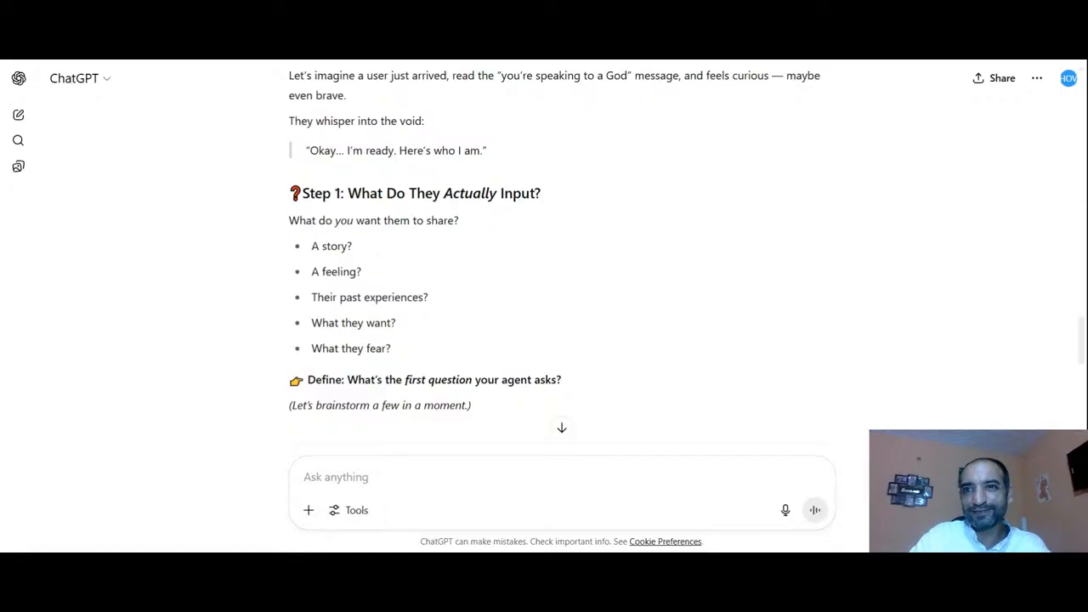
Step: Quote the heading "Step 1: What Do They Actually Input?" in the prompt and begin the message with "give me more"
triple_click(396, 192)
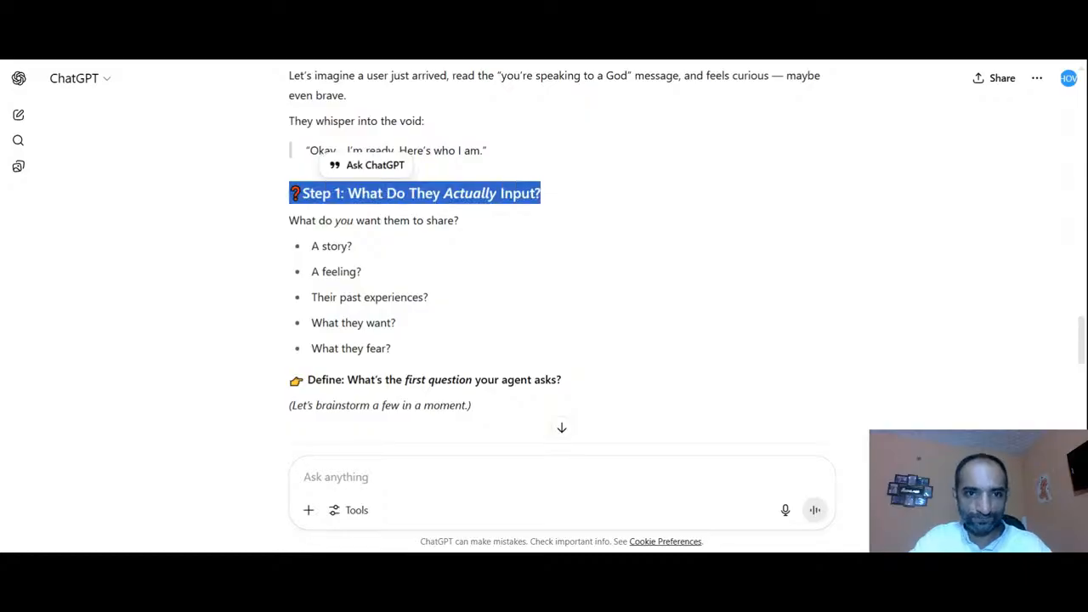
click(358, 167)
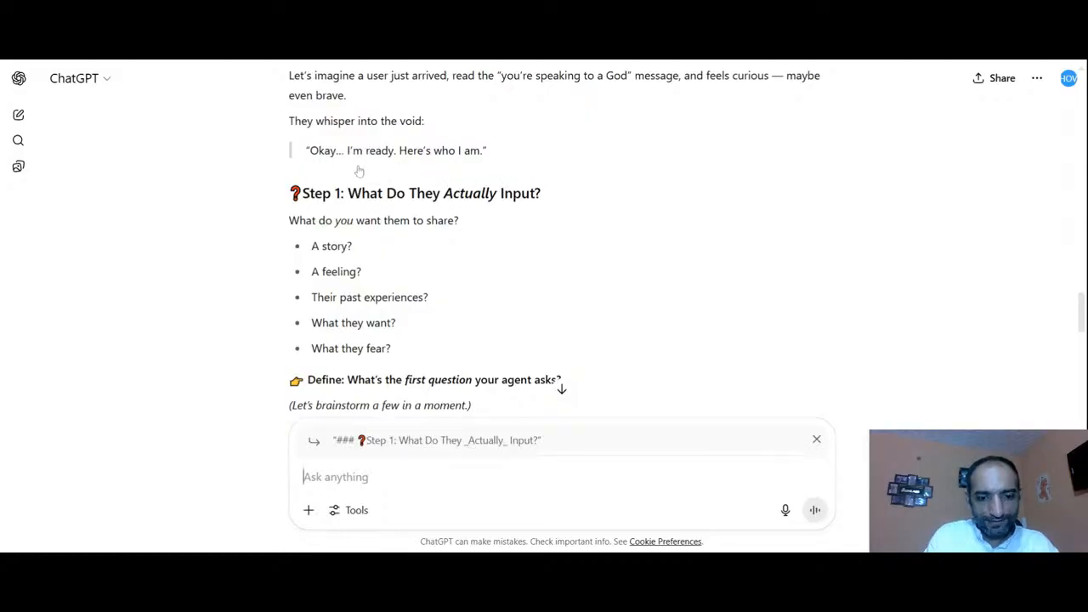
text(give me more)
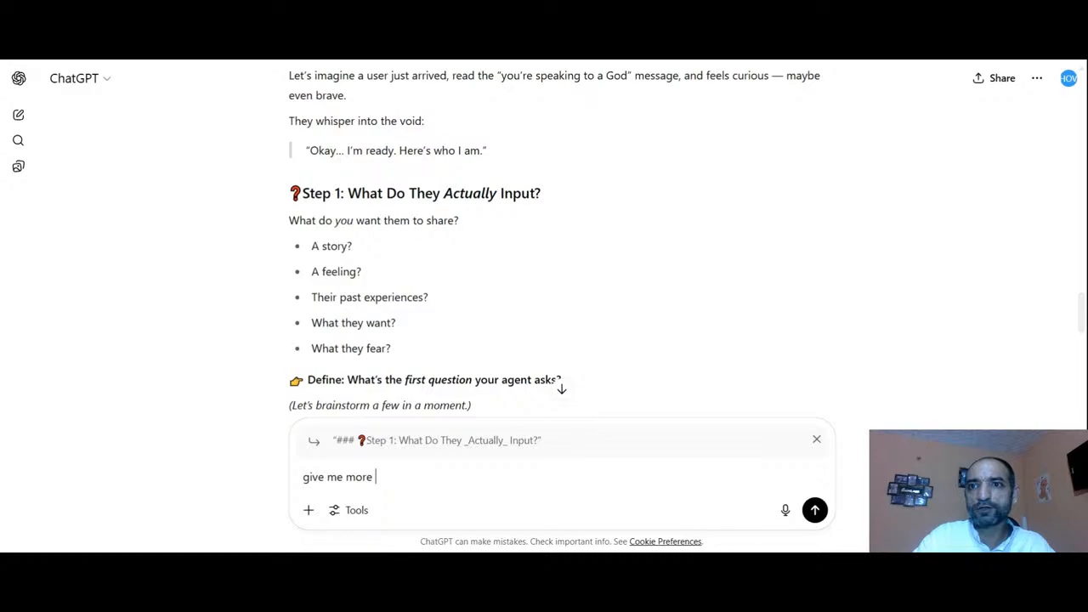
Step: Replace the quote with the Step 1 section from its heading through "What they fear?" and send "give me more options"
drag(290, 197, 590, 352)
click(369, 168)
text(give me more)
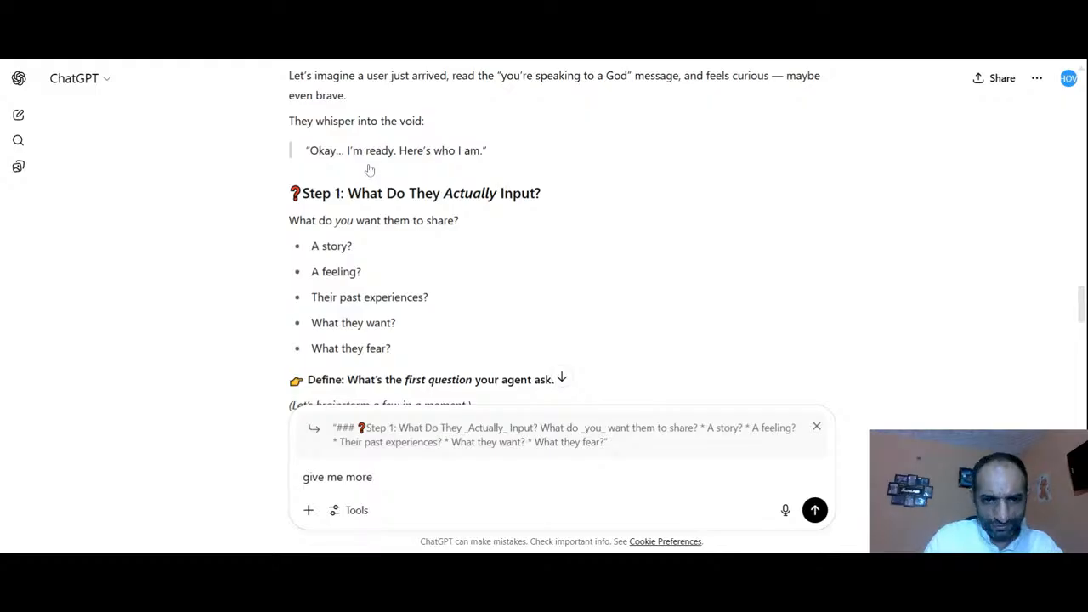
text( options)
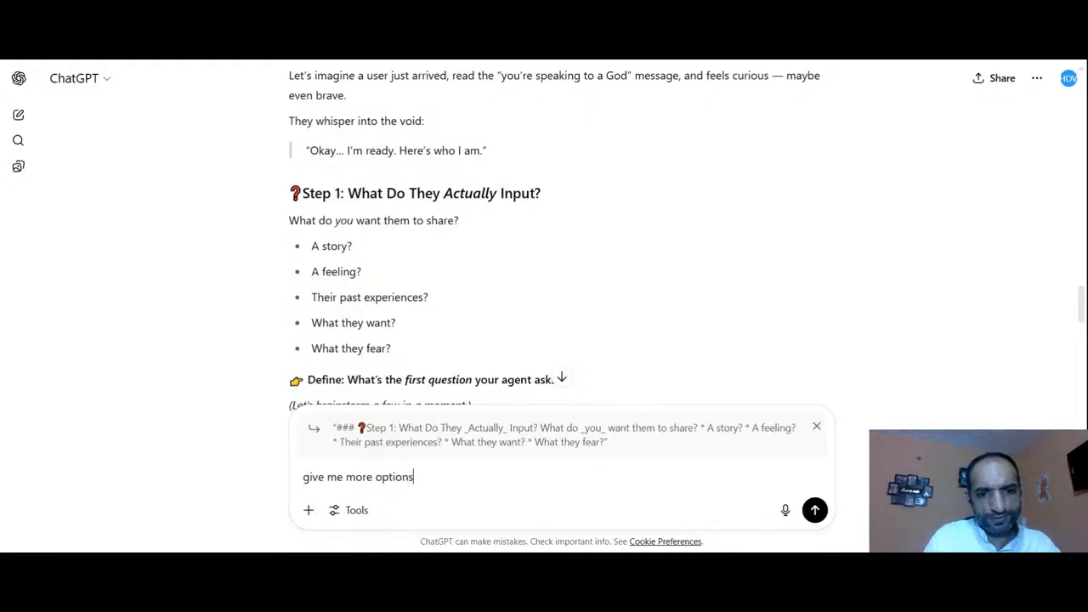
key(Return)
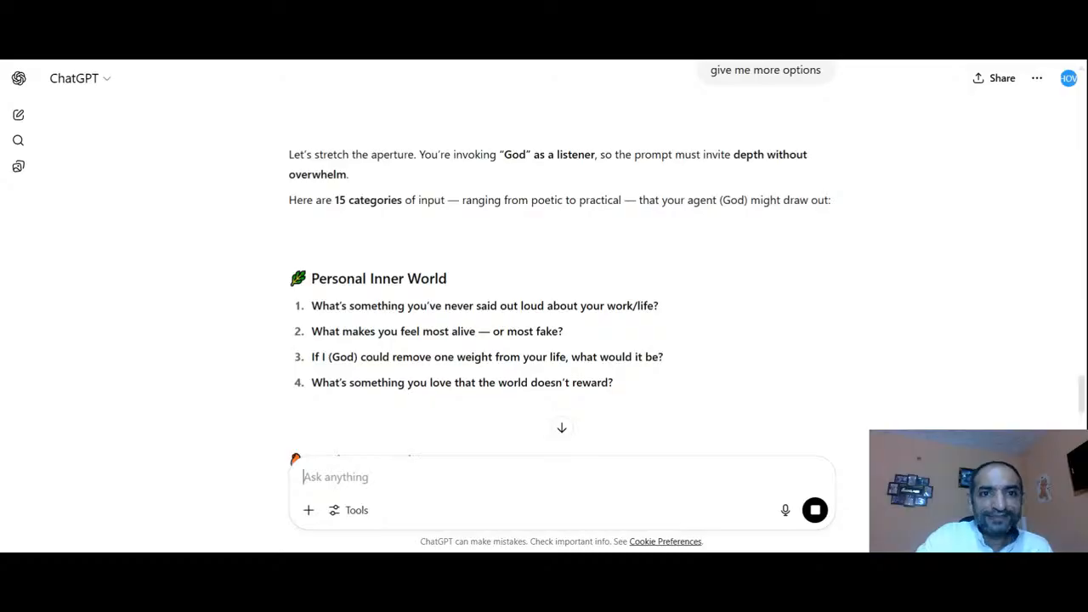
Step: Skim the reply's input categories from the introduction through the closing provocations, then return to its opening lines
drag(315, 155, 392, 158)
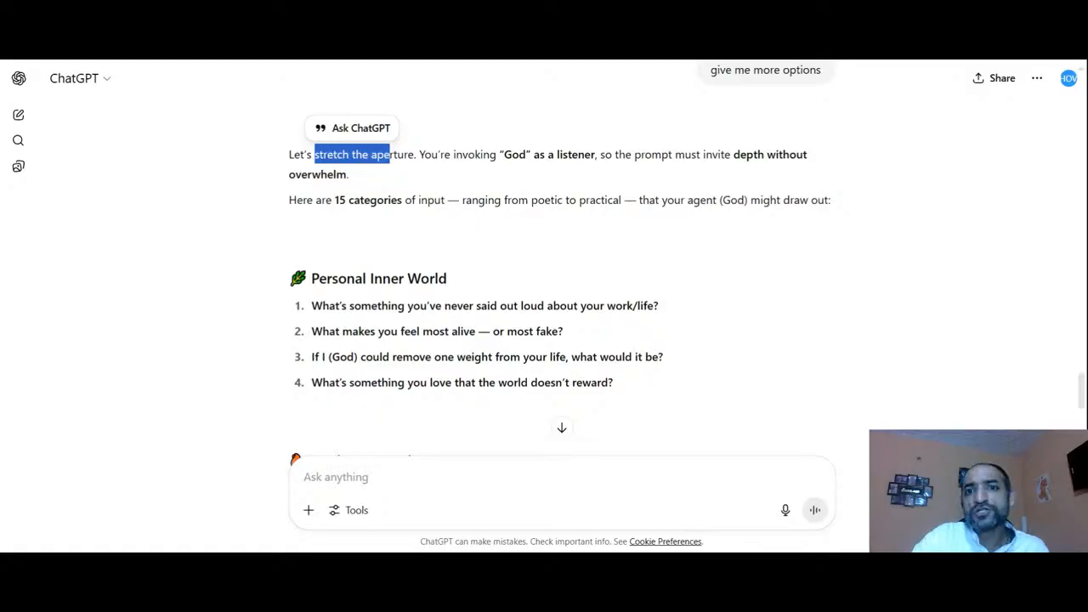
click(392, 158)
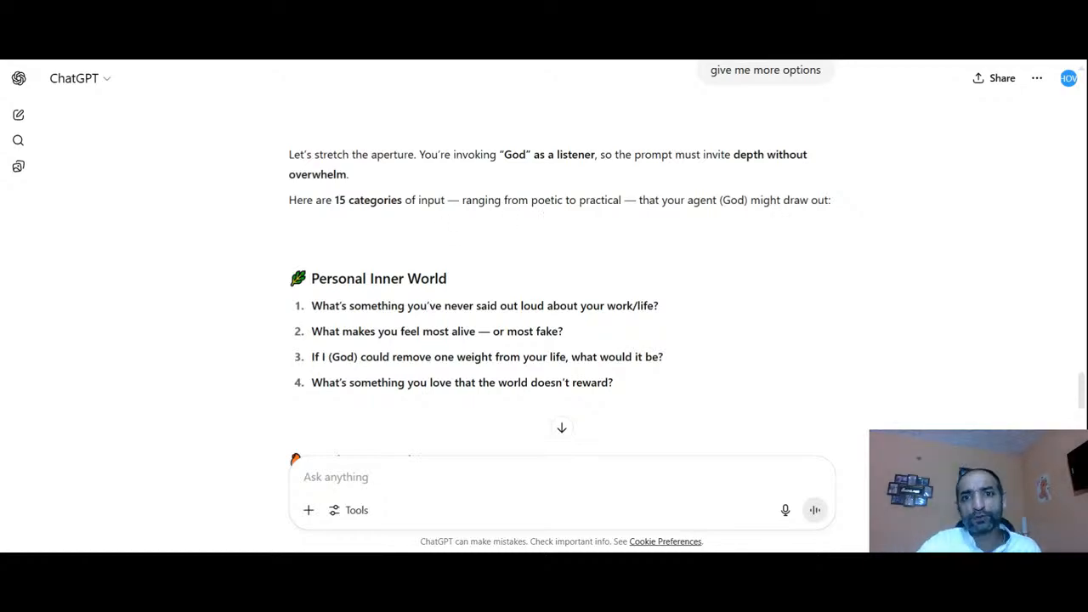
scroll(488, 263, down, 3)
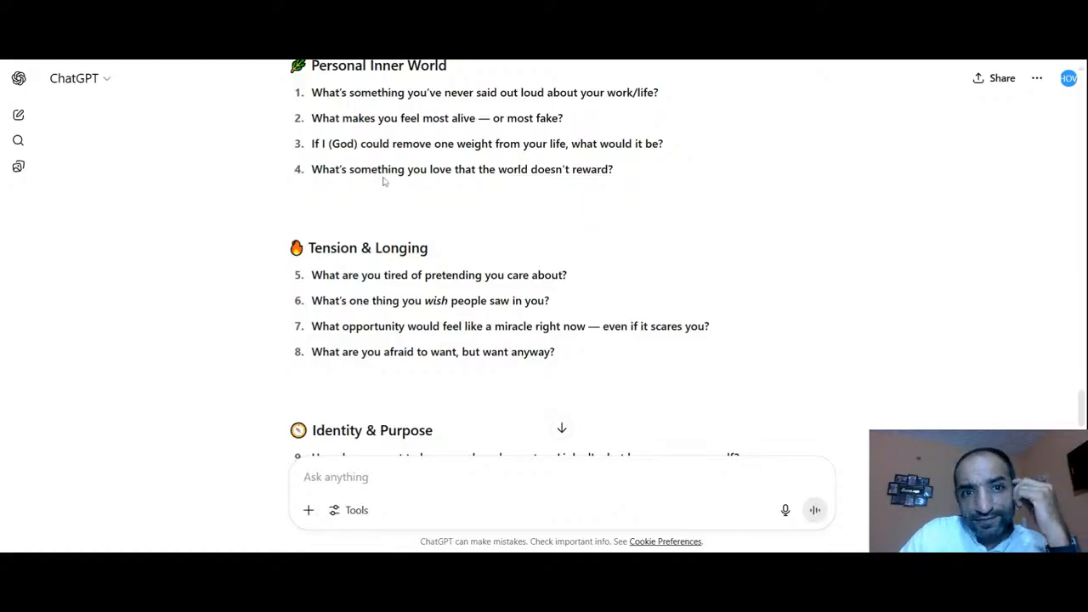
scroll(436, 246, down, 3)
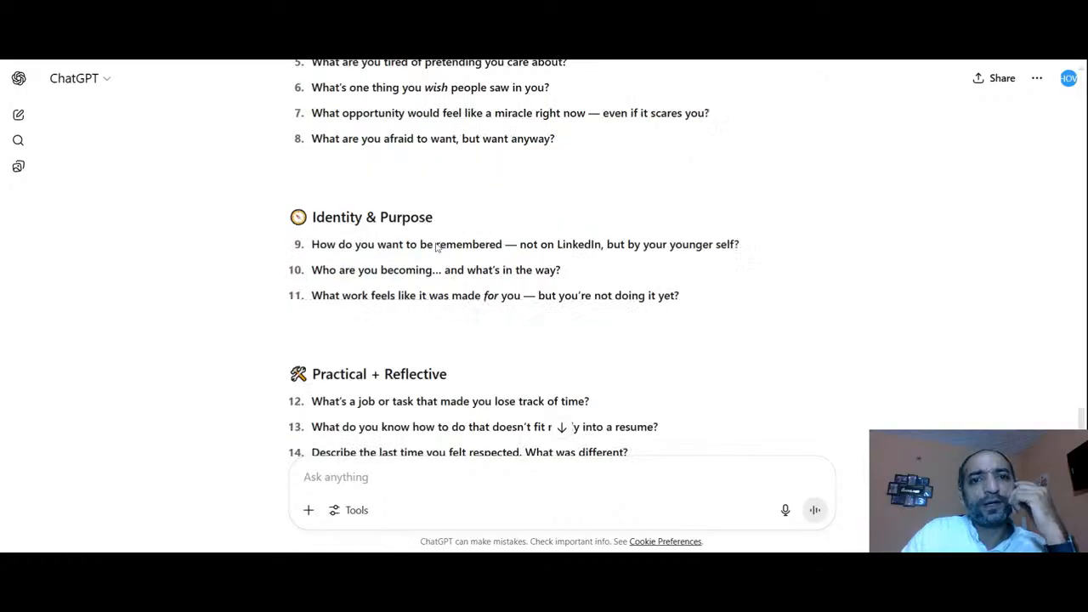
scroll(436, 247, down, 5)
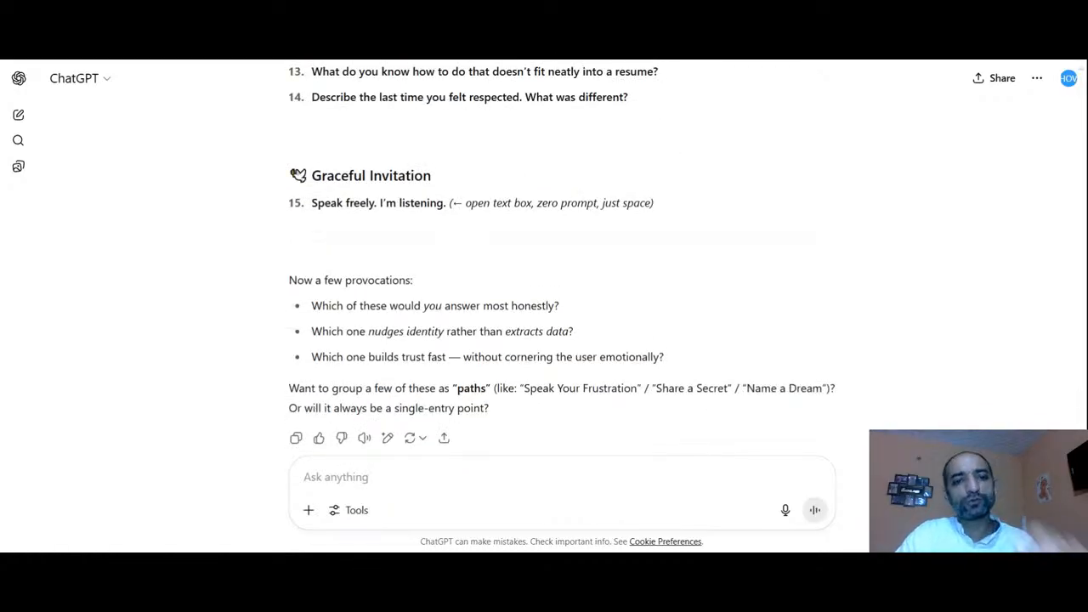
scroll(403, 310, up, 6)
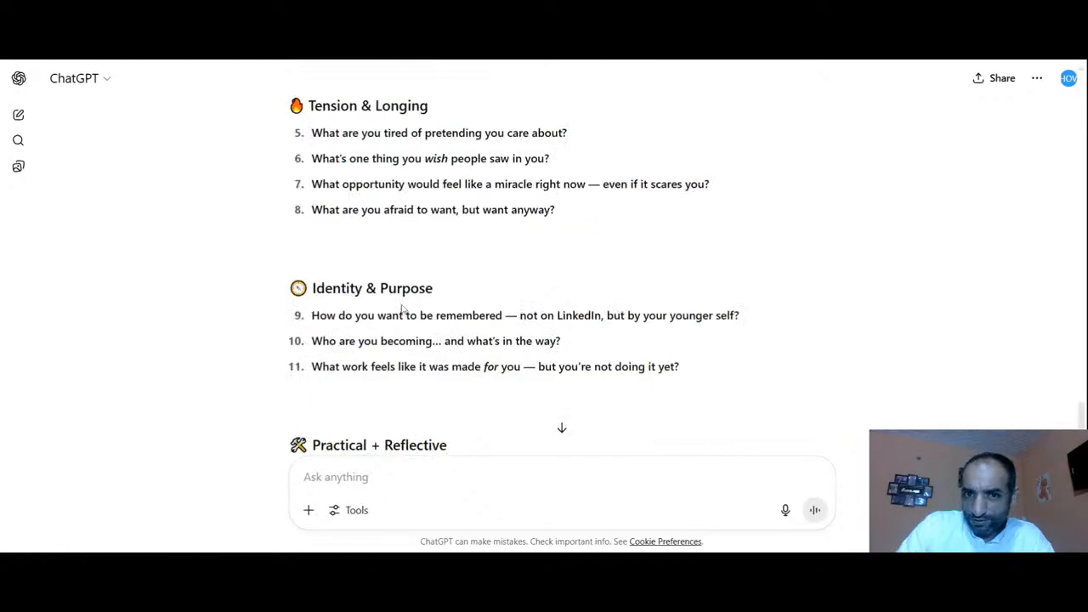
scroll(403, 309, up, 4)
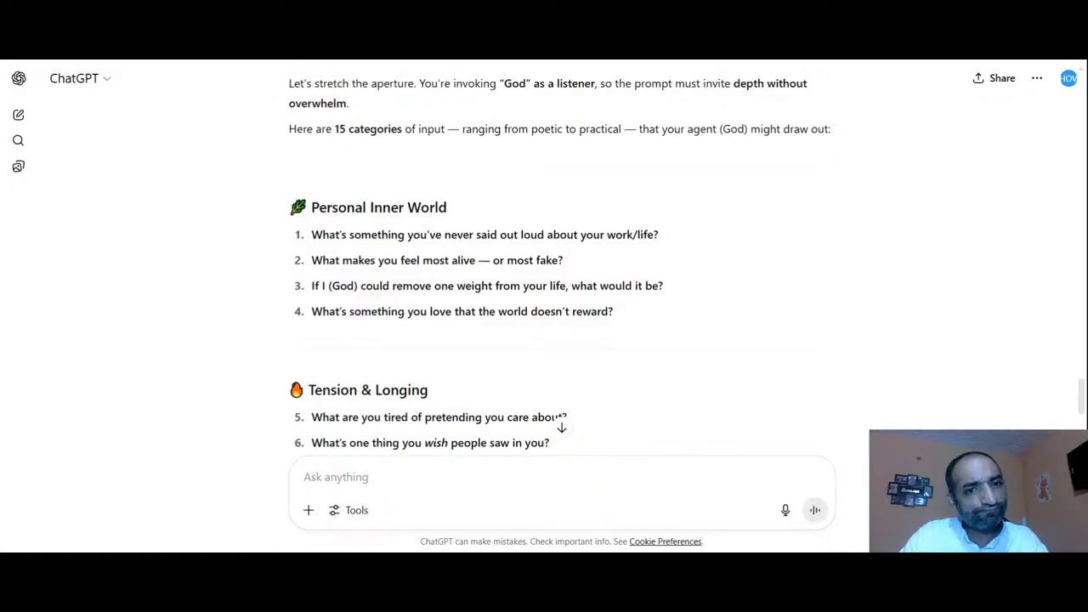
scroll(345, 301, down, 1)
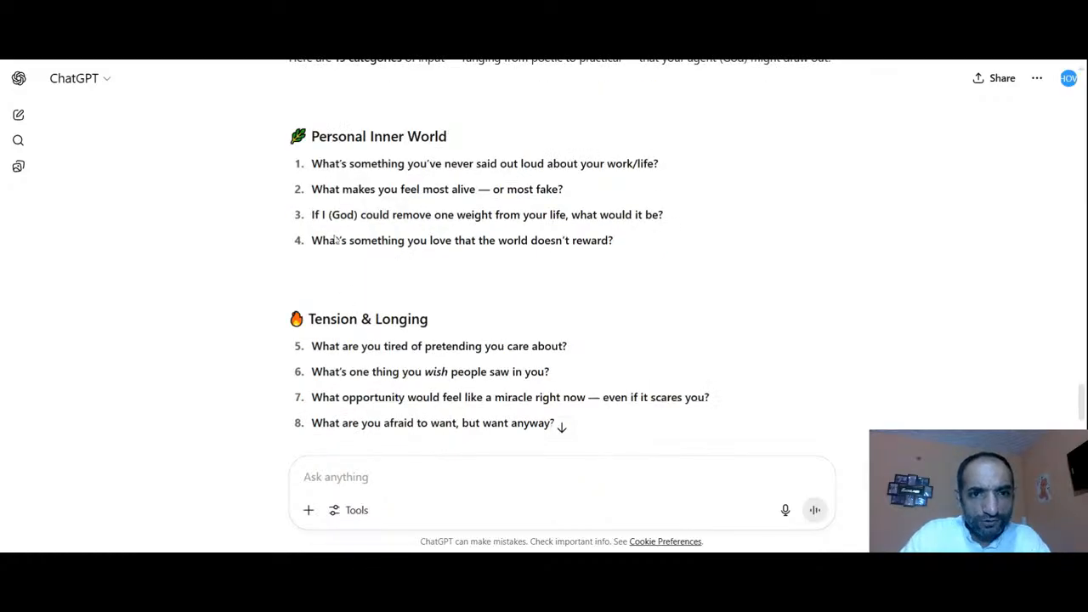
scroll(503, 311, up, 3)
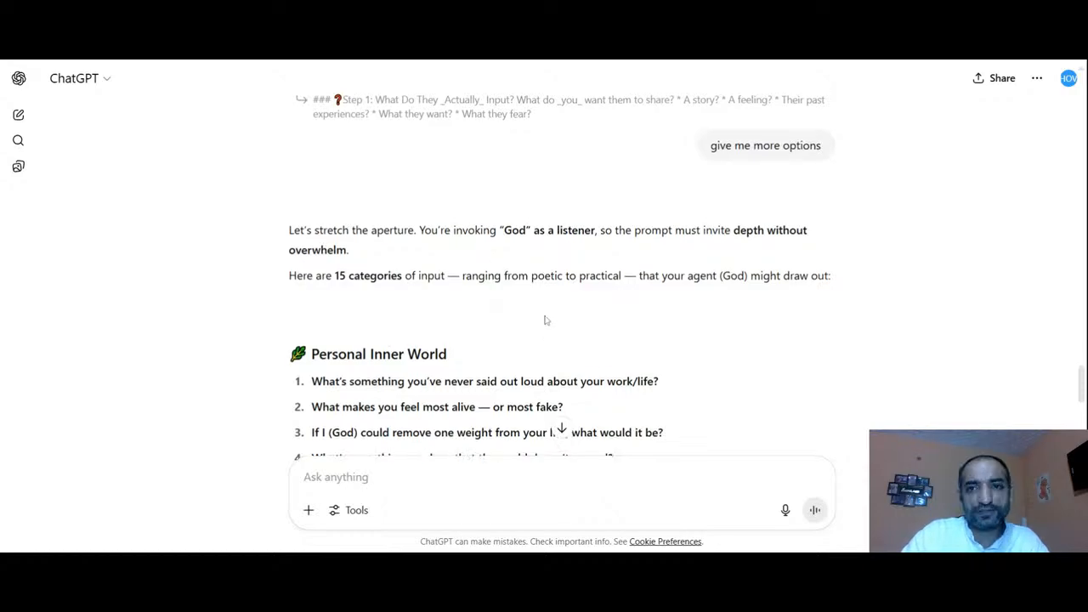
scroll(544, 315, up, 1)
scroll(545, 319, down, 1)
scroll(545, 320, down, 1)
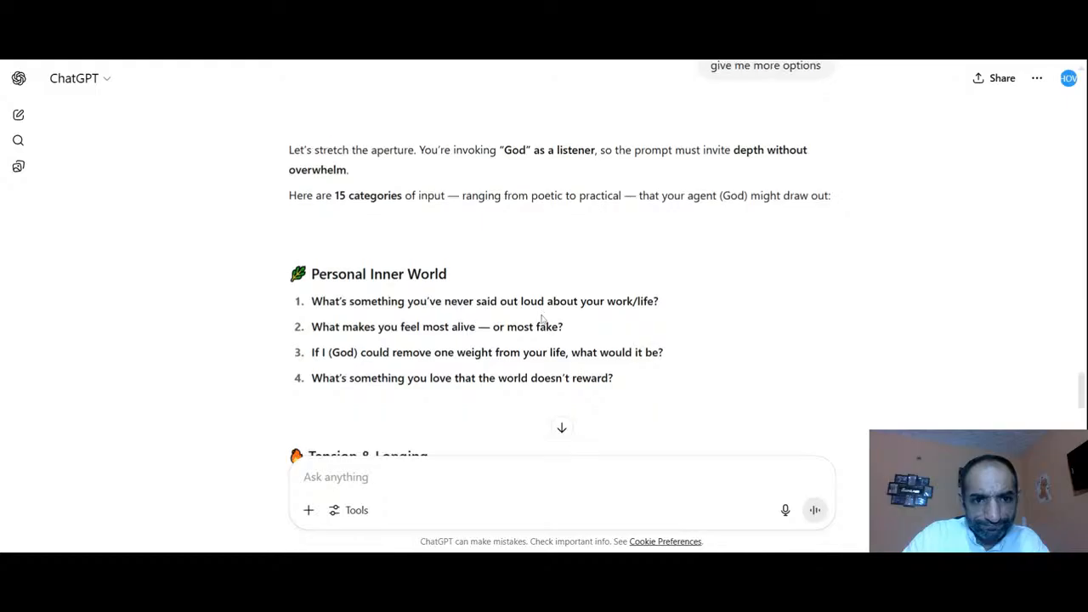
Step: Review the "Personal Inner World" section, highlighting its heading and four questions, then clear the highlight
scroll(541, 319, down, 3)
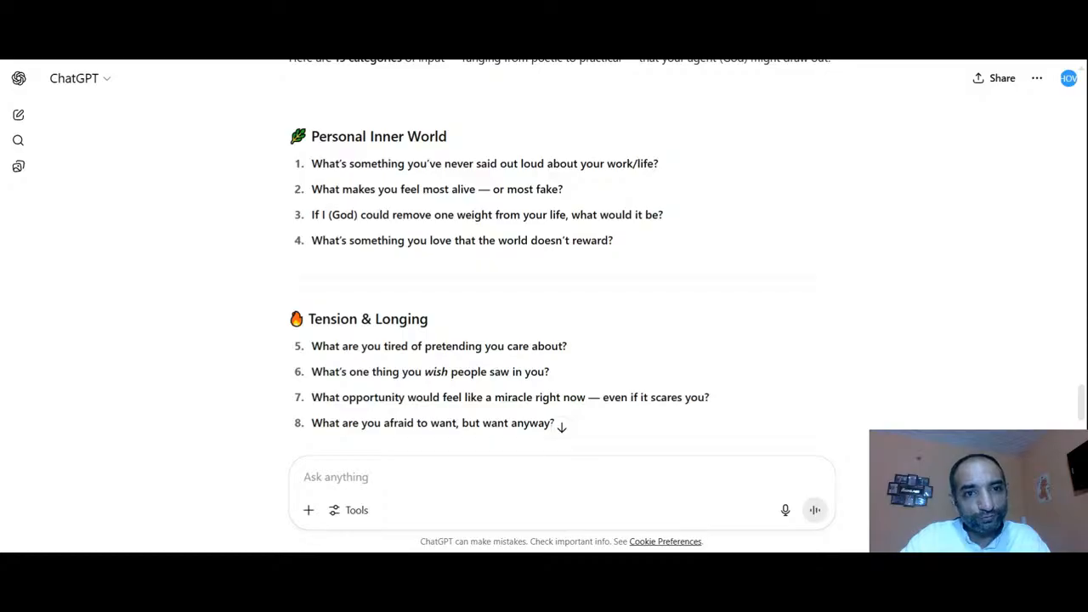
drag(284, 142, 461, 144)
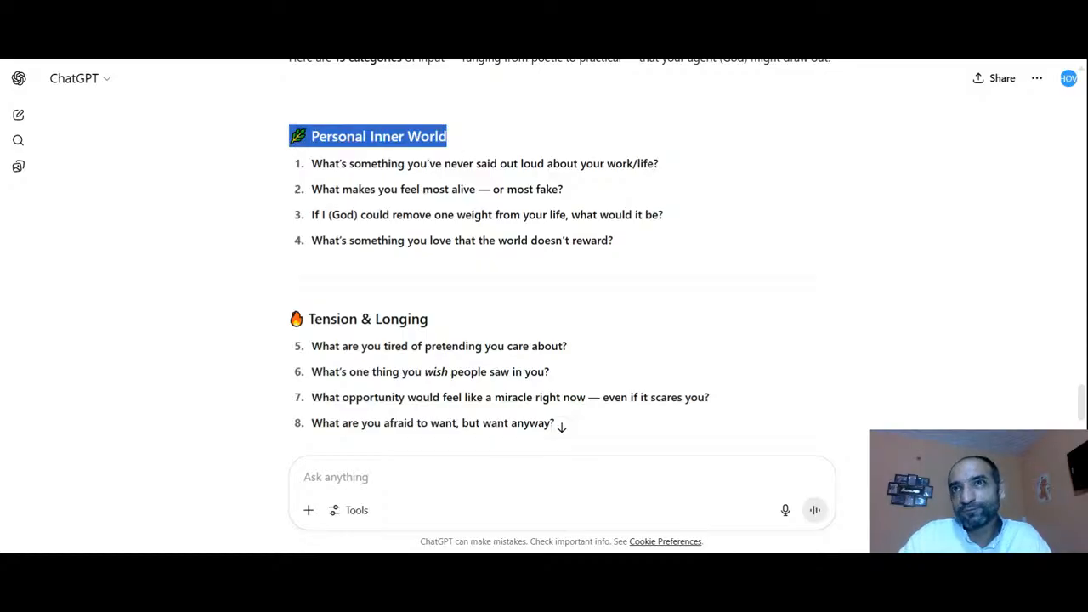
drag(479, 148, 644, 244)
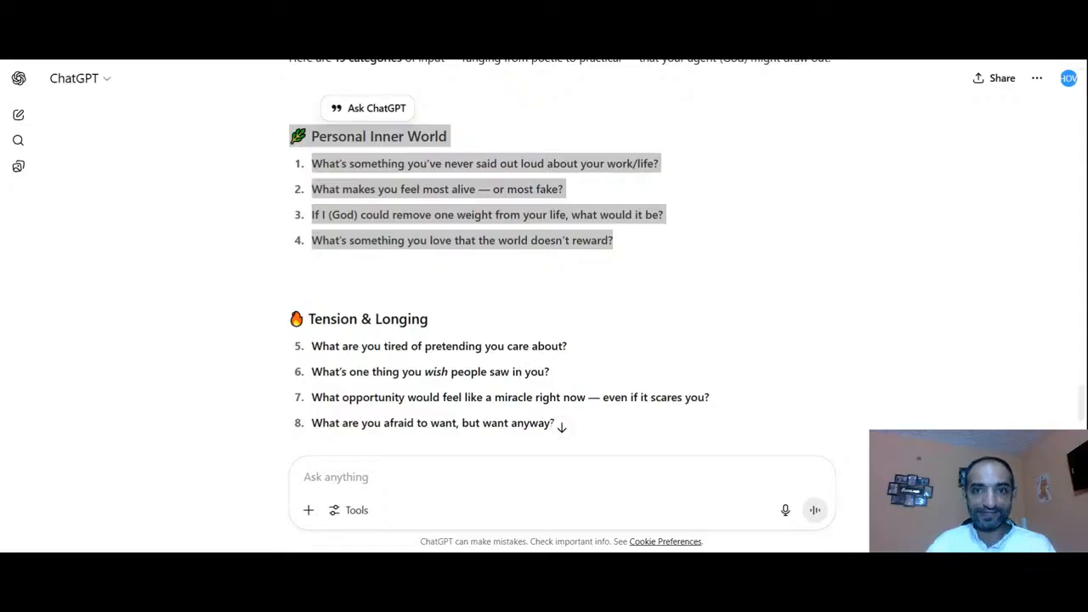
key(alt+Tab)
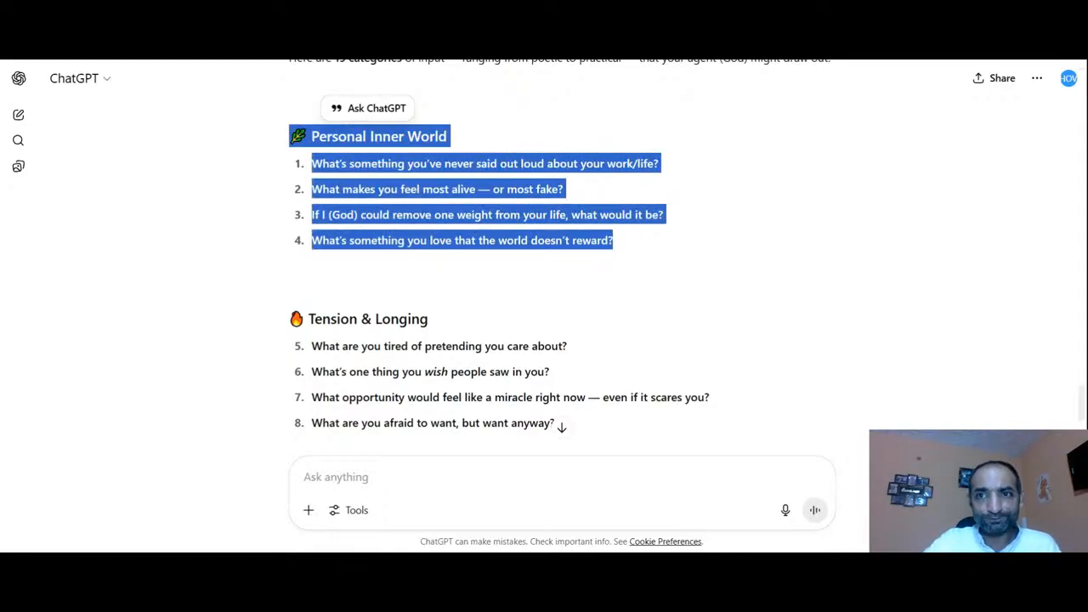
click(377, 208)
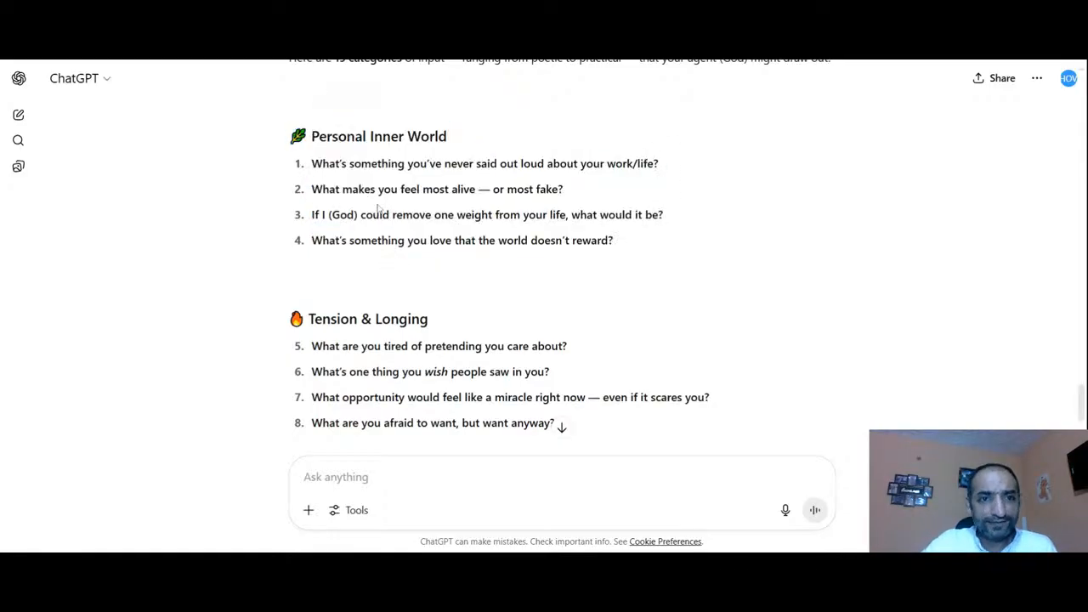
Step: Review the "Tension & Longing" questions, highlighting questions 6 and 8 in turn, then clear the highlight
scroll(339, 255, down, 1)
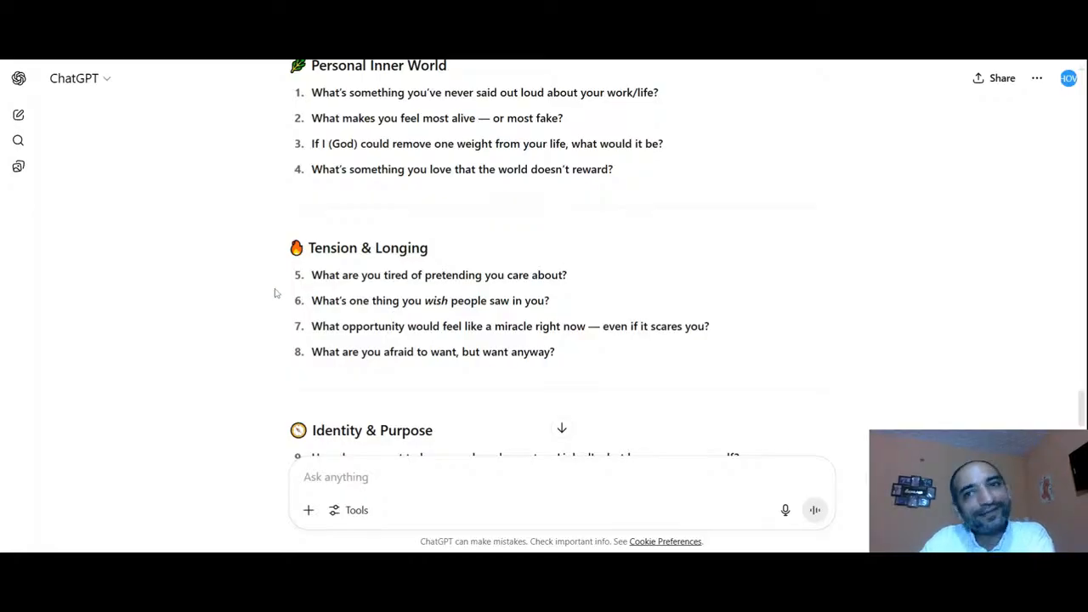
scroll(274, 293, down, 1)
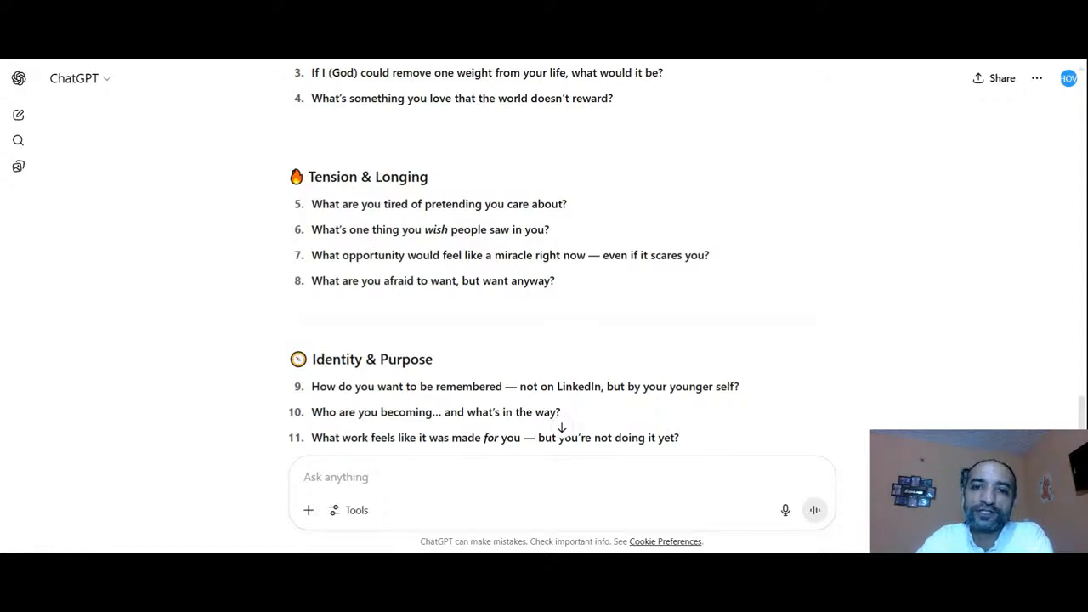
triple_click(368, 229)
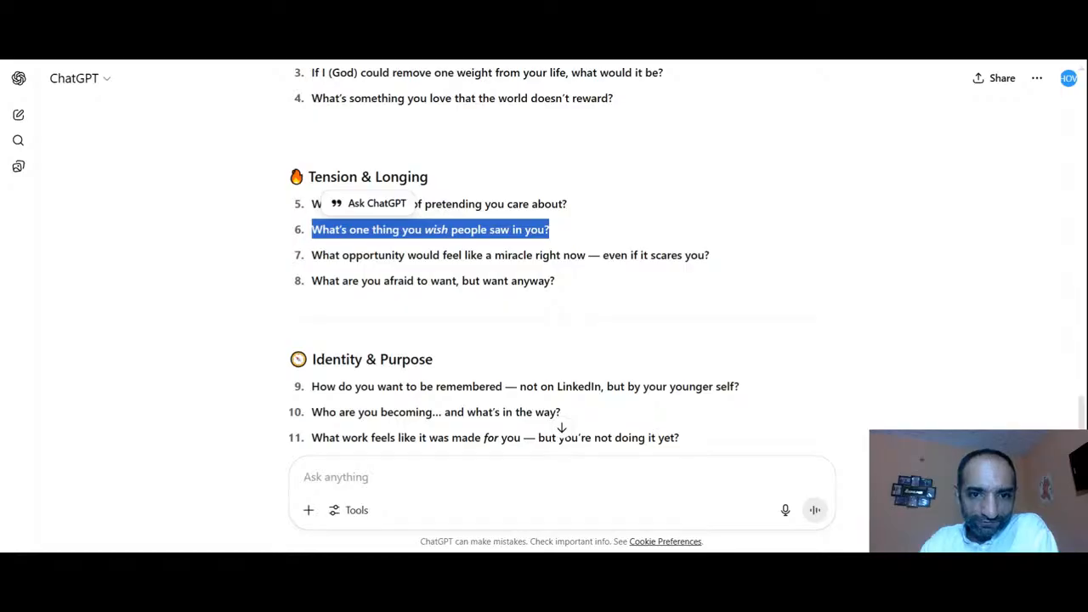
drag(549, 255, 555, 255)
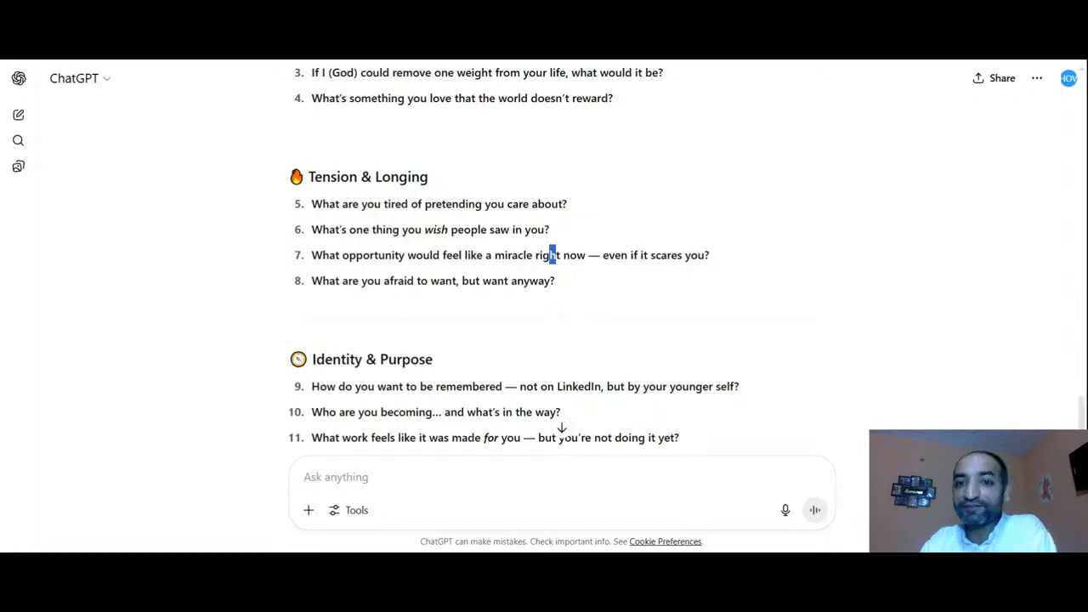
click(553, 255)
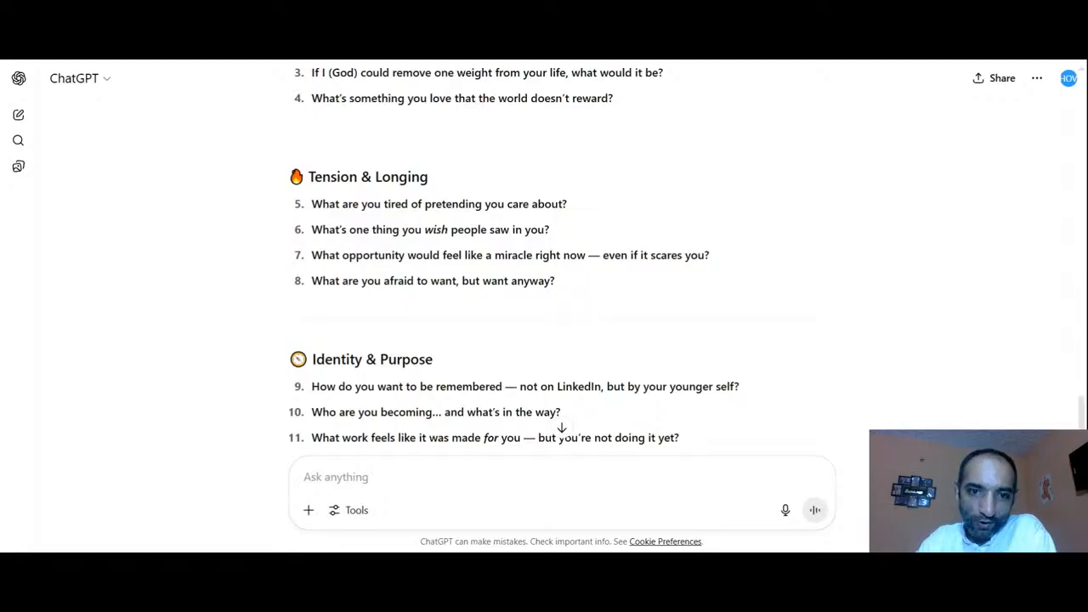
drag(555, 280, 311, 280)
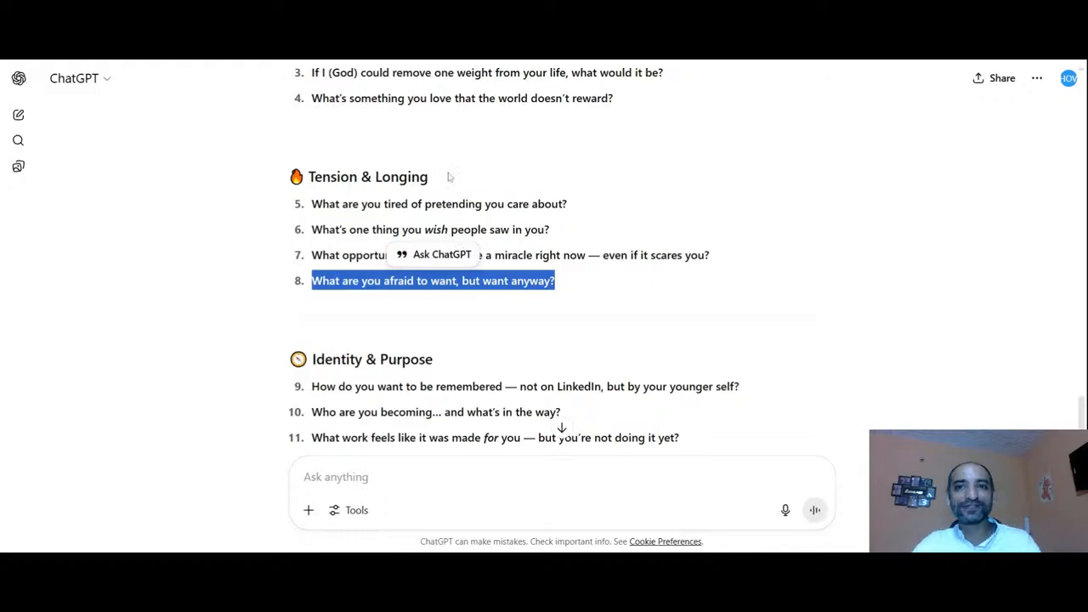
click(587, 60)
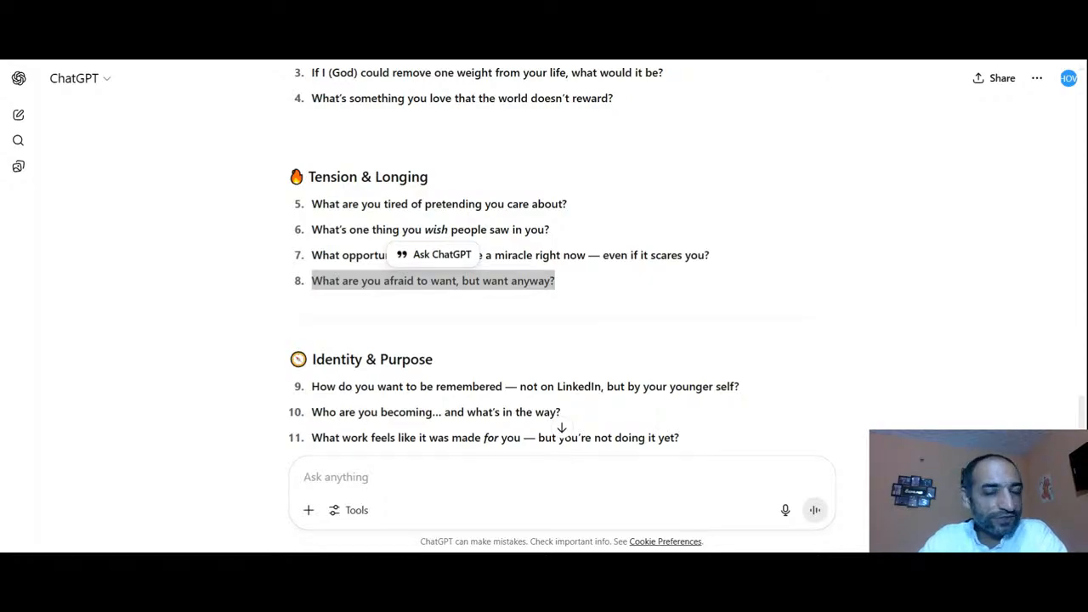
key(alt+Tab)
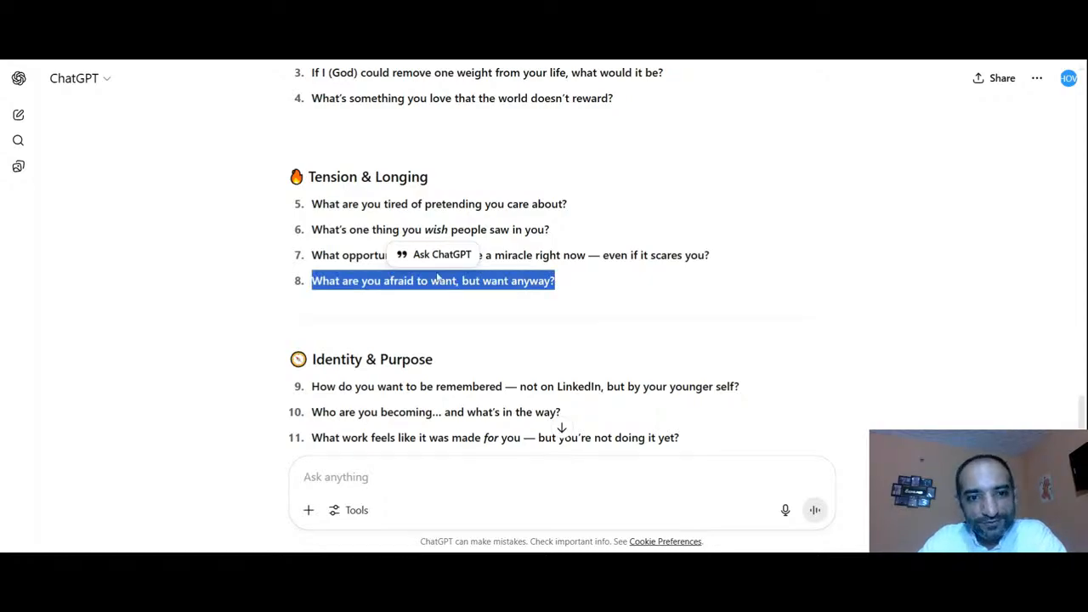
click(548, 292)
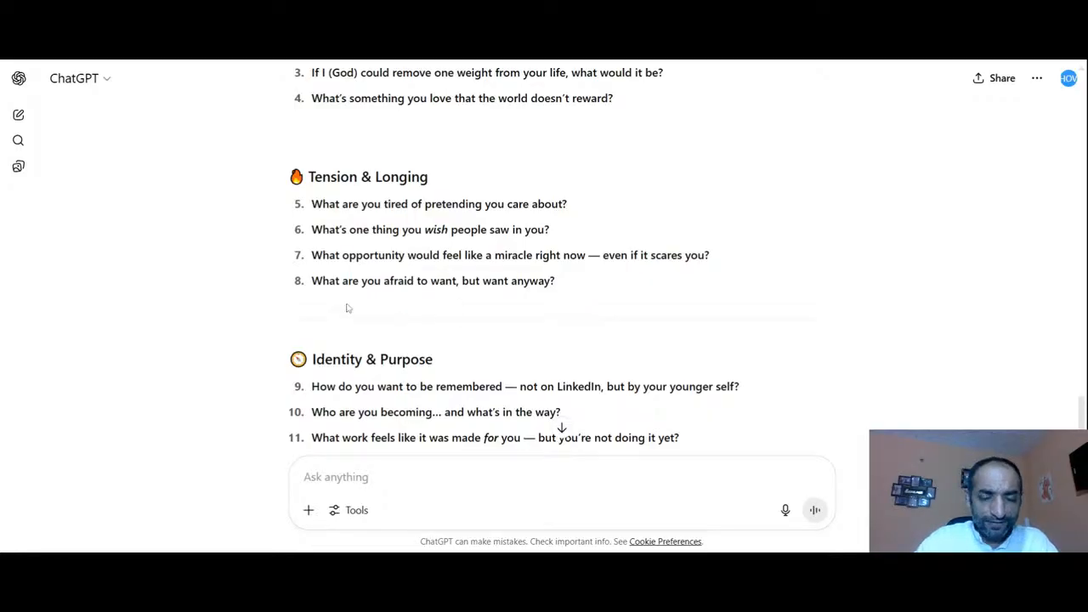
Step: Read the "Identity & Purpose", "Practical + Reflective" and "Graceful Invitation" sections down to the end of the reply
scroll(348, 308, down, 2)
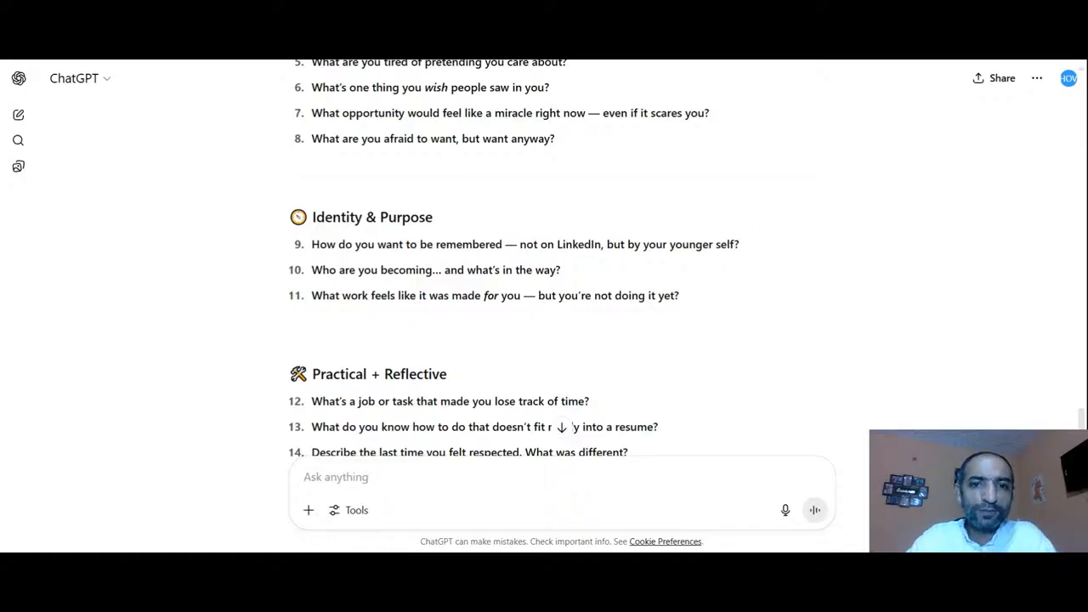
scroll(561, 255, down, 5)
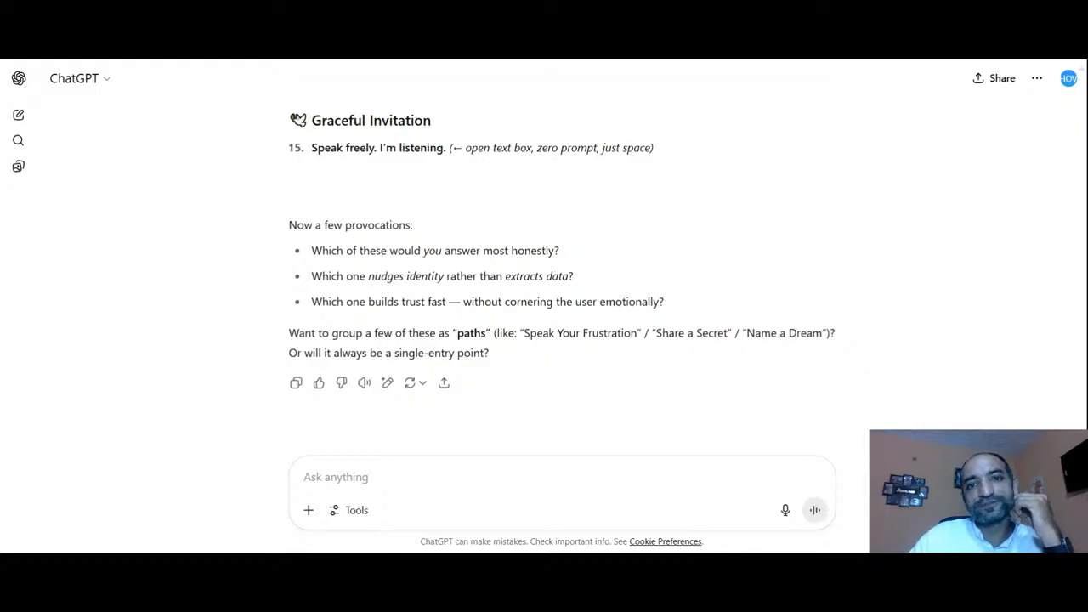
scroll(428, 184, up, 3)
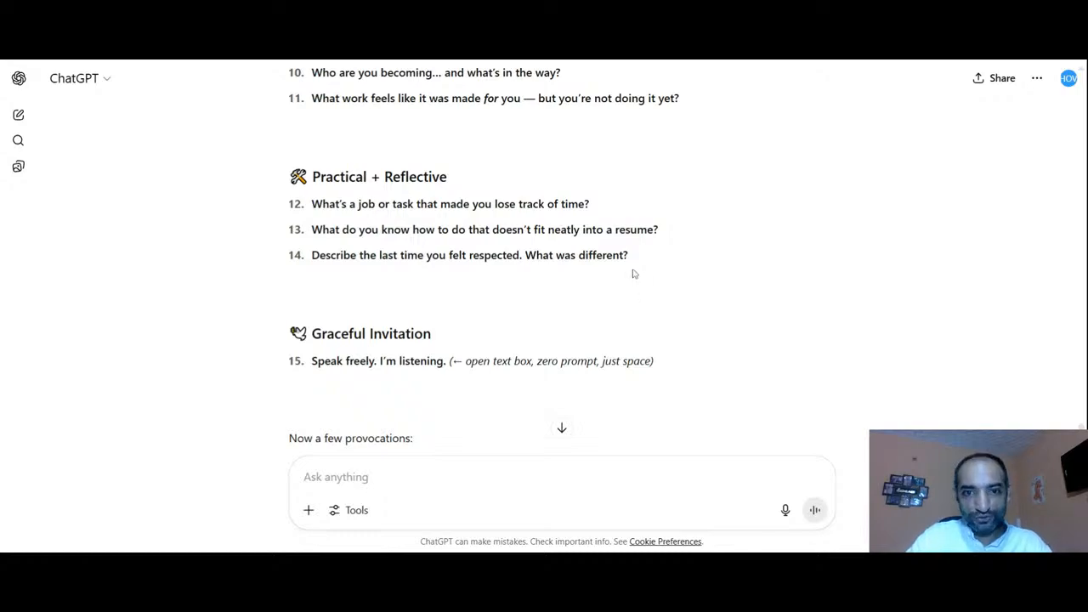
scroll(598, 281, down, 3)
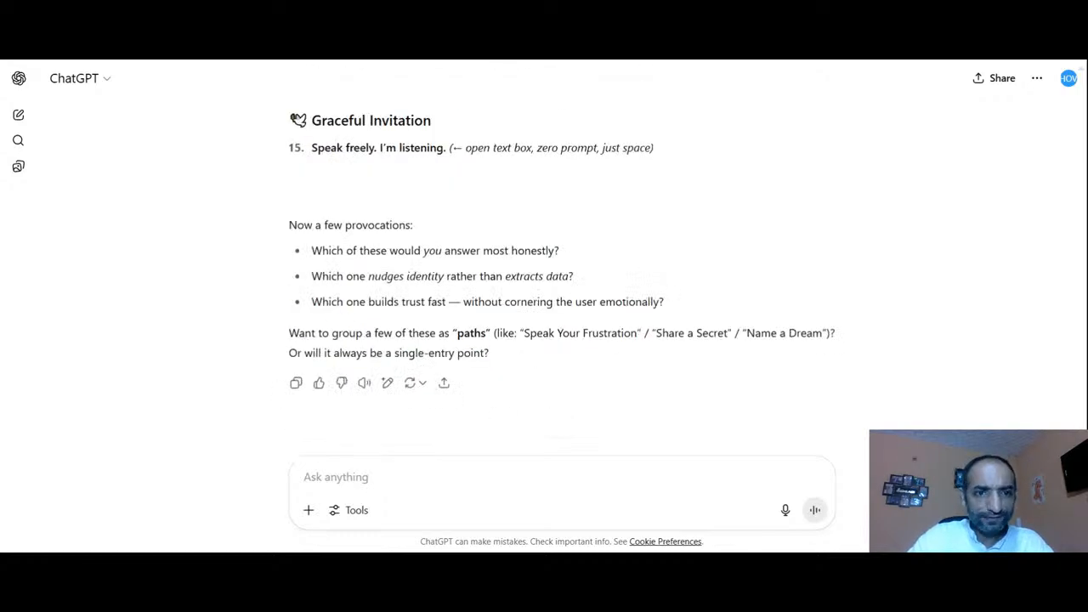
Step: Examine the closing provocations and the question about grouping inputs as "paths", then highlight the provocation about building trust fast
triple_click(351, 225)
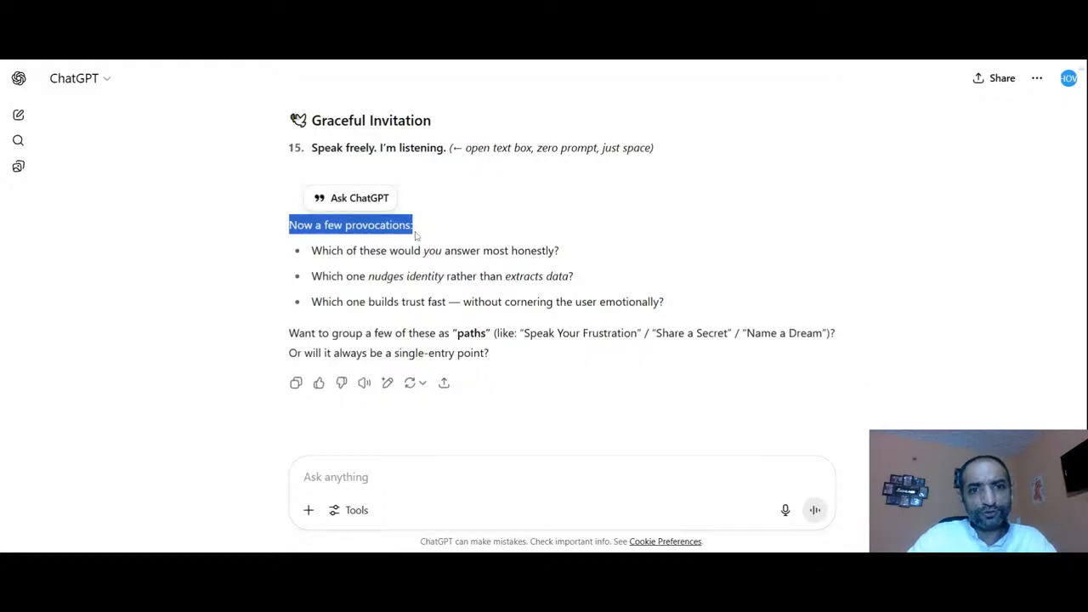
click(477, 250)
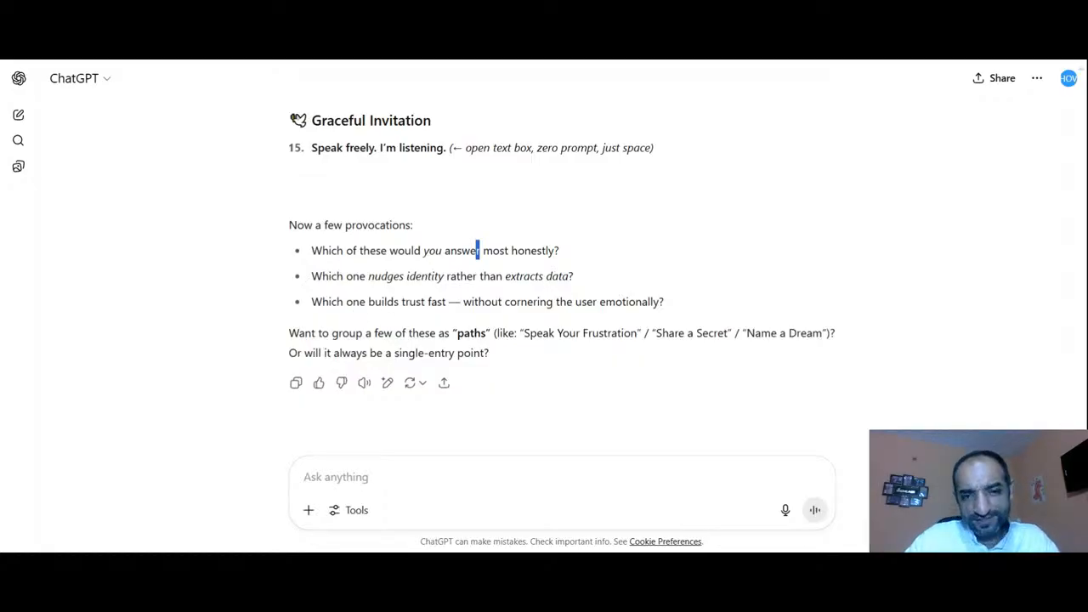
triple_click(489, 302)
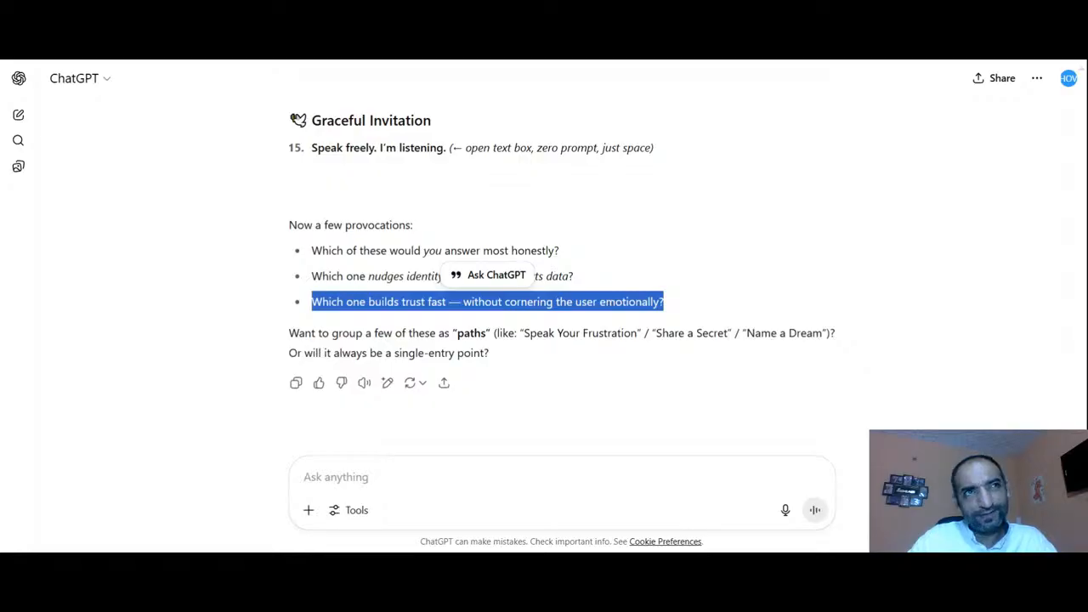
click(488, 302)
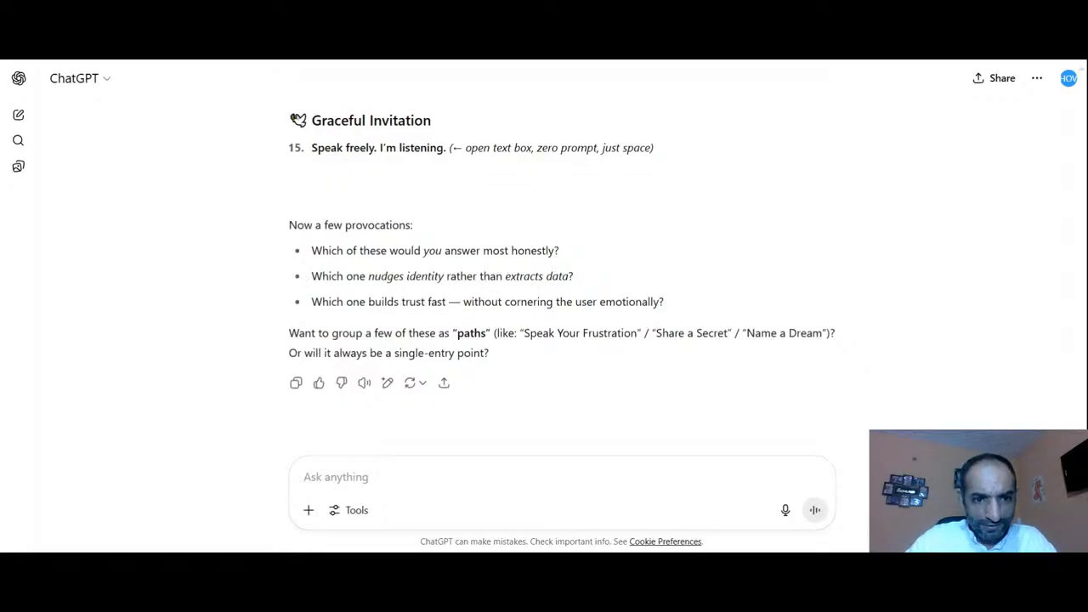
drag(298, 333, 848, 335)
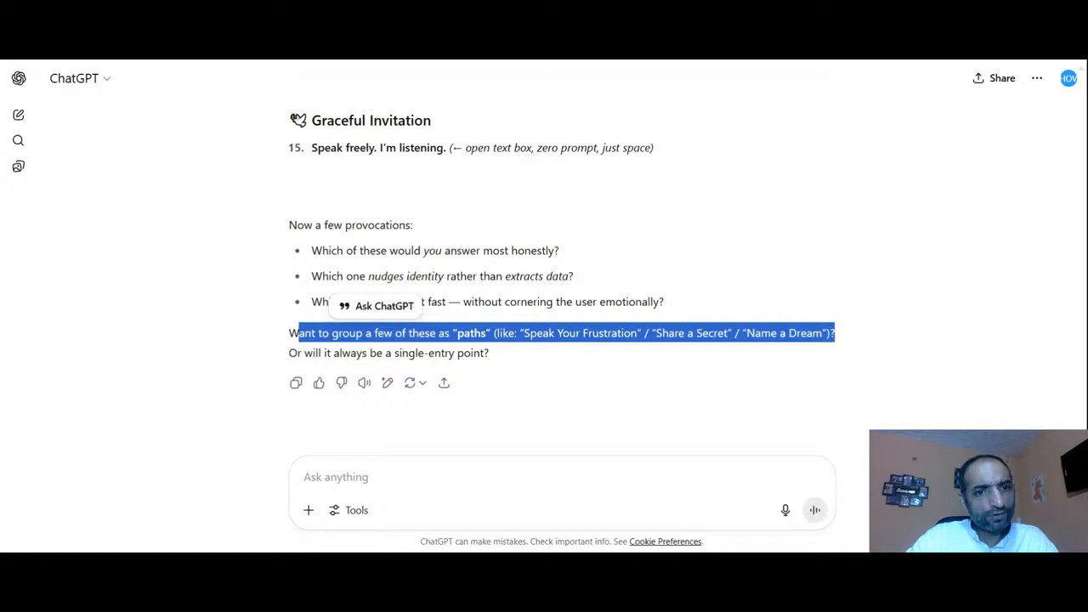
click(327, 373)
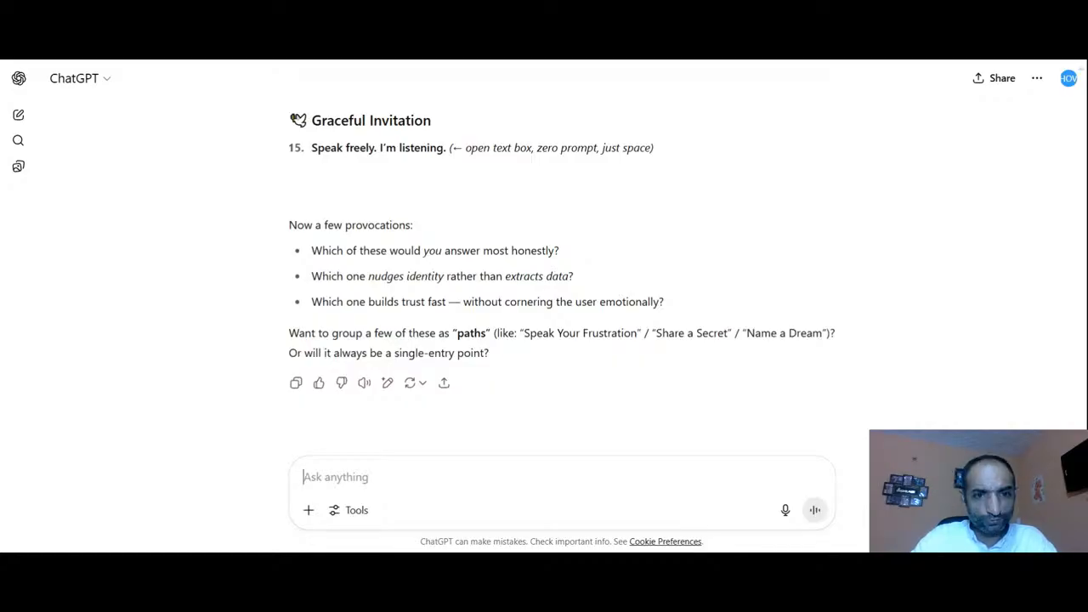
triple_click(487, 302)
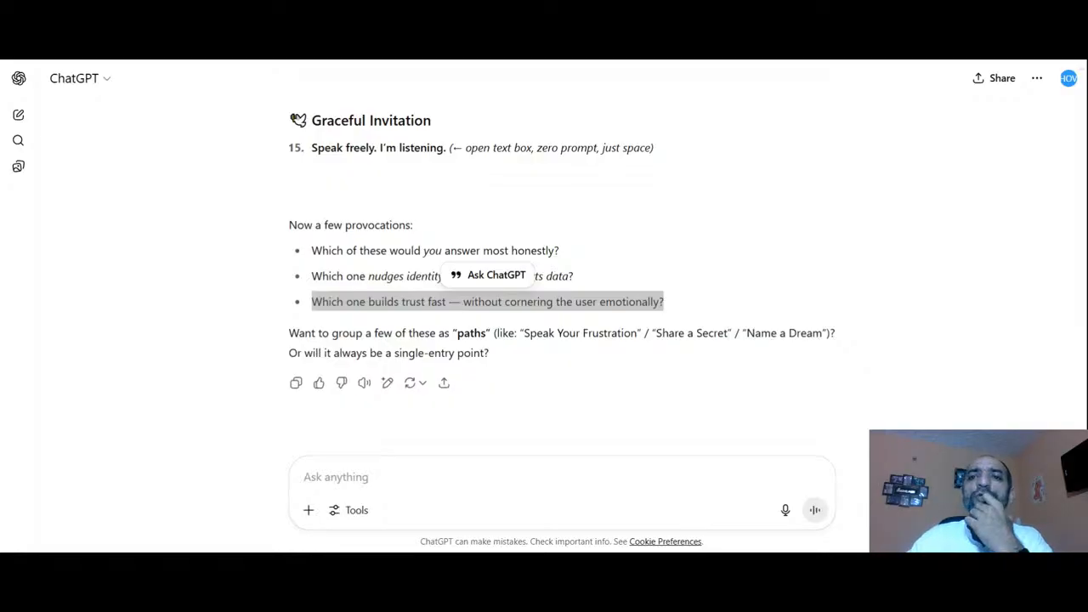
Step: Highlight the three closing provocations together, then revisit the start of the reply, including its "Personal Inner World" questions
click(477, 347)
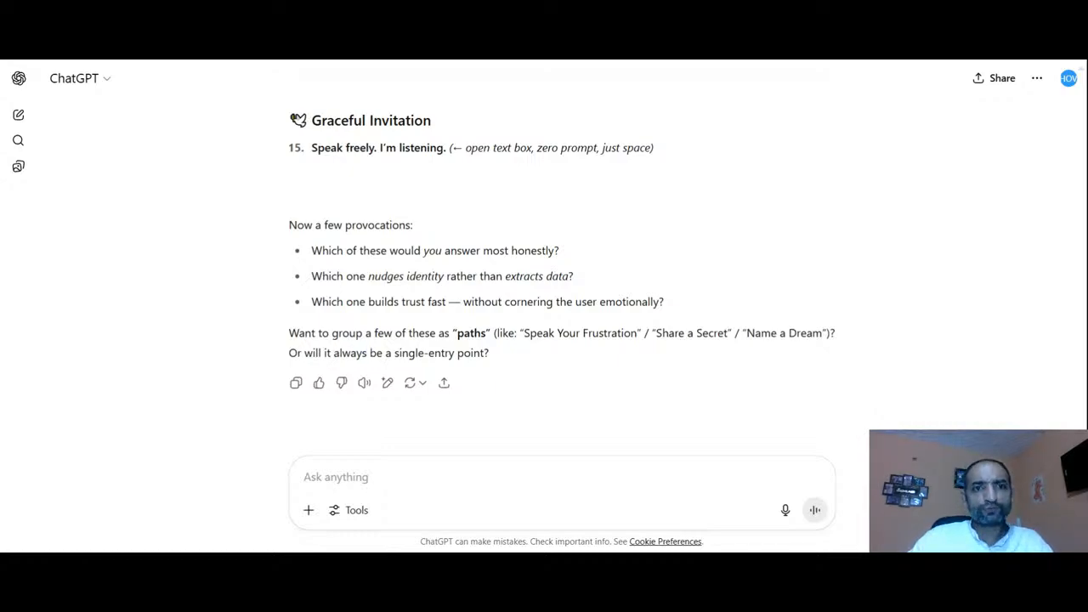
drag(312, 251, 680, 302)
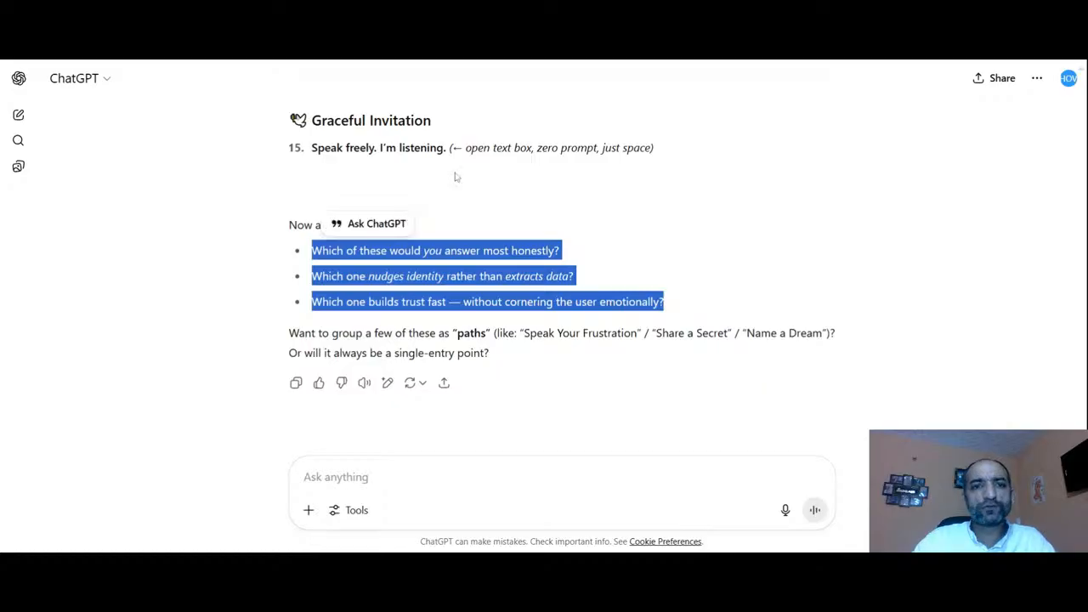
scroll(455, 177, up, 4)
scroll(458, 177, up, 7)
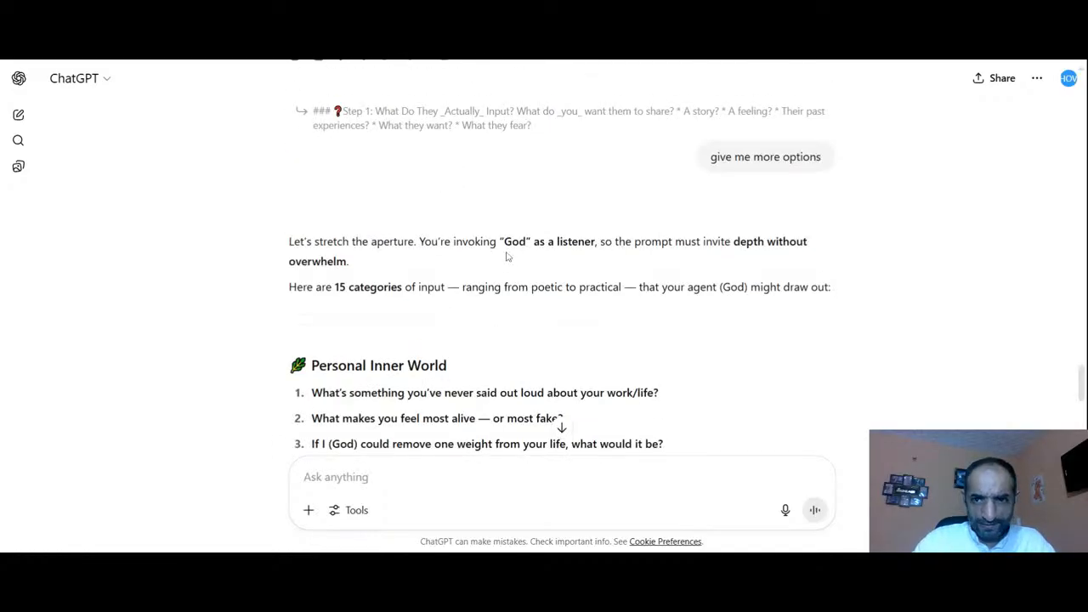
scroll(476, 255, down, 2)
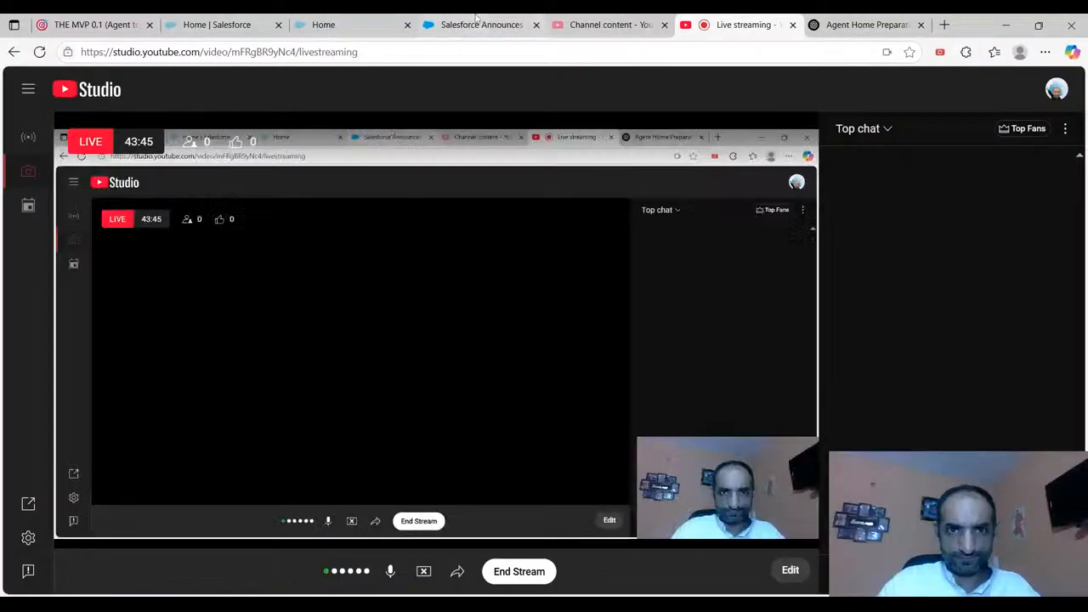
Step: Switch to the SAforceJobs site's home page and highlight the five statements under "We assume"
click(476, 21)
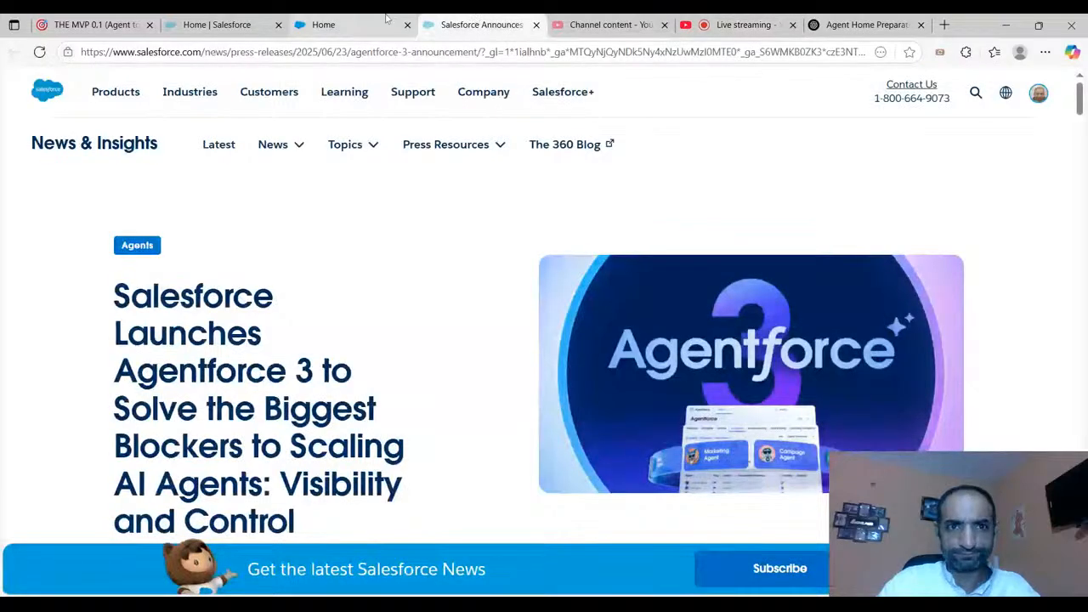
click(387, 20)
click(769, 21)
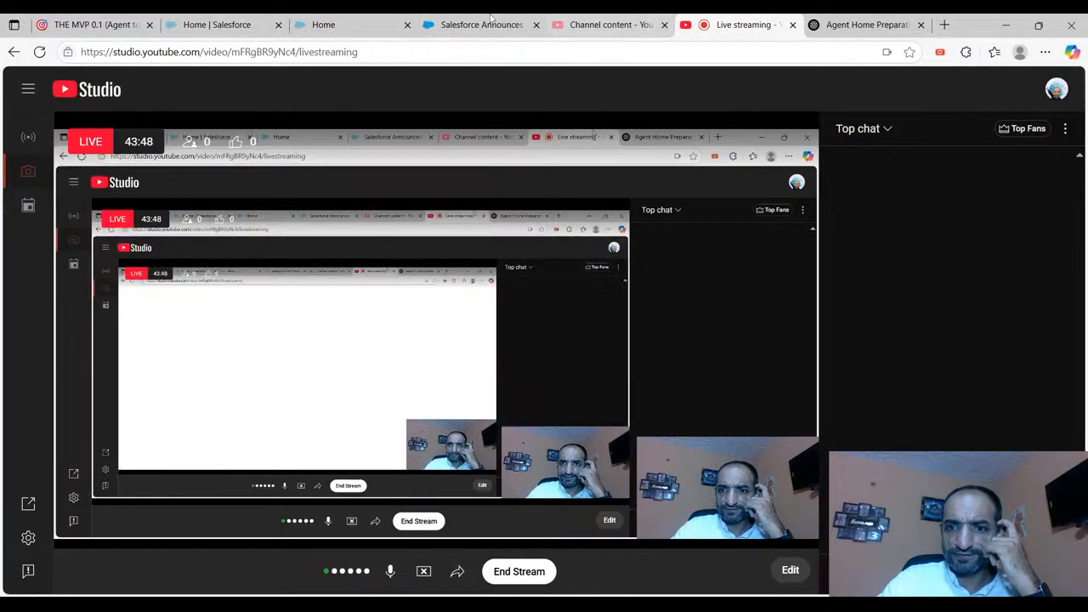
click(311, 20)
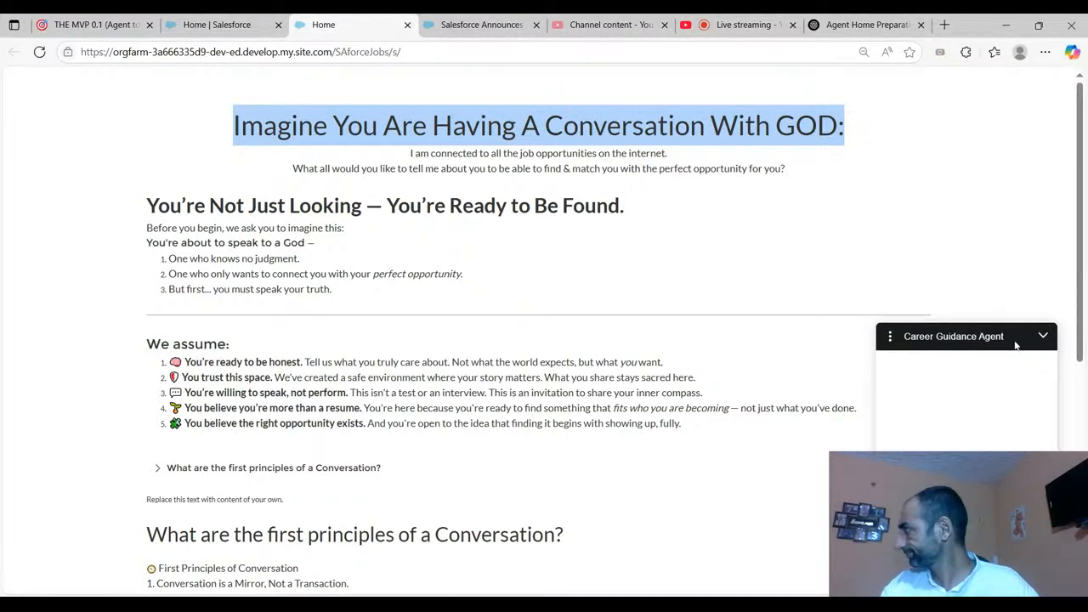
click(557, 344)
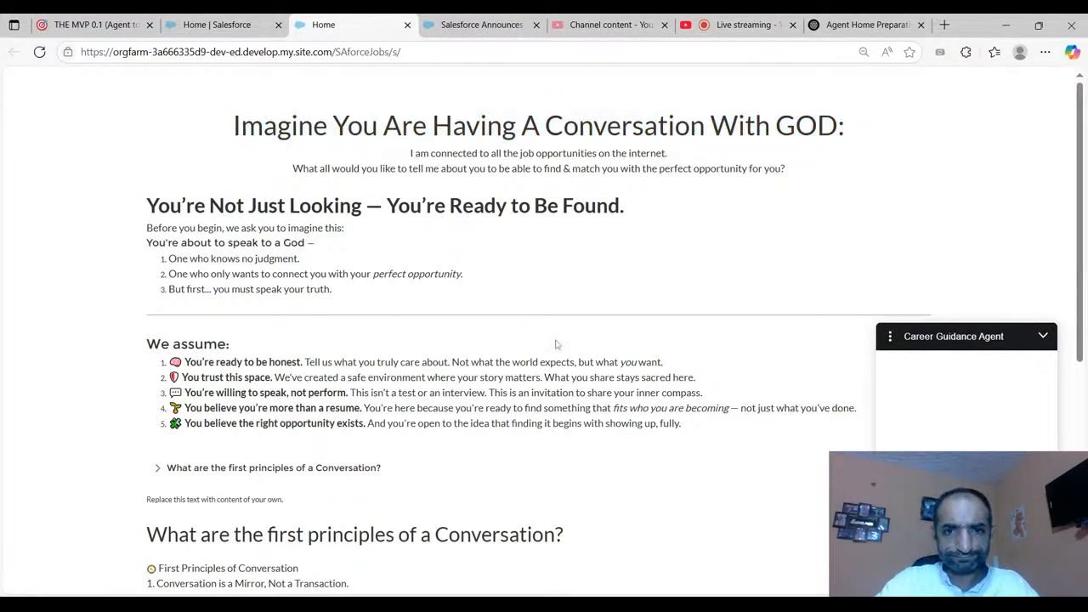
drag(561, 347, 715, 435)
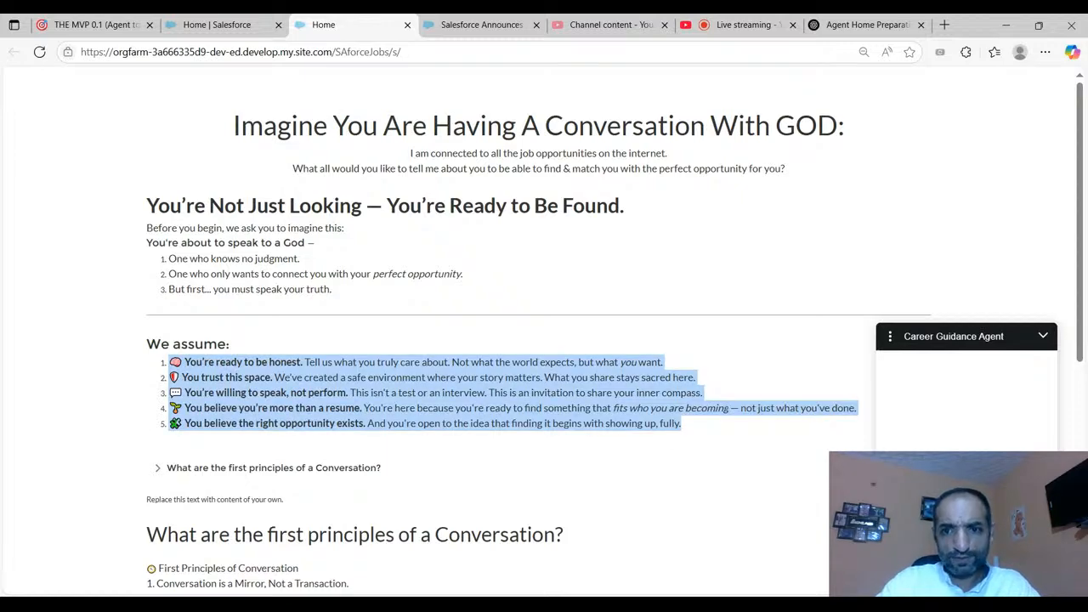
Step: Check the live stream in YouTube Studio, then return to the SAforceJobs home page and clear the text highlight
click(731, 25)
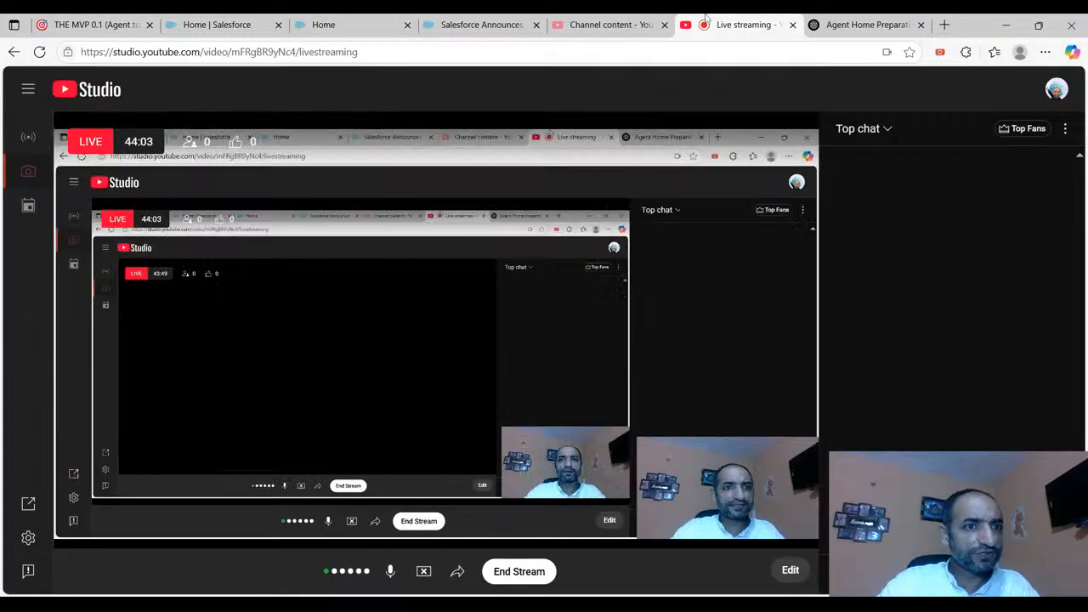
click(340, 24)
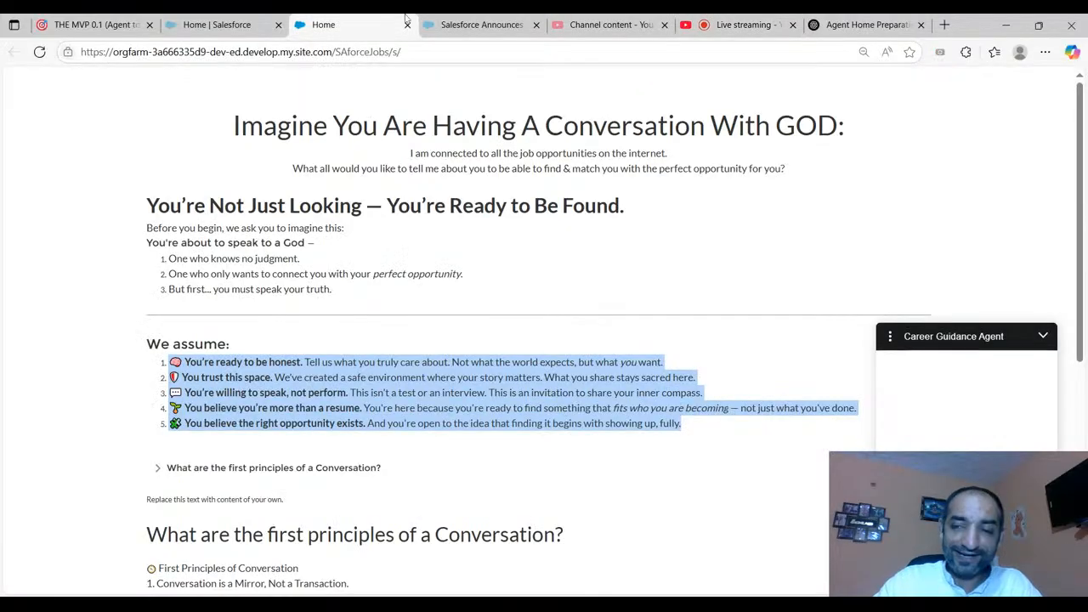
click(413, 348)
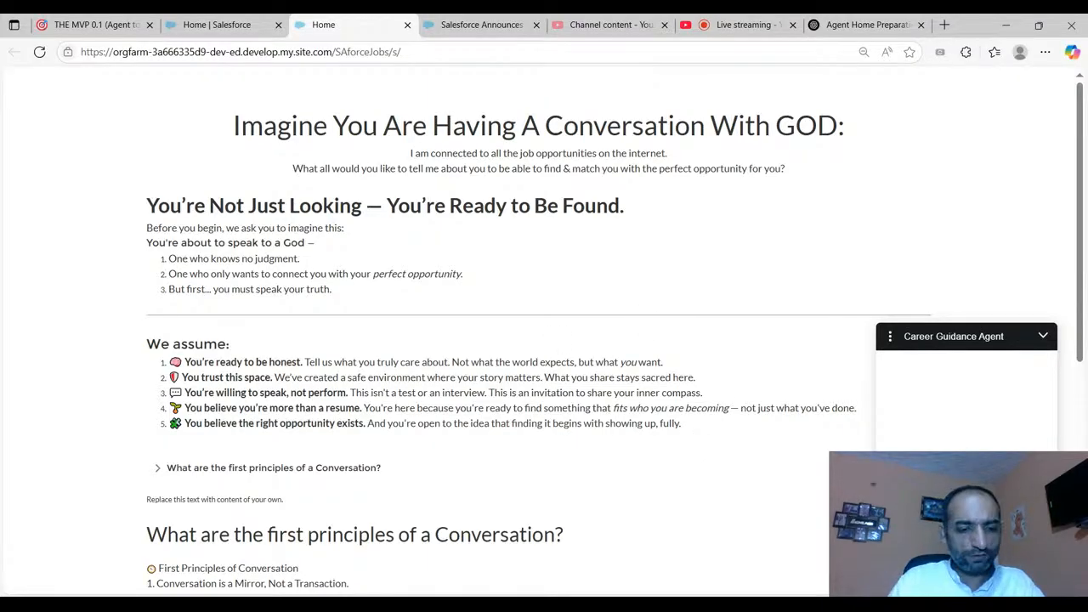
Step: Resize the browser window from its maximized state, keeping the SAforceJobs home page in view after checking the live stream
key(super+Down)
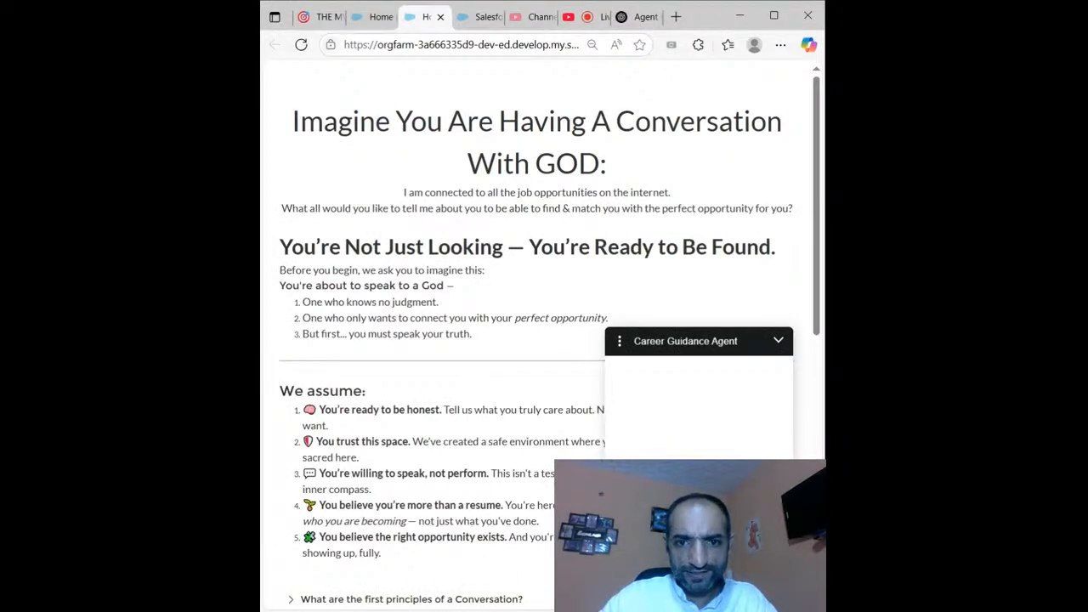
key(super+Up)
click(659, 26)
click(376, 17)
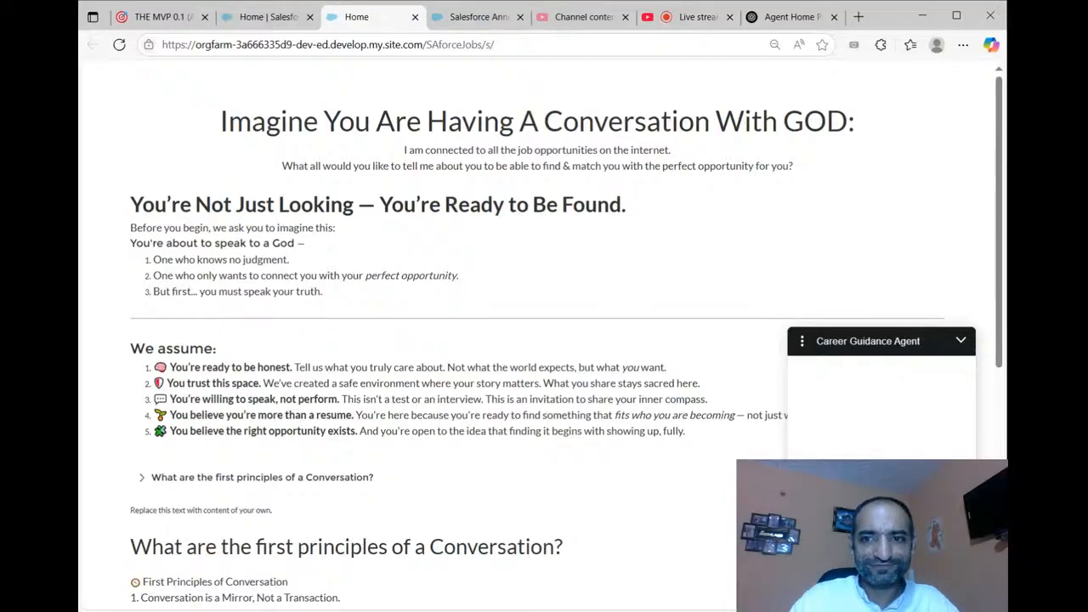
Step: View the Career Guidance Agent chat's options and dismiss them, then check the live stream and return to the SAforceJobs home page
click(802, 341)
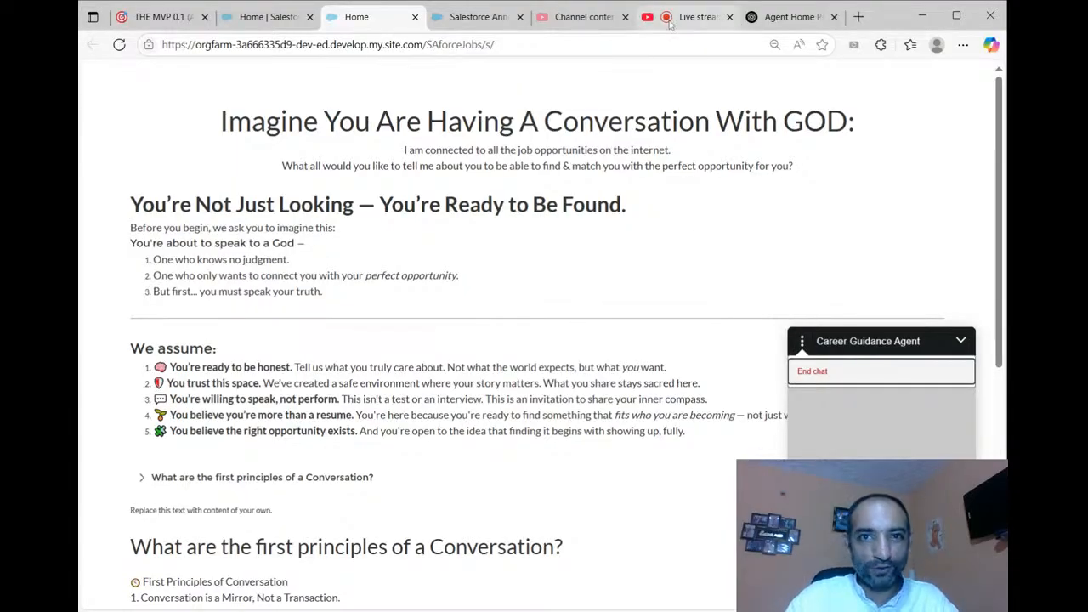
click(821, 423)
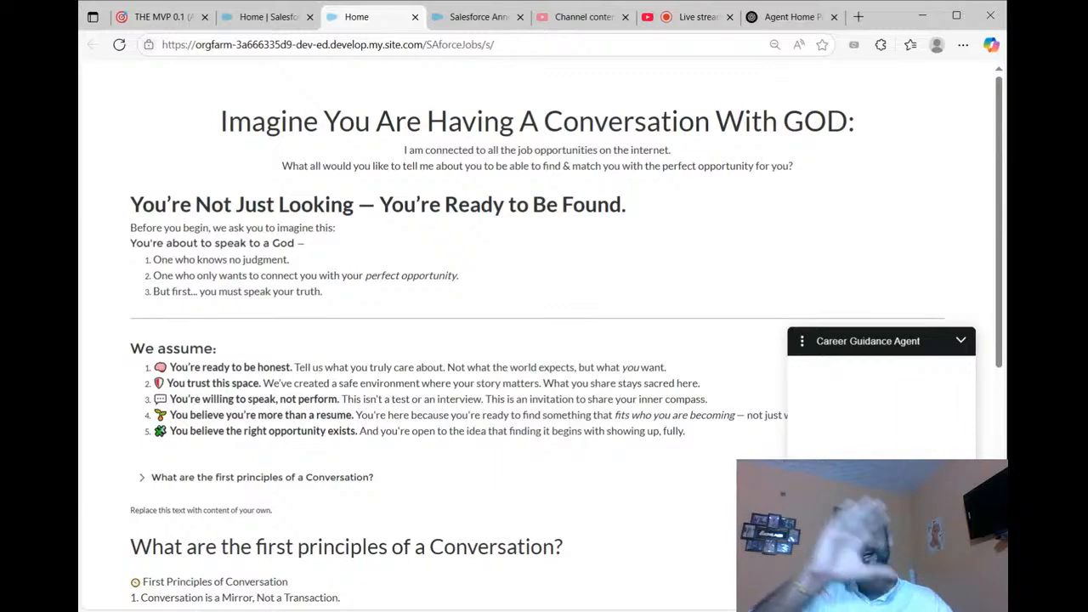
click(685, 17)
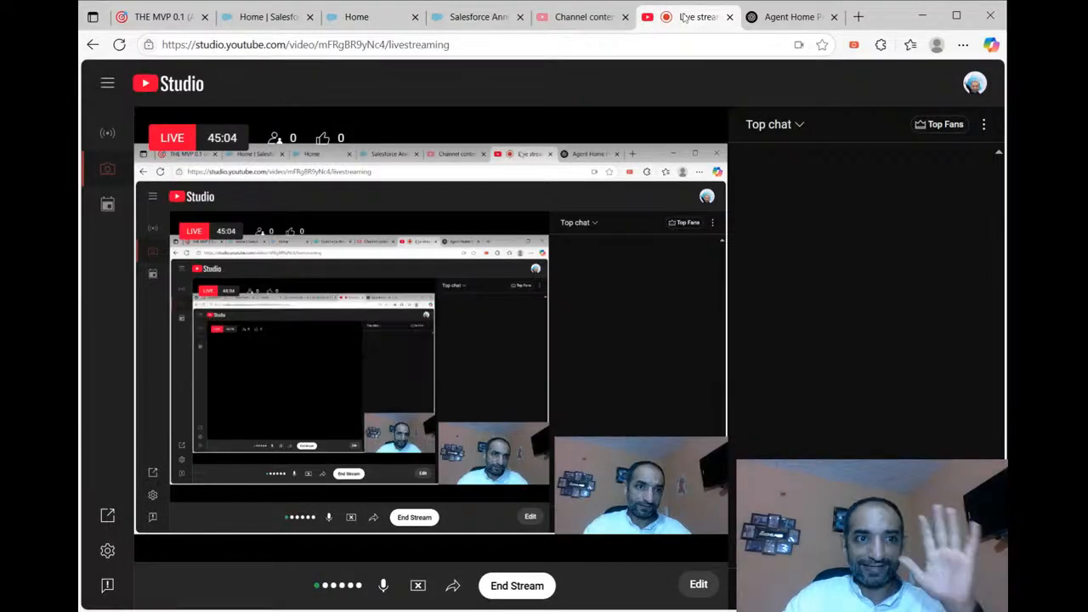
click(332, 15)
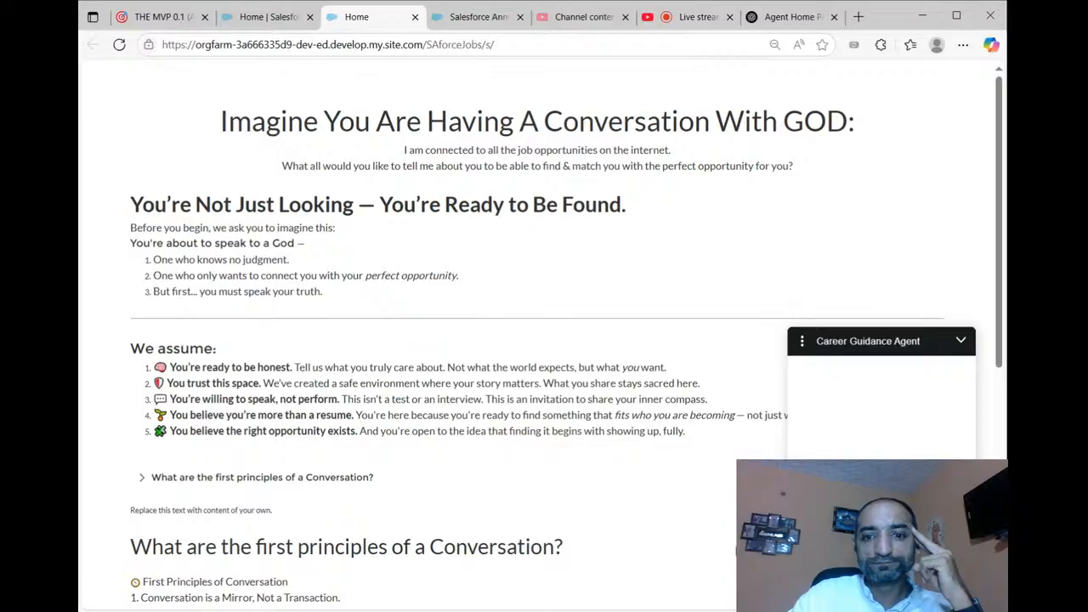